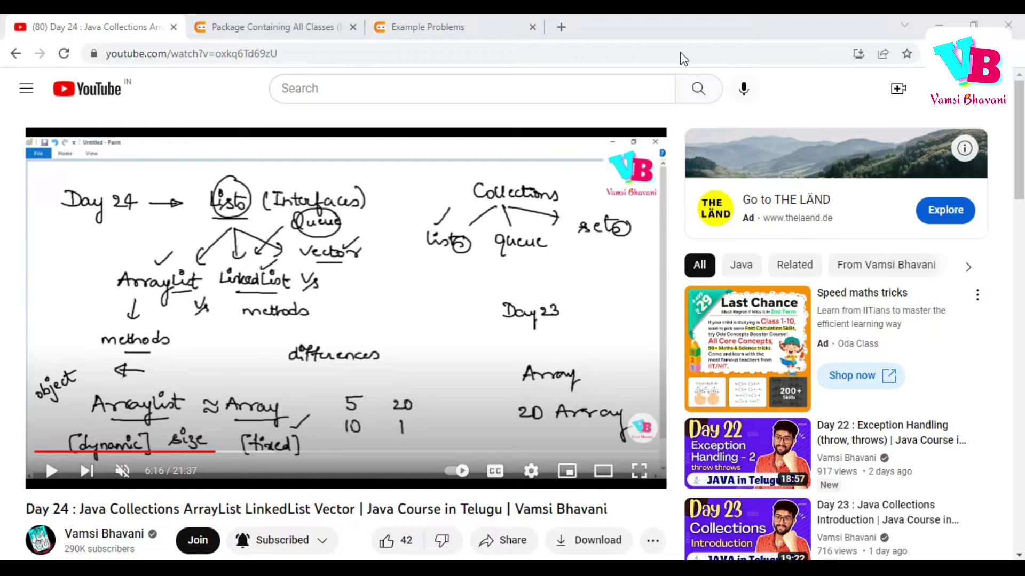
Step: Browse the CodeStudio 'Package Containing All Classes' question and the Example Problems page in Chrome
{"action": "left_click", "coordinate": [268, 24]}
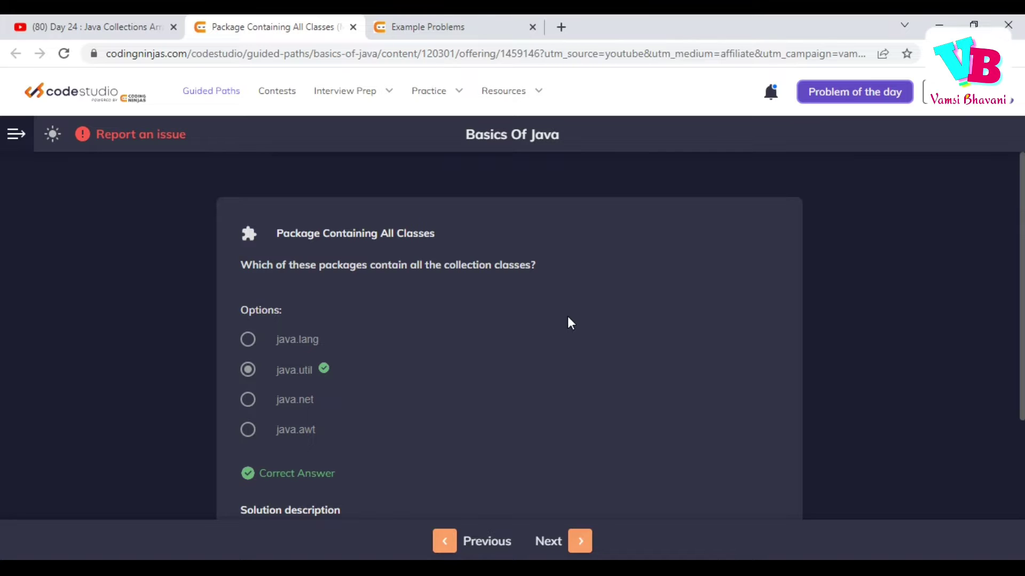
{"action": "left_click", "coordinate": [430, 24]}
{"action": "mouse_move", "coordinate": [432, 91]}
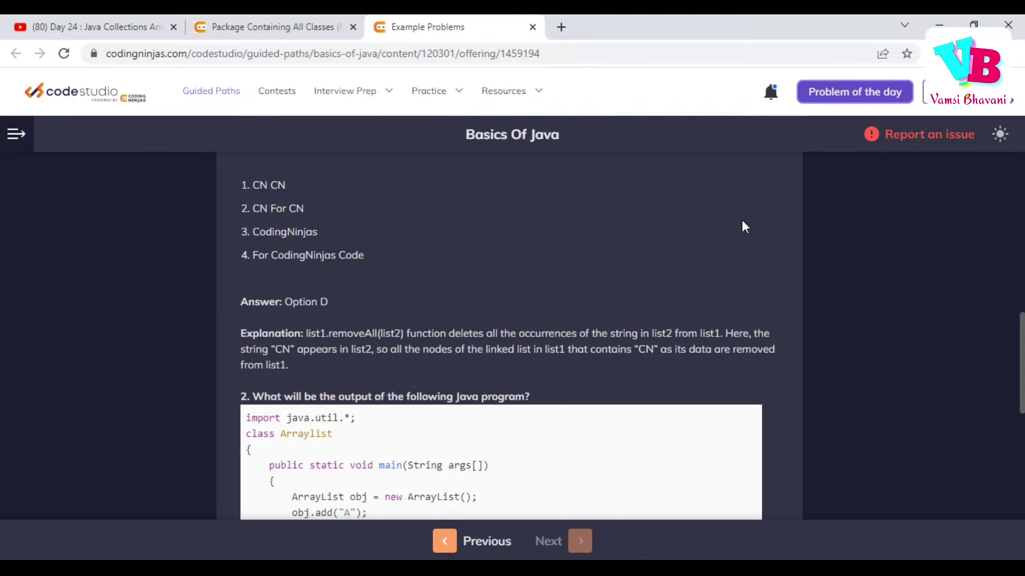
{"action": "scroll", "coordinate": [742, 224], "scroll_direction": "up", "scroll_amount": 3}
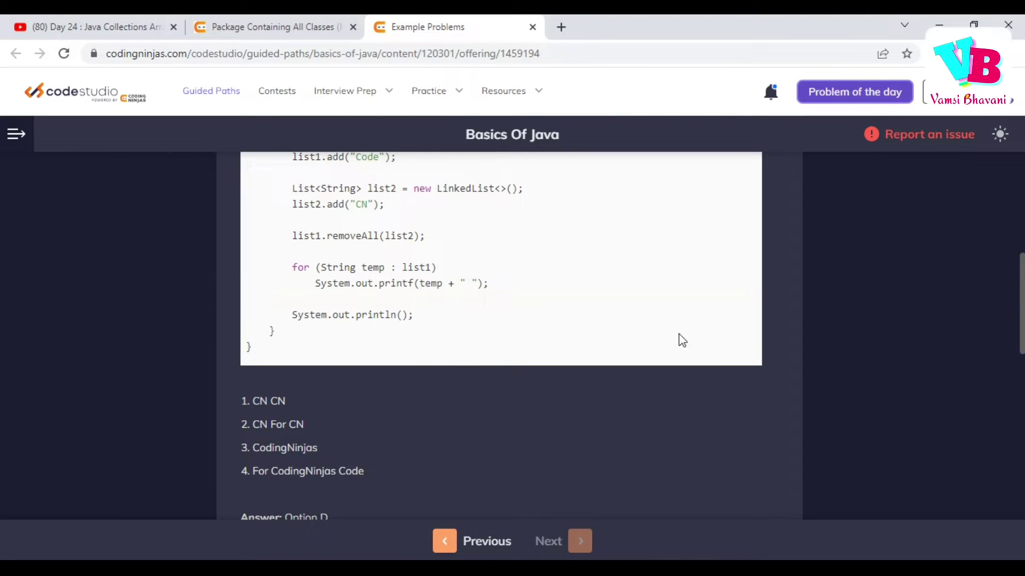
{"action": "scroll", "coordinate": [631, 431], "scroll_direction": "down", "scroll_amount": 3}
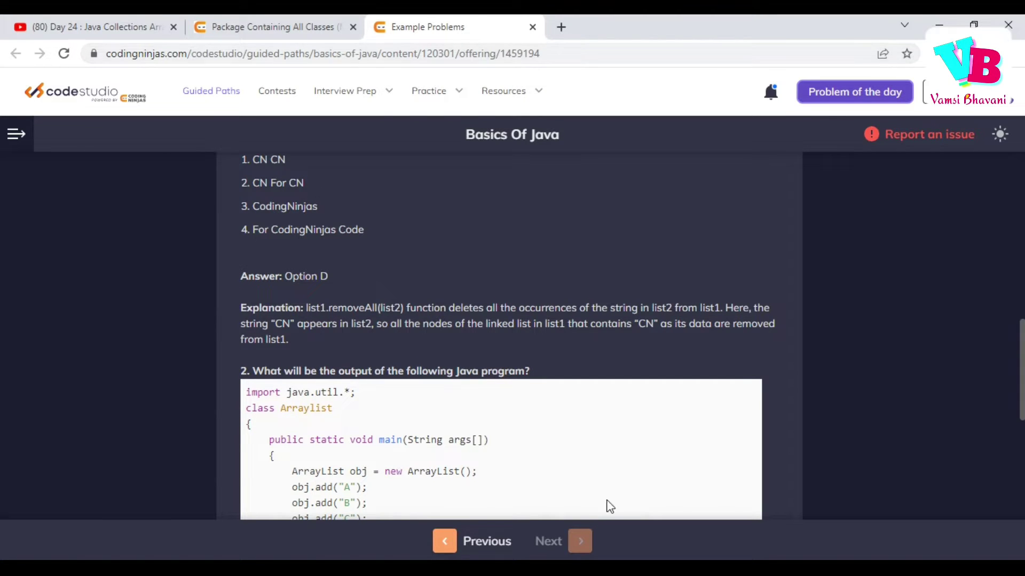
Step: On the blank Paint canvas, handwrite 'Day25 → Queues <I>' with three branching arrows
{"action": "left_click", "coordinate": [532, 571]}
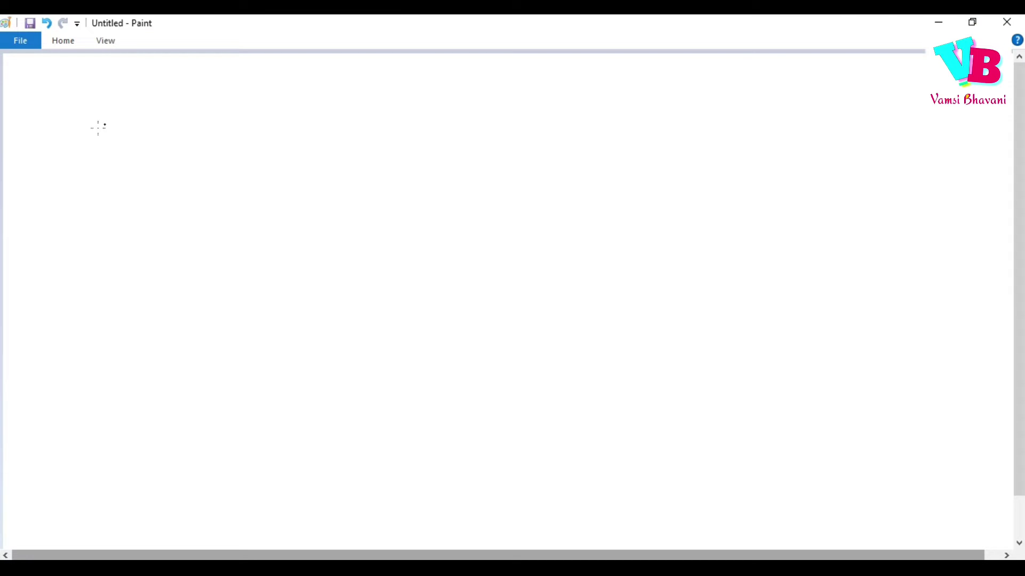
{"action": "mouse_move", "coordinate": [83, 121]}
{"action": "left_mouse_down"}
{"action": "mouse_move", "coordinate": [83, 147]}
{"action": "mouse_move", "coordinate": [64, 142]}
{"action": "mouse_move", "coordinate": [158, 149]}
{"action": "mouse_move", "coordinate": [198, 128]}
{"action": "mouse_move", "coordinate": [256, 148]}
{"action": "mouse_move", "coordinate": [239, 158]}
{"action": "left_mouse_up"}
{"action": "left_click_drag", "start_coordinate": [309, 124], "coordinate": [309, 167]}
{"action": "left_click_drag", "start_coordinate": [324, 138], "coordinate": [475, 149]}
{"action": "mouse_move", "coordinate": [464, 148]}
{"action": "left_mouse_down"}
{"action": "mouse_move", "coordinate": [485, 148]}
{"action": "mouse_move", "coordinate": [484, 128]}
{"action": "left_mouse_up"}
{"action": "mouse_move", "coordinate": [488, 126]}
{"action": "left_mouse_down"}
{"action": "mouse_move", "coordinate": [507, 140]}
{"action": "mouse_move", "coordinate": [490, 152]}
{"action": "mouse_move", "coordinate": [575, 153]}
{"action": "left_mouse_up"}
{"action": "mouse_move", "coordinate": [536, 209]}
{"action": "left_mouse_down"}
{"action": "mouse_move", "coordinate": [590, 211]}
{"action": "mouse_move", "coordinate": [579, 221]}
{"action": "left_mouse_up"}
{"action": "left_click_drag", "start_coordinate": [529, 296], "coordinate": [572, 312]}
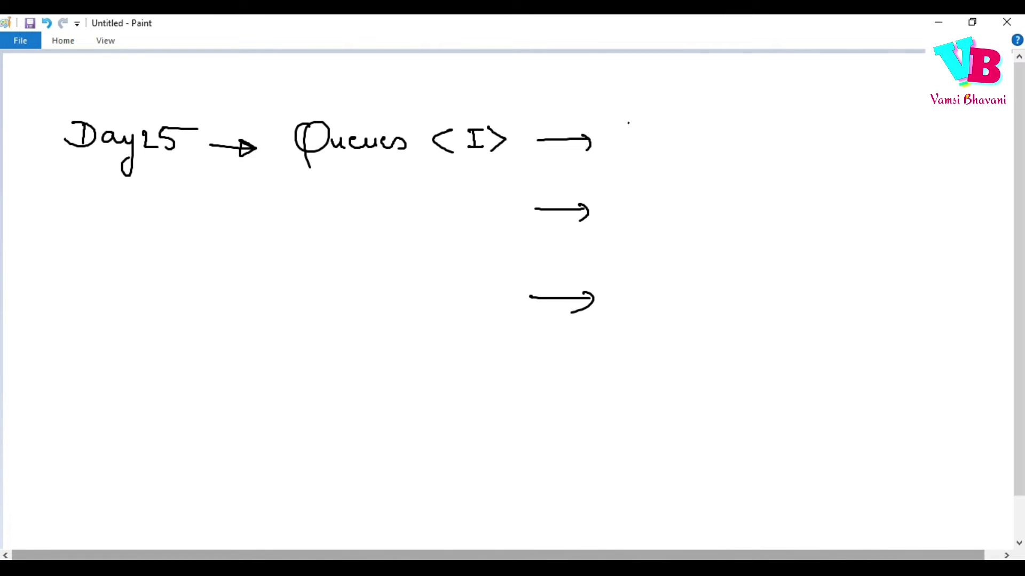
Step: Write 'PriorityQueue' after the first arrow
{"action": "left_click_drag", "start_coordinate": [630, 123], "coordinate": [631, 141]}
{"action": "mouse_move", "coordinate": [630, 123]}
{"action": "left_mouse_down"}
{"action": "mouse_move", "coordinate": [658, 141]}
{"action": "mouse_move", "coordinate": [707, 143]}
{"action": "left_mouse_up"}
{"action": "left_click", "coordinate": [669, 126]}
{"action": "mouse_move", "coordinate": [702, 135]}
{"action": "left_mouse_down"}
{"action": "mouse_move", "coordinate": [719, 140]}
{"action": "mouse_move", "coordinate": [718, 166]}
{"action": "left_mouse_up"}
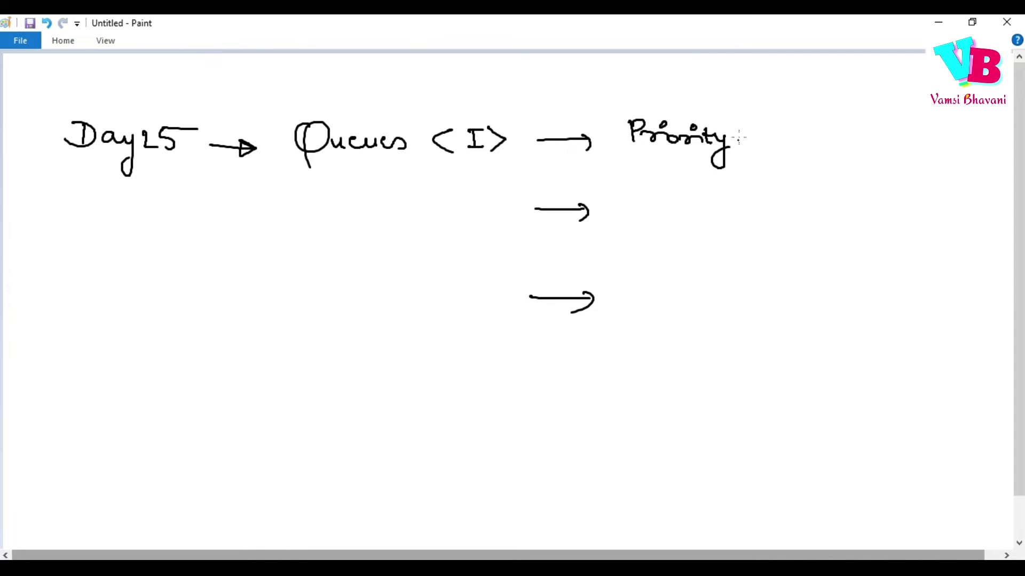
{"action": "mouse_move", "coordinate": [745, 127]}
{"action": "left_mouse_down"}
{"action": "mouse_move", "coordinate": [747, 158]}
{"action": "mouse_move", "coordinate": [779, 141]}
{"action": "mouse_move", "coordinate": [817, 140]}
{"action": "left_mouse_up"}
Step: Write 'Linkedlist' at the second arrow and begin 'Priority Blocking' at the third
{"action": "mouse_move", "coordinate": [630, 197]}
{"action": "left_mouse_down"}
{"action": "mouse_move", "coordinate": [650, 220]}
{"action": "mouse_move", "coordinate": [669, 220]}
{"action": "mouse_move", "coordinate": [651, 200]}
{"action": "mouse_move", "coordinate": [670, 219]}
{"action": "left_mouse_up"}
{"action": "mouse_move", "coordinate": [681, 208]}
{"action": "left_mouse_down"}
{"action": "mouse_move", "coordinate": [687, 221]}
{"action": "mouse_move", "coordinate": [729, 225]}
{"action": "left_mouse_up"}
{"action": "left_click_drag", "start_coordinate": [745, 210], "coordinate": [734, 224]}
{"action": "mouse_move", "coordinate": [726, 202]}
{"action": "left_mouse_down"}
{"action": "mouse_move", "coordinate": [754, 225]}
{"action": "mouse_move", "coordinate": [759, 208]}
{"action": "left_mouse_up"}
{"action": "left_click_drag", "start_coordinate": [633, 281], "coordinate": [633, 303]}
{"action": "mouse_move", "coordinate": [631, 278]}
{"action": "left_mouse_down"}
{"action": "mouse_move", "coordinate": [669, 301]}
{"action": "mouse_move", "coordinate": [672, 285]}
{"action": "left_mouse_up"}
{"action": "mouse_move", "coordinate": [664, 293]}
{"action": "left_mouse_down"}
{"action": "mouse_move", "coordinate": [673, 306]}
{"action": "mouse_move", "coordinate": [717, 311]}
{"action": "mouse_move", "coordinate": [712, 336]}
{"action": "mouse_move", "coordinate": [743, 290]}
{"action": "mouse_move", "coordinate": [747, 311]}
{"action": "mouse_move", "coordinate": [827, 309]}
{"action": "mouse_move", "coordinate": [825, 344]}
{"action": "mouse_move", "coordinate": [812, 322]}
{"action": "mouse_move", "coordinate": [849, 290]}
{"action": "mouse_move", "coordinate": [852, 327]}
{"action": "left_mouse_up"}
Step: Complete 'PriorityBlockingQueue' and add '← Day 24' beside Linkedlist
{"action": "mouse_move", "coordinate": [864, 300]}
{"action": "left_mouse_down"}
{"action": "mouse_move", "coordinate": [883, 311]}
{"action": "mouse_move", "coordinate": [918, 306]}
{"action": "left_mouse_up"}
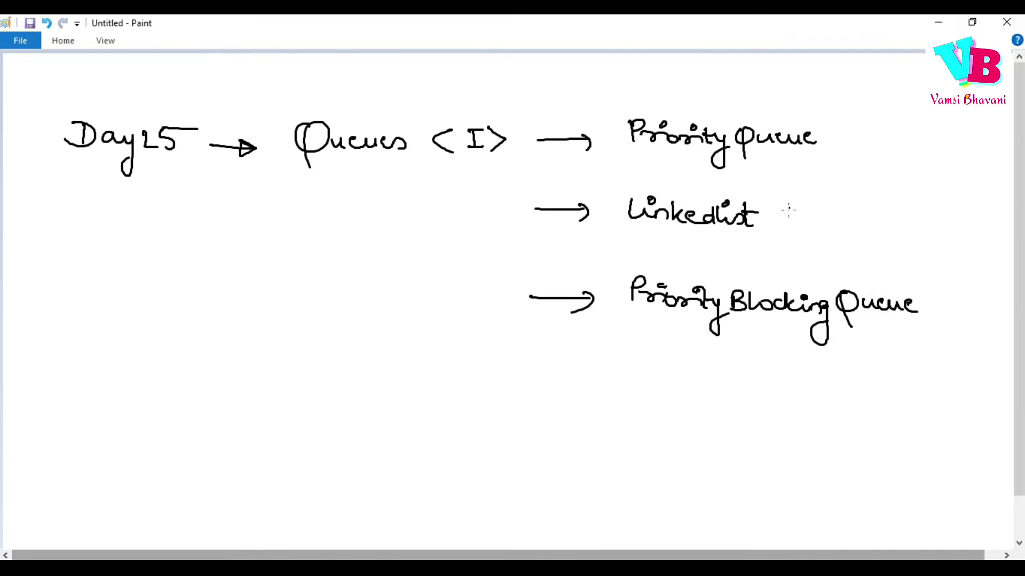
{"action": "mouse_move", "coordinate": [778, 214]}
{"action": "left_mouse_down"}
{"action": "mouse_move", "coordinate": [820, 214]}
{"action": "mouse_move", "coordinate": [790, 223]}
{"action": "left_mouse_up"}
{"action": "mouse_move", "coordinate": [847, 200]}
{"action": "left_mouse_down"}
{"action": "mouse_move", "coordinate": [847, 222]}
{"action": "mouse_move", "coordinate": [878, 215]}
{"action": "mouse_move", "coordinate": [889, 244]}
{"action": "left_mouse_up"}
{"action": "left_click_drag", "start_coordinate": [905, 210], "coordinate": [917, 225]}
{"action": "mouse_move", "coordinate": [921, 223]}
{"action": "left_mouse_down"}
{"action": "mouse_move", "coordinate": [938, 223]}
{"action": "mouse_move", "coordinate": [918, 222]}
{"action": "left_mouse_up"}
{"action": "left_click_drag", "start_coordinate": [927, 211], "coordinate": [927, 233]}
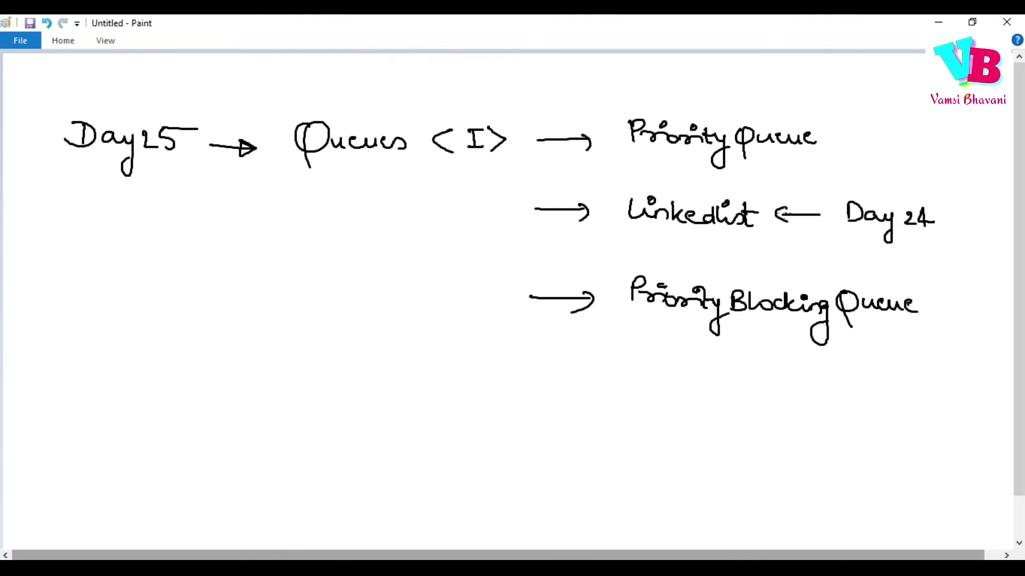
Step: Add 'list' and 'queues' arrows pointing to 'x methods' and 'y m'
{"action": "left_click_drag", "start_coordinate": [771, 168], "coordinate": [756, 191]}
{"action": "left_click_drag", "start_coordinate": [782, 154], "coordinate": [790, 170]}
{"action": "mouse_move", "coordinate": [801, 160]}
{"action": "left_mouse_down"}
{"action": "mouse_move", "coordinate": [794, 170]}
{"action": "mouse_move", "coordinate": [808, 171]}
{"action": "left_mouse_up"}
{"action": "left_click_drag", "start_coordinate": [805, 163], "coordinate": [817, 163]}
{"action": "left_click_drag", "start_coordinate": [809, 186], "coordinate": [769, 186]}
{"action": "left_click_drag", "start_coordinate": [778, 179], "coordinate": [769, 192]}
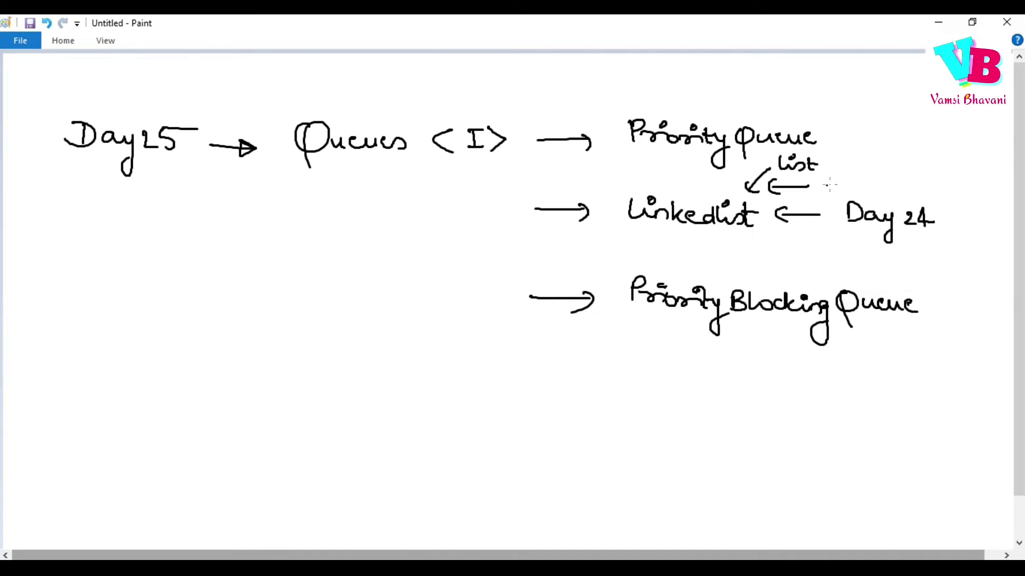
{"action": "left_click_drag", "start_coordinate": [826, 178], "coordinate": [827, 189]}
{"action": "mouse_move", "coordinate": [827, 175]}
{"action": "left_mouse_down"}
{"action": "mouse_move", "coordinate": [828, 197]}
{"action": "mouse_move", "coordinate": [897, 190]}
{"action": "left_mouse_up"}
{"action": "left_click_drag", "start_coordinate": [823, 163], "coordinate": [987, 142]}
{"action": "mouse_move", "coordinate": [898, 183]}
{"action": "left_mouse_down"}
{"action": "mouse_move", "coordinate": [925, 183]}
{"action": "mouse_move", "coordinate": [918, 188]}
{"action": "mouse_move", "coordinate": [935, 204]}
{"action": "mouse_move", "coordinate": [985, 191]}
{"action": "left_mouse_up"}
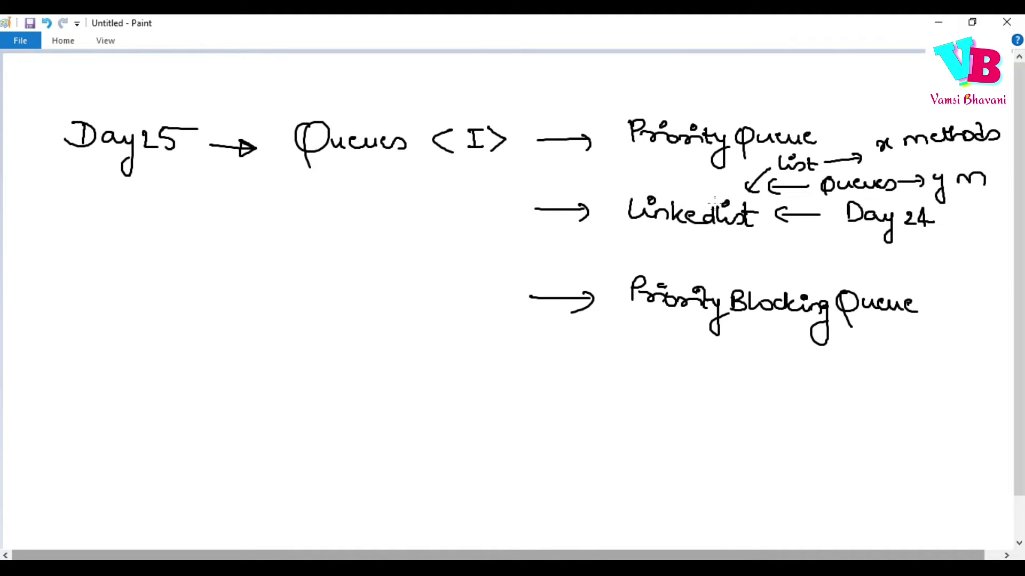
Step: Write '(x+y)' under Linkedlist and underline it
{"action": "mouse_move", "coordinate": [684, 234]}
{"action": "left_mouse_down"}
{"action": "mouse_move", "coordinate": [681, 257]}
{"action": "mouse_move", "coordinate": [709, 255]}
{"action": "left_mouse_up"}
{"action": "mouse_move", "coordinate": [709, 239]}
{"action": "left_mouse_down"}
{"action": "mouse_move", "coordinate": [698, 256]}
{"action": "mouse_move", "coordinate": [739, 250]}
{"action": "left_mouse_up"}
{"action": "mouse_move", "coordinate": [727, 242]}
{"action": "left_mouse_down"}
{"action": "mouse_move", "coordinate": [727, 259]}
{"action": "mouse_move", "coordinate": [746, 272]}
{"action": "mouse_move", "coordinate": [769, 264]}
{"action": "left_mouse_up"}
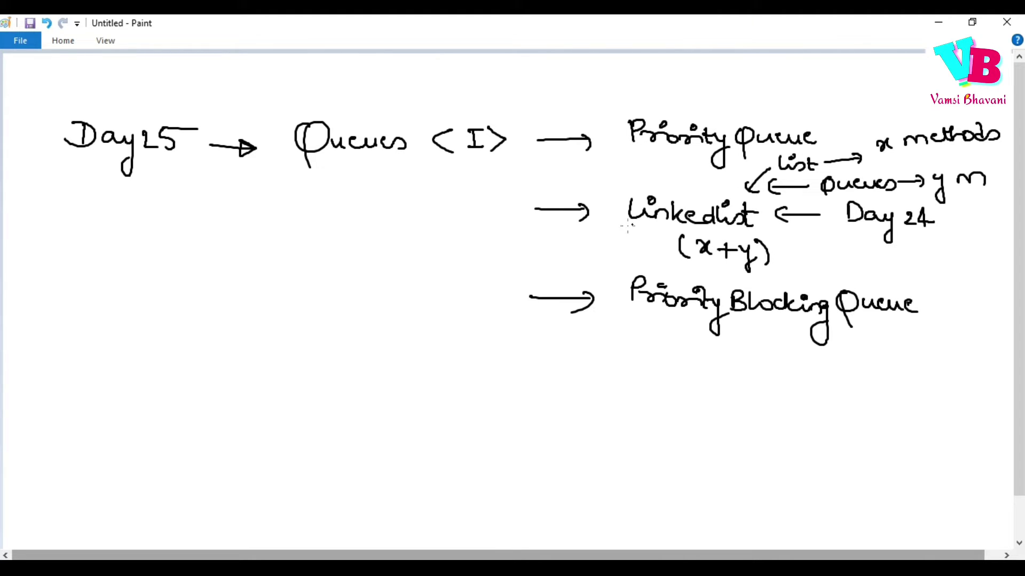
{"action": "left_click_drag", "start_coordinate": [622, 232], "coordinate": [656, 233]}
Step: Tick both priority queues and write 'Not Thread Safe' above PriorityQueue
{"action": "left_click_drag", "start_coordinate": [639, 104], "coordinate": [673, 90]}
{"action": "left_click_drag", "start_coordinate": [644, 329], "coordinate": [679, 316]}
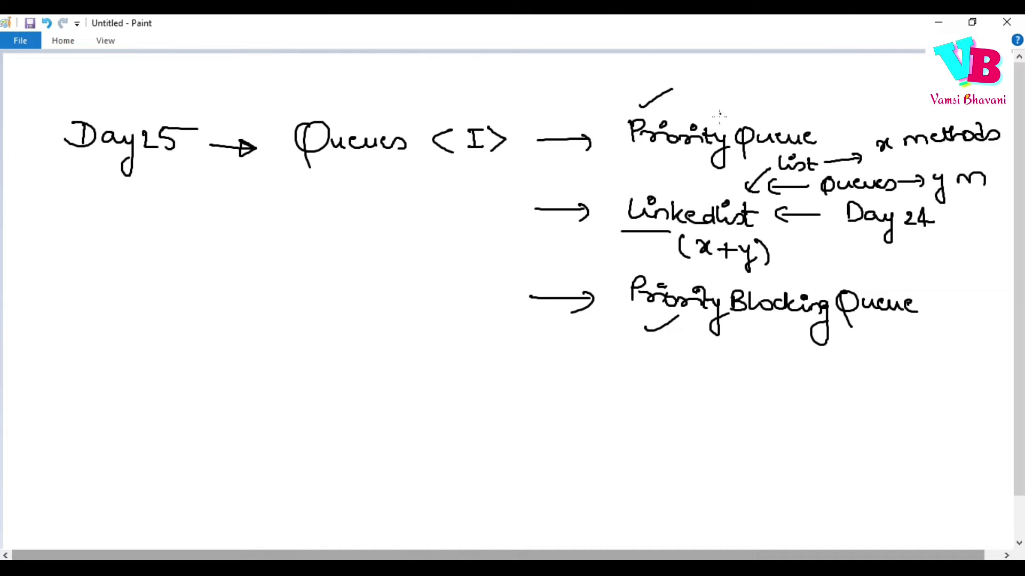
{"action": "mouse_move", "coordinate": [729, 129]}
{"action": "left_mouse_down"}
{"action": "mouse_move", "coordinate": [729, 96]}
{"action": "mouse_move", "coordinate": [737, 109]}
{"action": "mouse_move", "coordinate": [762, 76]}
{"action": "mouse_move", "coordinate": [761, 85]}
{"action": "left_mouse_up"}
{"action": "mouse_move", "coordinate": [775, 75]}
{"action": "left_mouse_down"}
{"action": "mouse_move", "coordinate": [783, 94]}
{"action": "mouse_move", "coordinate": [788, 81]}
{"action": "mouse_move", "coordinate": [818, 95]}
{"action": "left_mouse_up"}
{"action": "mouse_move", "coordinate": [804, 76]}
{"action": "left_mouse_down"}
{"action": "mouse_move", "coordinate": [828, 75]}
{"action": "mouse_move", "coordinate": [844, 95]}
{"action": "mouse_move", "coordinate": [891, 91]}
{"action": "mouse_move", "coordinate": [891, 75]}
{"action": "mouse_move", "coordinate": [906, 93]}
{"action": "left_mouse_up"}
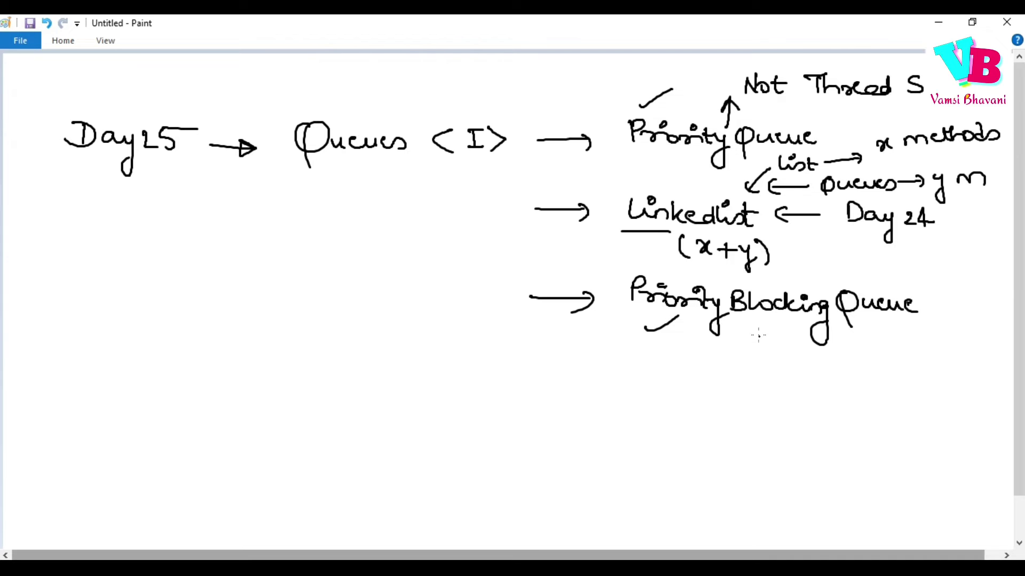
Step: Write 'Is Thread Safe ↓ Multi-threading' below PriorityBlockingQueue
{"action": "mouse_move", "coordinate": [757, 325]}
{"action": "left_mouse_down"}
{"action": "mouse_move", "coordinate": [760, 356]}
{"action": "mouse_move", "coordinate": [778, 350]}
{"action": "mouse_move", "coordinate": [750, 396]}
{"action": "mouse_move", "coordinate": [767, 394]}
{"action": "left_mouse_up"}
{"action": "mouse_move", "coordinate": [743, 377]}
{"action": "left_mouse_down"}
{"action": "mouse_move", "coordinate": [762, 376]}
{"action": "mouse_move", "coordinate": [767, 398]}
{"action": "left_mouse_up"}
{"action": "mouse_move", "coordinate": [818, 374]}
{"action": "left_mouse_down"}
{"action": "mouse_move", "coordinate": [819, 397]}
{"action": "mouse_move", "coordinate": [829, 375]}
{"action": "mouse_move", "coordinate": [847, 398]}
{"action": "left_mouse_up"}
{"action": "mouse_move", "coordinate": [851, 385]}
{"action": "left_mouse_down"}
{"action": "mouse_move", "coordinate": [860, 395]}
{"action": "mouse_move", "coordinate": [949, 390]}
{"action": "mouse_move", "coordinate": [953, 400]}
{"action": "mouse_move", "coordinate": [970, 376]}
{"action": "mouse_move", "coordinate": [978, 386]}
{"action": "left_mouse_up"}
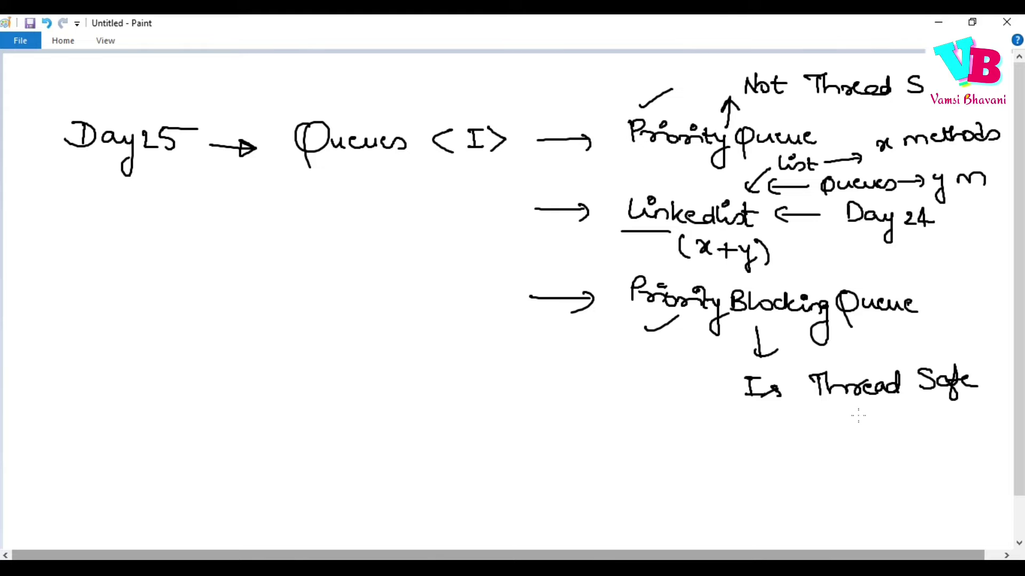
{"action": "mouse_move", "coordinate": [818, 407]}
{"action": "left_mouse_down"}
{"action": "mouse_move", "coordinate": [908, 407]}
{"action": "mouse_move", "coordinate": [857, 437]}
{"action": "mouse_move", "coordinate": [868, 436]}
{"action": "left_mouse_up"}
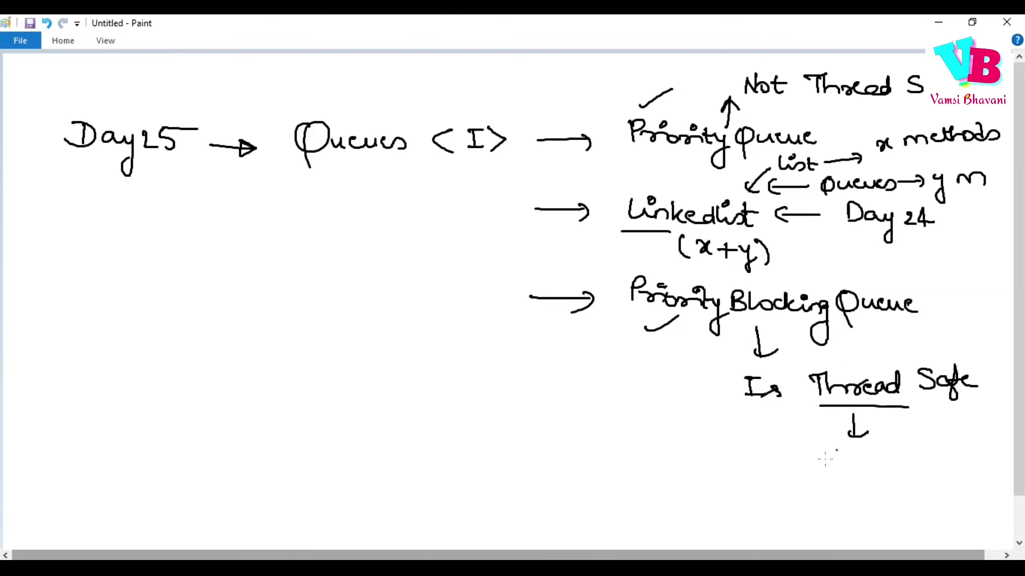
{"action": "mouse_move", "coordinate": [774, 468]}
{"action": "left_mouse_down"}
{"action": "mouse_move", "coordinate": [770, 480]}
{"action": "mouse_move", "coordinate": [848, 484]}
{"action": "left_mouse_up"}
{"action": "left_click_drag", "start_coordinate": [823, 469], "coordinate": [853, 471]}
{"action": "mouse_move", "coordinate": [855, 478]}
{"action": "left_mouse_down"}
{"action": "mouse_move", "coordinate": [988, 482]}
{"action": "mouse_move", "coordinate": [983, 504]}
{"action": "left_mouse_up"}
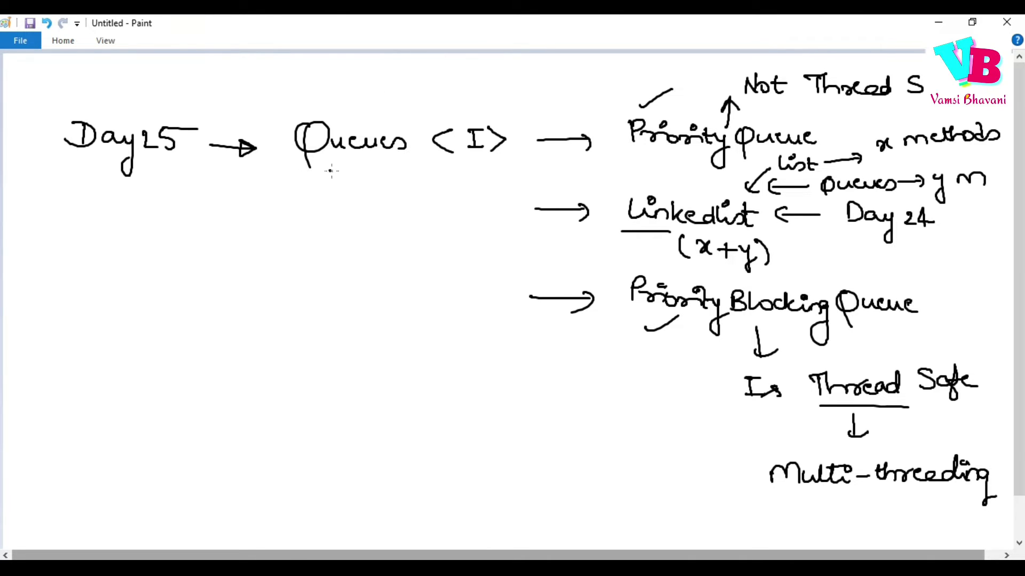
Step: Underline Queues, write 'Queue Data Structure' under Day25, and begin 'Railway' beneath it
{"action": "left_click_drag", "start_coordinate": [329, 170], "coordinate": [408, 179]}
{"action": "mouse_move", "coordinate": [141, 218]}
{"action": "left_mouse_down"}
{"action": "mouse_move", "coordinate": [131, 256]}
{"action": "mouse_move", "coordinate": [171, 233]}
{"action": "mouse_move", "coordinate": [254, 218]}
{"action": "mouse_move", "coordinate": [245, 237]}
{"action": "mouse_move", "coordinate": [283, 237]}
{"action": "left_mouse_up"}
{"action": "mouse_move", "coordinate": [289, 215]}
{"action": "left_mouse_down"}
{"action": "mouse_move", "coordinate": [293, 239]}
{"action": "mouse_move", "coordinate": [300, 227]}
{"action": "mouse_move", "coordinate": [316, 238]}
{"action": "mouse_move", "coordinate": [382, 239]}
{"action": "mouse_move", "coordinate": [398, 226]}
{"action": "mouse_move", "coordinate": [416, 243]}
{"action": "left_mouse_up"}
{"action": "mouse_move", "coordinate": [416, 231]}
{"action": "left_mouse_down"}
{"action": "mouse_move", "coordinate": [426, 243]}
{"action": "mouse_move", "coordinate": [437, 229]}
{"action": "mouse_move", "coordinate": [471, 239]}
{"action": "mouse_move", "coordinate": [486, 227]}
{"action": "mouse_move", "coordinate": [496, 241]}
{"action": "left_mouse_up"}
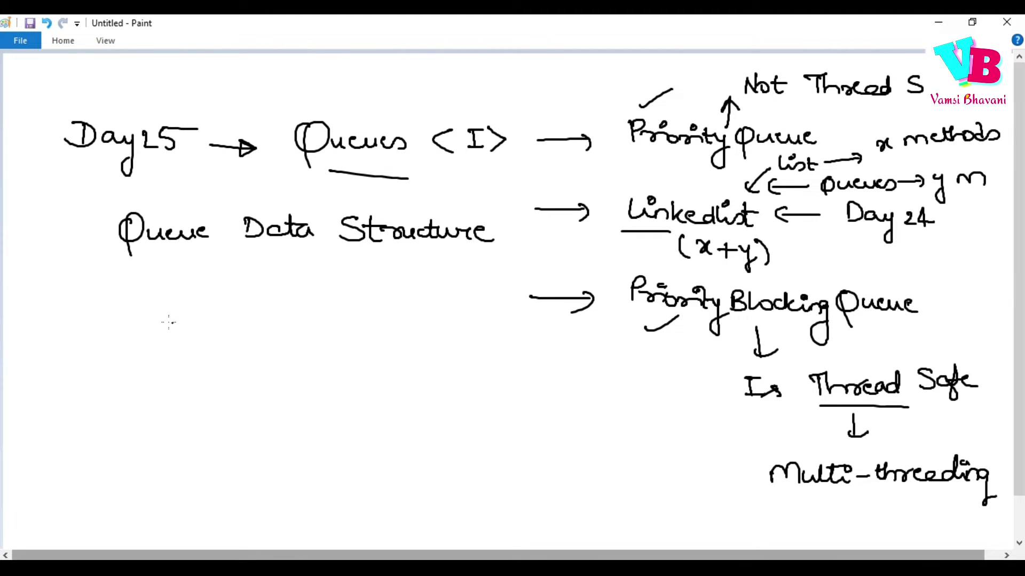
{"action": "left_click", "coordinate": [124, 308]}
{"action": "mouse_move", "coordinate": [148, 288]}
{"action": "left_mouse_down"}
{"action": "mouse_move", "coordinate": [165, 307]}
{"action": "mouse_move", "coordinate": [238, 307]}
{"action": "mouse_move", "coordinate": [244, 336]}
{"action": "mouse_move", "coordinate": [233, 340]}
{"action": "left_mouse_up"}
Step: Finish 'Railway RC', box it, and draw the queue's two side walls below
{"action": "left_click_drag", "start_coordinate": [279, 292], "coordinate": [279, 312]}
{"action": "mouse_move", "coordinate": [279, 293]}
{"action": "left_mouse_down"}
{"action": "mouse_move", "coordinate": [297, 313]}
{"action": "mouse_move", "coordinate": [322, 314]}
{"action": "left_mouse_up"}
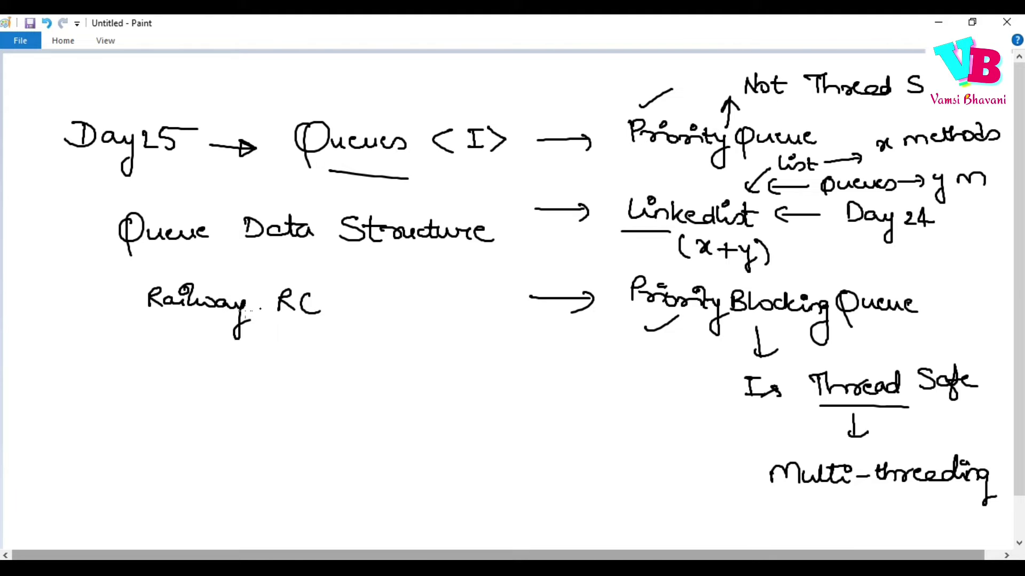
{"action": "mouse_move", "coordinate": [129, 274]}
{"action": "left_mouse_down"}
{"action": "mouse_move", "coordinate": [127, 320]}
{"action": "mouse_move", "coordinate": [323, 280]}
{"action": "mouse_move", "coordinate": [320, 327]}
{"action": "left_mouse_up"}
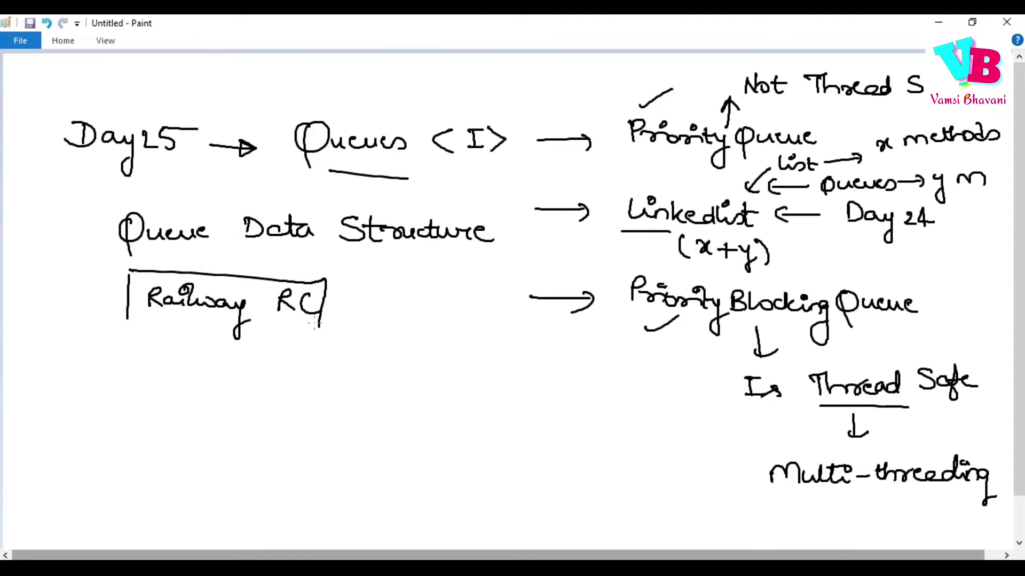
{"action": "left_click_drag", "start_coordinate": [136, 326], "coordinate": [313, 338]}
{"action": "left_click_drag", "start_coordinate": [146, 327], "coordinate": [298, 336]}
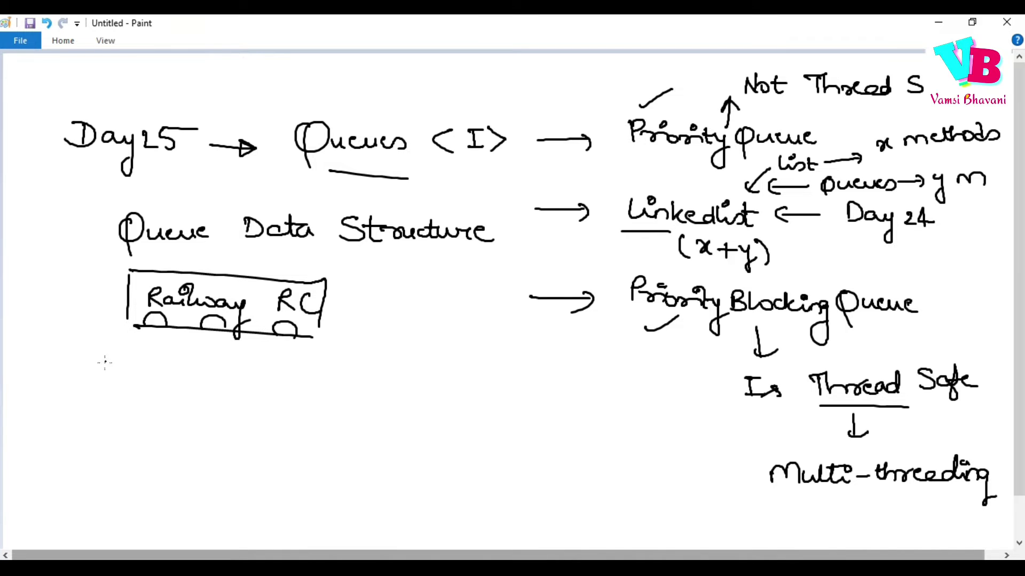
{"action": "left_click_drag", "start_coordinate": [126, 328], "coordinate": [112, 458]}
{"action": "left_click_drag", "start_coordinate": [188, 330], "coordinate": [186, 455]}
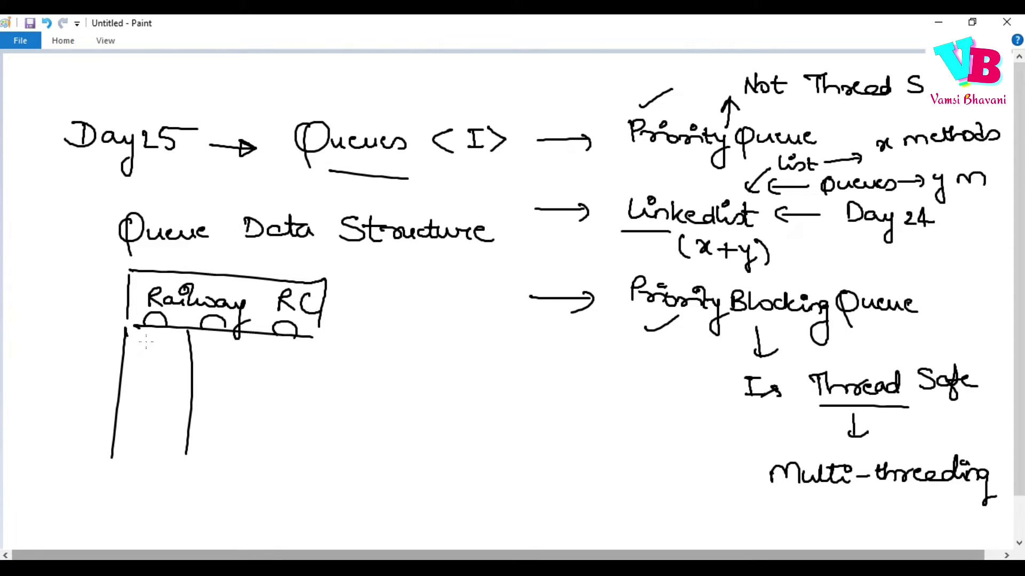
Step: Fill the queue with circled A, B, You, C, D and extend both walls downward
{"action": "mouse_move", "coordinate": [149, 333]}
{"action": "left_mouse_down"}
{"action": "mouse_move", "coordinate": [143, 354]}
{"action": "mouse_move", "coordinate": [155, 353]}
{"action": "left_mouse_up"}
{"action": "left_click_drag", "start_coordinate": [145, 344], "coordinate": [161, 332]}
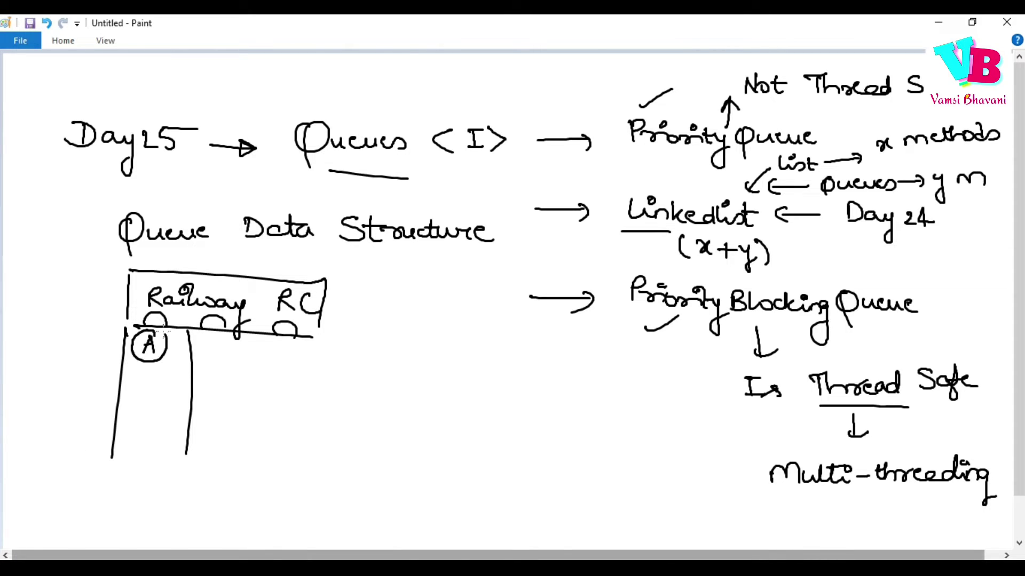
{"action": "mouse_move", "coordinate": [145, 369]}
{"action": "left_mouse_down"}
{"action": "mouse_move", "coordinate": [143, 389]}
{"action": "mouse_move", "coordinate": [153, 396]}
{"action": "mouse_move", "coordinate": [148, 364]}
{"action": "left_mouse_up"}
{"action": "left_click_drag", "start_coordinate": [133, 408], "coordinate": [139, 424]}
{"action": "mouse_move", "coordinate": [151, 415]}
{"action": "left_mouse_down"}
{"action": "mouse_move", "coordinate": [163, 424]}
{"action": "mouse_move", "coordinate": [125, 421]}
{"action": "mouse_move", "coordinate": [169, 398]}
{"action": "left_mouse_up"}
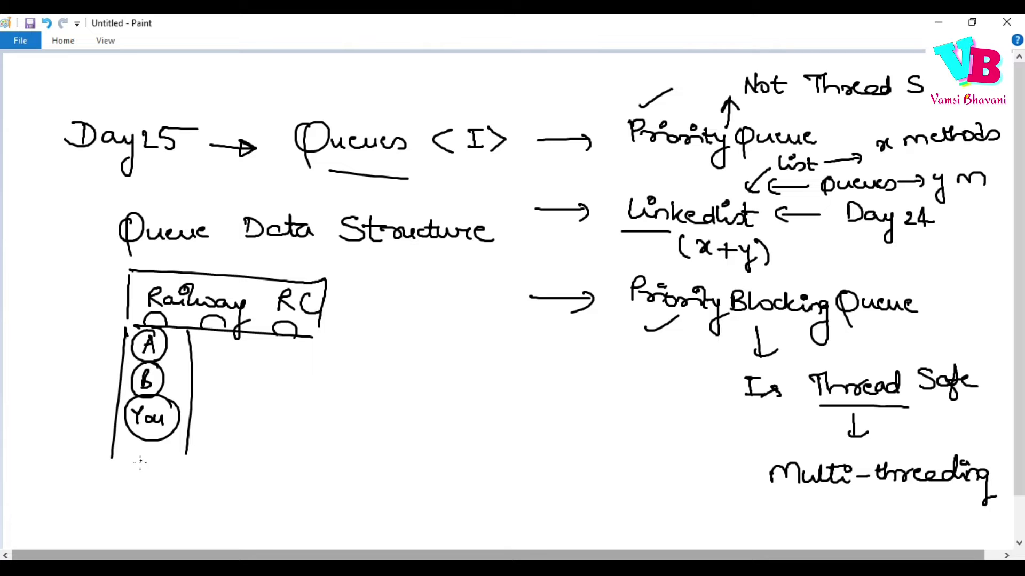
{"action": "mouse_move", "coordinate": [156, 455]}
{"action": "left_mouse_down"}
{"action": "mouse_move", "coordinate": [155, 469]}
{"action": "mouse_move", "coordinate": [128, 472]}
{"action": "mouse_move", "coordinate": [164, 448]}
{"action": "left_mouse_up"}
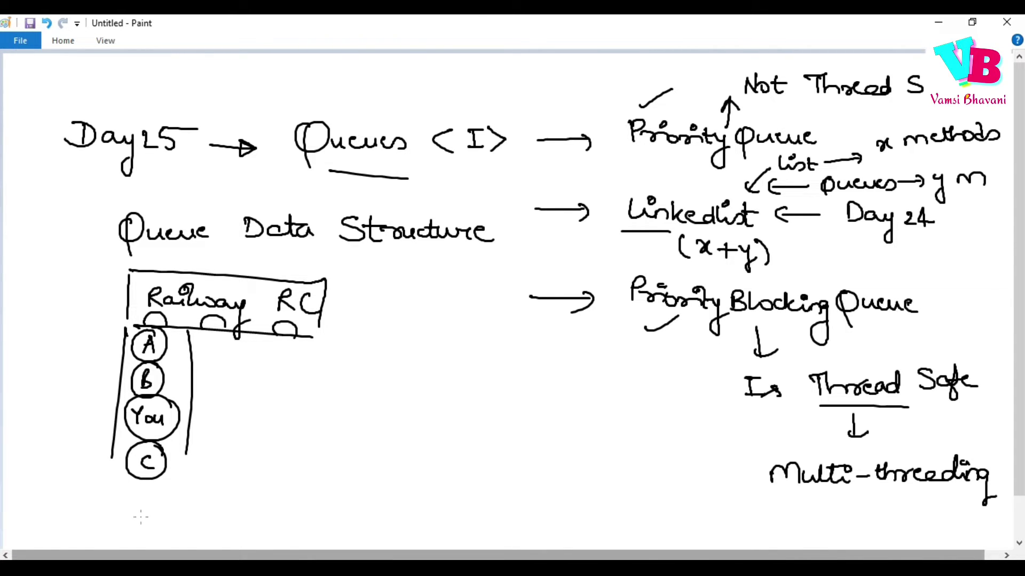
{"action": "mouse_move", "coordinate": [140, 492]}
{"action": "left_mouse_down"}
{"action": "mouse_move", "coordinate": [139, 519]}
{"action": "mouse_move", "coordinate": [163, 484]}
{"action": "left_mouse_up"}
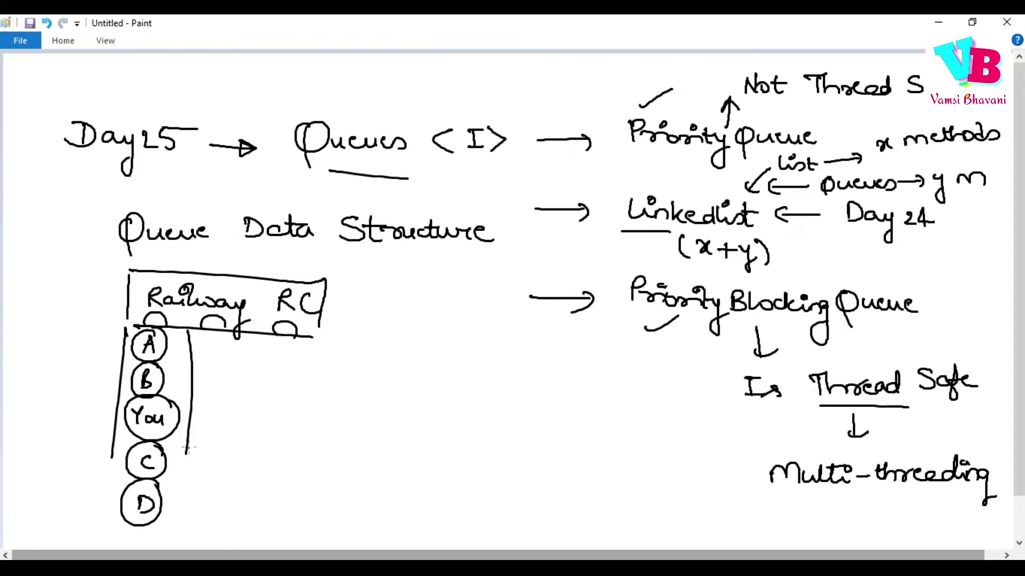
{"action": "left_click_drag", "start_coordinate": [193, 446], "coordinate": [193, 524]}
{"action": "left_click_drag", "start_coordinate": [105, 446], "coordinate": [97, 529]}
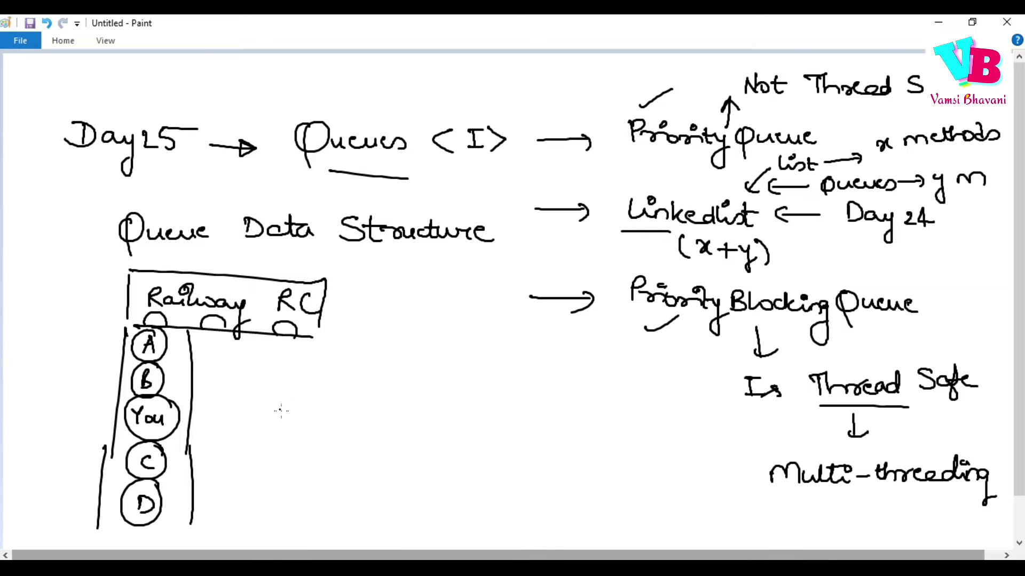
Step: Write the queue order A, B, You, C, D with a second row A, B, C
{"action": "mouse_move", "coordinate": [282, 411]}
{"action": "left_mouse_down"}
{"action": "mouse_move", "coordinate": [306, 402]}
{"action": "mouse_move", "coordinate": [320, 428]}
{"action": "left_mouse_up"}
{"action": "mouse_move", "coordinate": [355, 383]}
{"action": "left_mouse_down"}
{"action": "mouse_move", "coordinate": [356, 409]}
{"action": "mouse_move", "coordinate": [381, 426]}
{"action": "left_mouse_up"}
{"action": "mouse_move", "coordinate": [423, 389]}
{"action": "left_mouse_down"}
{"action": "mouse_move", "coordinate": [404, 391]}
{"action": "mouse_move", "coordinate": [415, 411]}
{"action": "left_mouse_up"}
{"action": "mouse_move", "coordinate": [431, 381]}
{"action": "left_mouse_down"}
{"action": "mouse_move", "coordinate": [416, 400]}
{"action": "mouse_move", "coordinate": [453, 415]}
{"action": "left_mouse_up"}
{"action": "left_click_drag", "start_coordinate": [471, 410], "coordinate": [463, 424]}
{"action": "left_click_drag", "start_coordinate": [504, 390], "coordinate": [520, 427]}
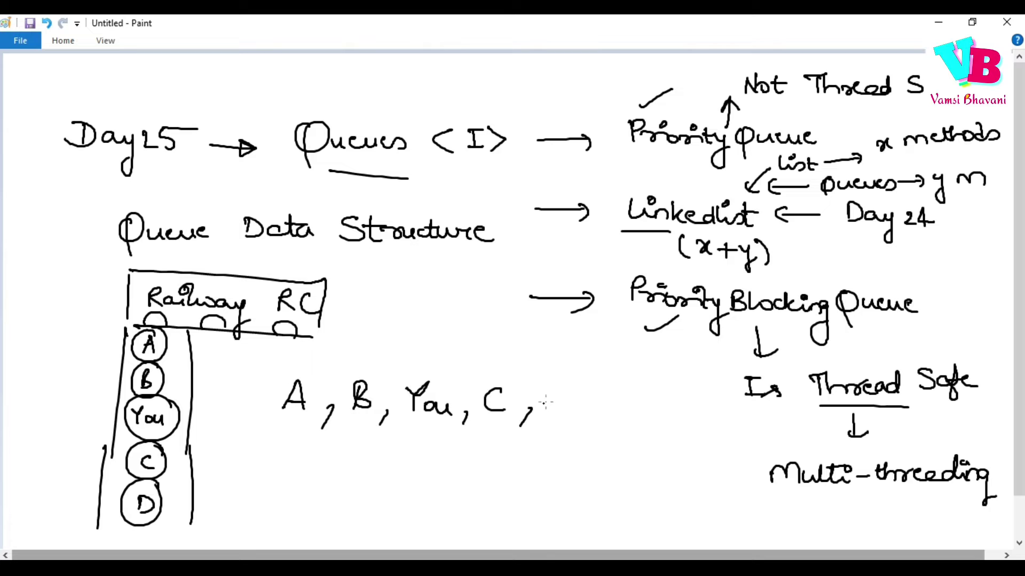
{"action": "left_click_drag", "start_coordinate": [552, 383], "coordinate": [561, 410]}
{"action": "mouse_move", "coordinate": [274, 480]}
{"action": "left_mouse_down"}
{"action": "mouse_move", "coordinate": [296, 481]}
{"action": "mouse_move", "coordinate": [290, 469]}
{"action": "left_mouse_up"}
{"action": "mouse_move", "coordinate": [303, 471]}
{"action": "left_mouse_down"}
{"action": "mouse_move", "coordinate": [300, 491]}
{"action": "mouse_move", "coordinate": [336, 462]}
{"action": "mouse_move", "coordinate": [326, 482]}
{"action": "mouse_move", "coordinate": [344, 495]}
{"action": "left_mouse_up"}
{"action": "left_click_drag", "start_coordinate": [386, 465], "coordinate": [393, 486]}
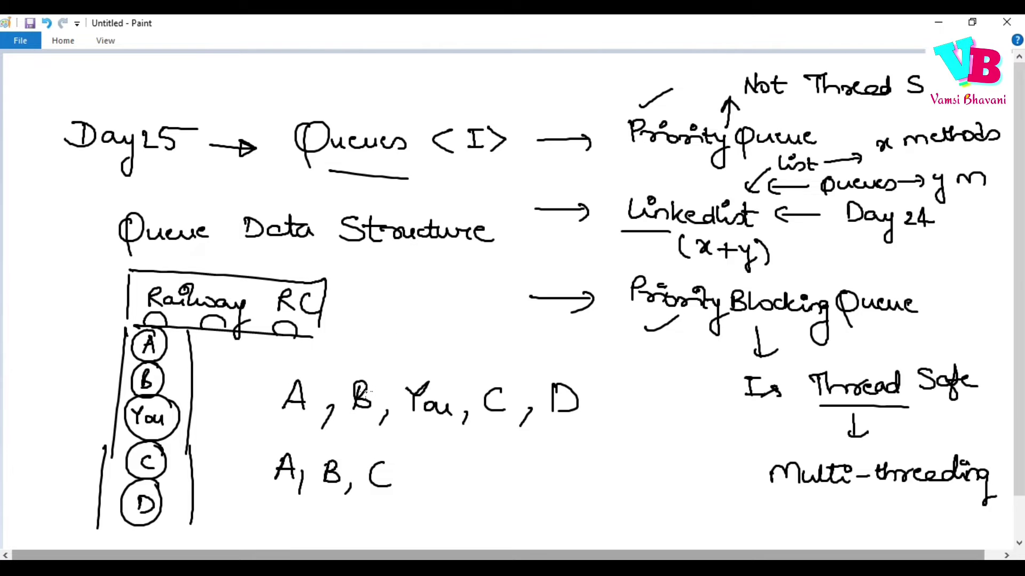
Step: Add direction arrows and write 'FIFO' beside A, B, C with marks under it
{"action": "mouse_move", "coordinate": [472, 347]}
{"action": "left_mouse_down"}
{"action": "mouse_move", "coordinate": [440, 347]}
{"action": "mouse_move", "coordinate": [450, 352]}
{"action": "left_mouse_up"}
{"action": "left_click_drag", "start_coordinate": [280, 437], "coordinate": [329, 443]}
{"action": "mouse_move", "coordinate": [497, 454]}
{"action": "left_mouse_down"}
{"action": "mouse_move", "coordinate": [497, 478]}
{"action": "mouse_move", "coordinate": [514, 454]}
{"action": "left_mouse_up"}
{"action": "mouse_move", "coordinate": [497, 466]}
{"action": "left_mouse_down"}
{"action": "mouse_move", "coordinate": [533, 480]}
{"action": "mouse_move", "coordinate": [549, 456]}
{"action": "left_mouse_up"}
{"action": "left_click_drag", "start_coordinate": [529, 467], "coordinate": [559, 457]}
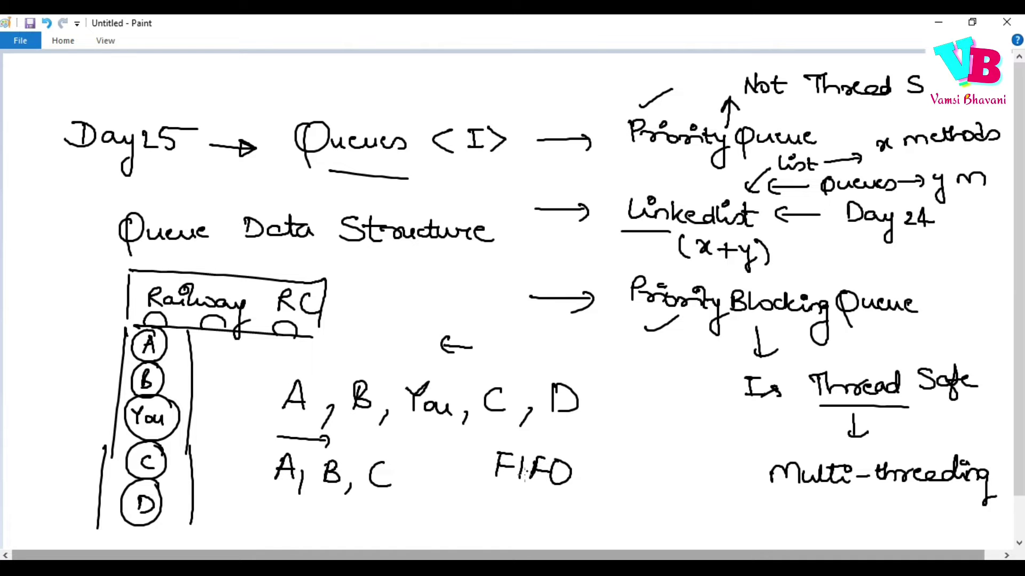
{"action": "mouse_move", "coordinate": [494, 517]}
{"action": "left_mouse_down"}
{"action": "mouse_move", "coordinate": [507, 488]}
{"action": "mouse_move", "coordinate": [512, 498]}
{"action": "left_mouse_up"}
{"action": "left_click_drag", "start_coordinate": [524, 450], "coordinate": [535, 464]}
{"action": "mouse_move", "coordinate": [526, 517]}
{"action": "left_mouse_down"}
{"action": "mouse_move", "coordinate": [534, 492]}
{"action": "mouse_move", "coordinate": [540, 502]}
{"action": "left_mouse_up"}
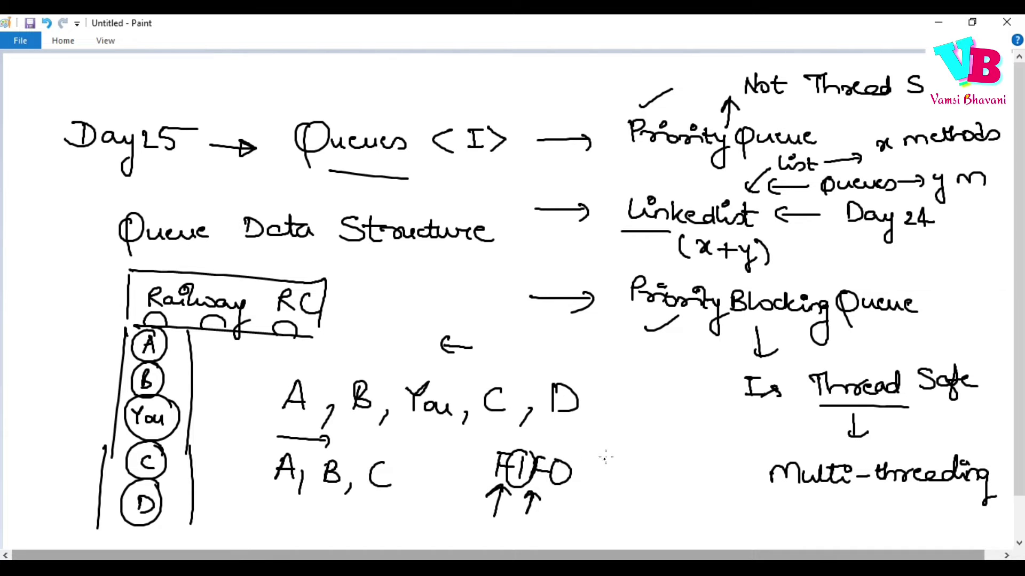
Step: Gloss FIFO as '(first In first Out)'
{"action": "mouse_move", "coordinate": [607, 450]}
{"action": "left_mouse_down"}
{"action": "mouse_move", "coordinate": [601, 485]}
{"action": "mouse_move", "coordinate": [621, 482]}
{"action": "mouse_move", "coordinate": [628, 467]}
{"action": "left_mouse_up"}
{"action": "left_click_drag", "start_coordinate": [630, 472], "coordinate": [652, 483]}
{"action": "mouse_move", "coordinate": [645, 463]}
{"action": "left_mouse_down"}
{"action": "mouse_move", "coordinate": [664, 484]}
{"action": "mouse_move", "coordinate": [706, 459]}
{"action": "left_mouse_up"}
{"action": "mouse_move", "coordinate": [695, 462]}
{"action": "left_mouse_down"}
{"action": "mouse_move", "coordinate": [692, 482]}
{"action": "mouse_move", "coordinate": [721, 484]}
{"action": "left_mouse_up"}
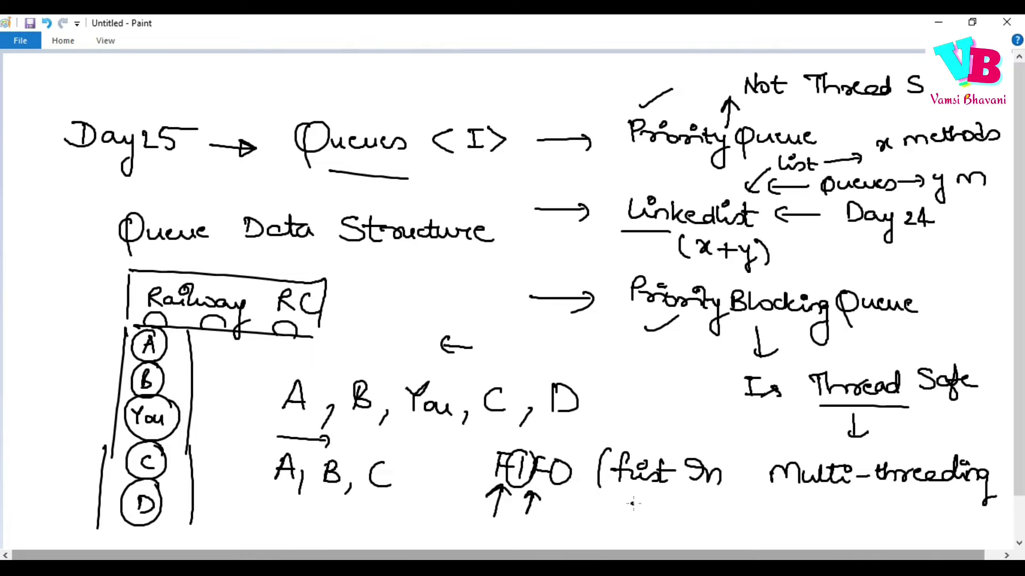
{"action": "left_click_drag", "start_coordinate": [634, 495], "coordinate": [627, 522]}
{"action": "mouse_move", "coordinate": [618, 514]}
{"action": "left_mouse_down"}
{"action": "mouse_move", "coordinate": [671, 525]}
{"action": "mouse_move", "coordinate": [654, 502]}
{"action": "left_mouse_up"}
{"action": "left_click_drag", "start_coordinate": [679, 504], "coordinate": [675, 530]}
{"action": "mouse_move", "coordinate": [676, 514]}
{"action": "left_mouse_down"}
{"action": "mouse_move", "coordinate": [714, 504]}
{"action": "mouse_move", "coordinate": [743, 525]}
{"action": "left_mouse_up"}
{"action": "mouse_move", "coordinate": [741, 498]}
{"action": "left_mouse_down"}
{"action": "mouse_move", "coordinate": [744, 528]}
{"action": "mouse_move", "coordinate": [758, 498]}
{"action": "mouse_move", "coordinate": [759, 528]}
{"action": "left_mouse_up"}
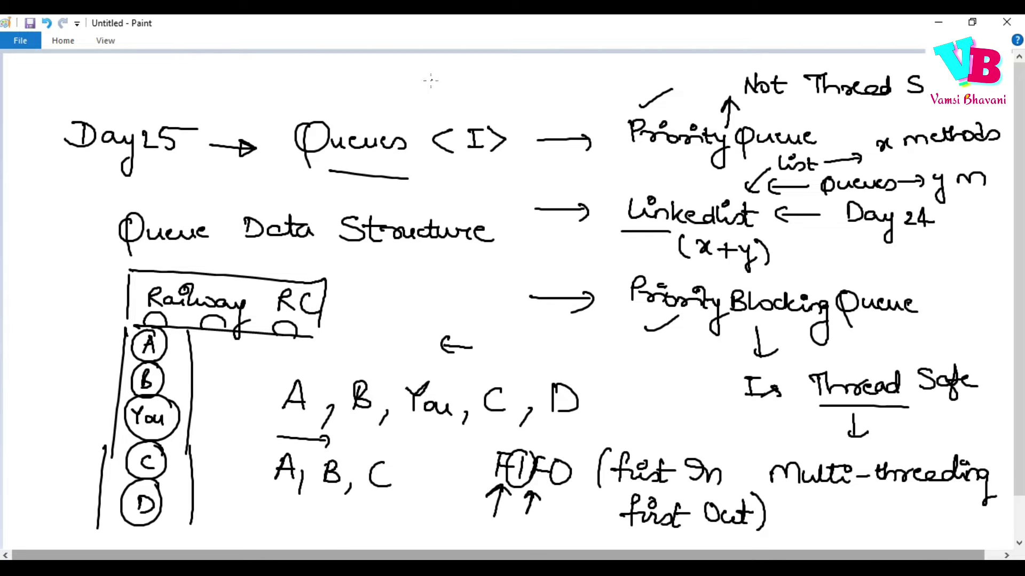
Step: Draw a box of numbers 2, 3, 4, 7, 1 above Queues, circling 4
{"action": "mouse_move", "coordinate": [331, 65]}
{"action": "left_mouse_down"}
{"action": "mouse_move", "coordinate": [330, 93]}
{"action": "mouse_move", "coordinate": [477, 104]}
{"action": "left_mouse_up"}
{"action": "left_click_drag", "start_coordinate": [332, 88], "coordinate": [476, 106]}
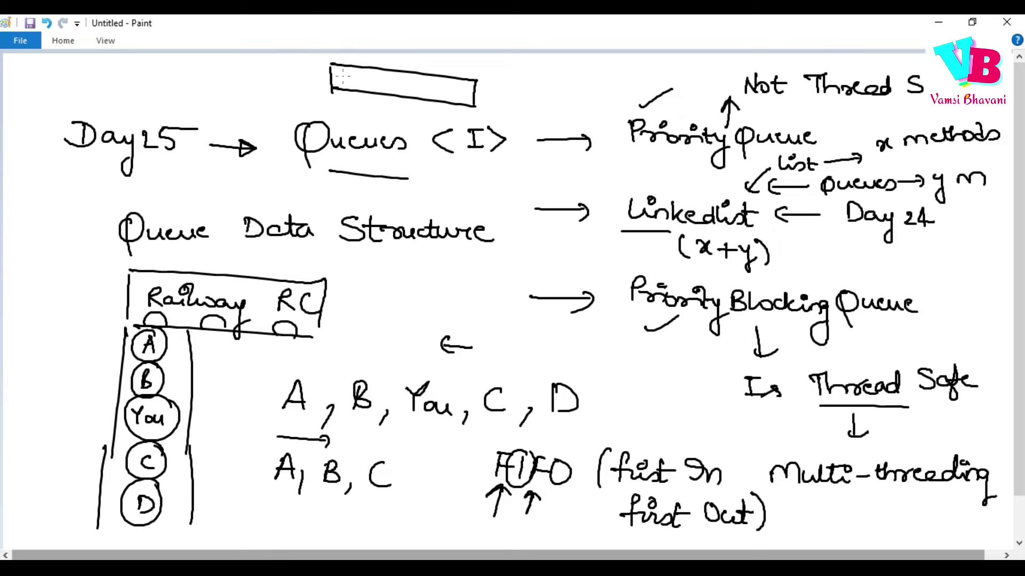
{"action": "mouse_move", "coordinate": [339, 72]}
{"action": "left_mouse_down"}
{"action": "mouse_move", "coordinate": [358, 94]}
{"action": "mouse_move", "coordinate": [414, 89]}
{"action": "mouse_move", "coordinate": [445, 107]}
{"action": "mouse_move", "coordinate": [458, 102]}
{"action": "left_mouse_up"}
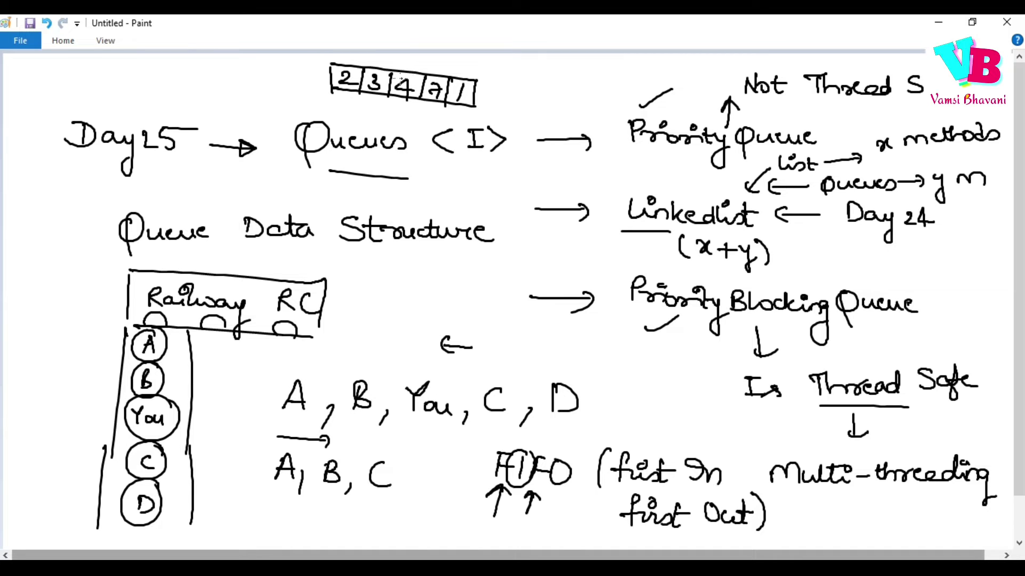
{"action": "mouse_move", "coordinate": [415, 69]}
{"action": "left_mouse_down"}
{"action": "mouse_move", "coordinate": [393, 99]}
{"action": "mouse_move", "coordinate": [417, 65]}
{"action": "mouse_move", "coordinate": [424, 76]}
{"action": "left_mouse_up"}
{"action": "mouse_move", "coordinate": [345, 82]}
{"action": "left_mouse_down"}
{"action": "mouse_move", "coordinate": [345, 110]}
{"action": "mouse_move", "coordinate": [381, 108]}
{"action": "left_mouse_up"}
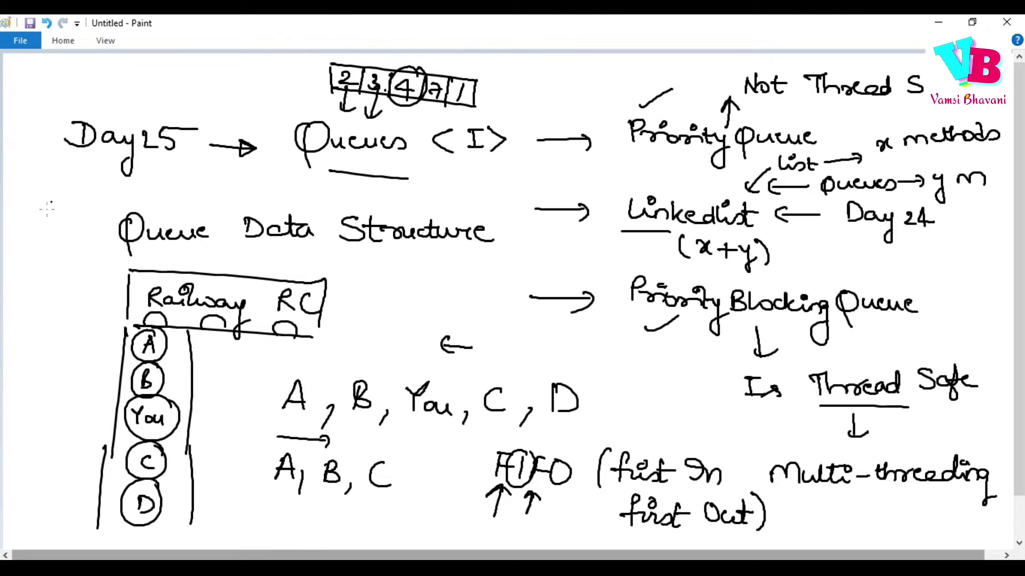
Step: Write and underline 'Code', underline 'Priority', and add two strokes above Day25
{"action": "mouse_move", "coordinate": [38, 203]}
{"action": "left_mouse_down"}
{"action": "mouse_move", "coordinate": [37, 220]}
{"action": "mouse_move", "coordinate": [45, 210]}
{"action": "left_mouse_up"}
{"action": "mouse_move", "coordinate": [61, 192]}
{"action": "left_mouse_down"}
{"action": "mouse_move", "coordinate": [60, 214]}
{"action": "mouse_move", "coordinate": [80, 207]}
{"action": "left_mouse_up"}
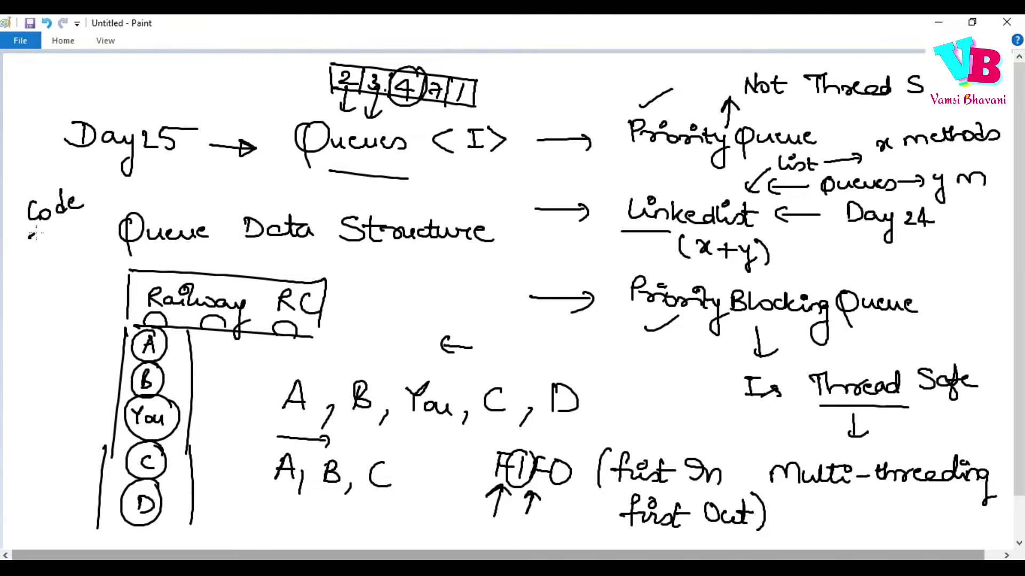
{"action": "left_click_drag", "start_coordinate": [30, 235], "coordinate": [96, 217]}
{"action": "left_click_drag", "start_coordinate": [653, 151], "coordinate": [714, 160]}
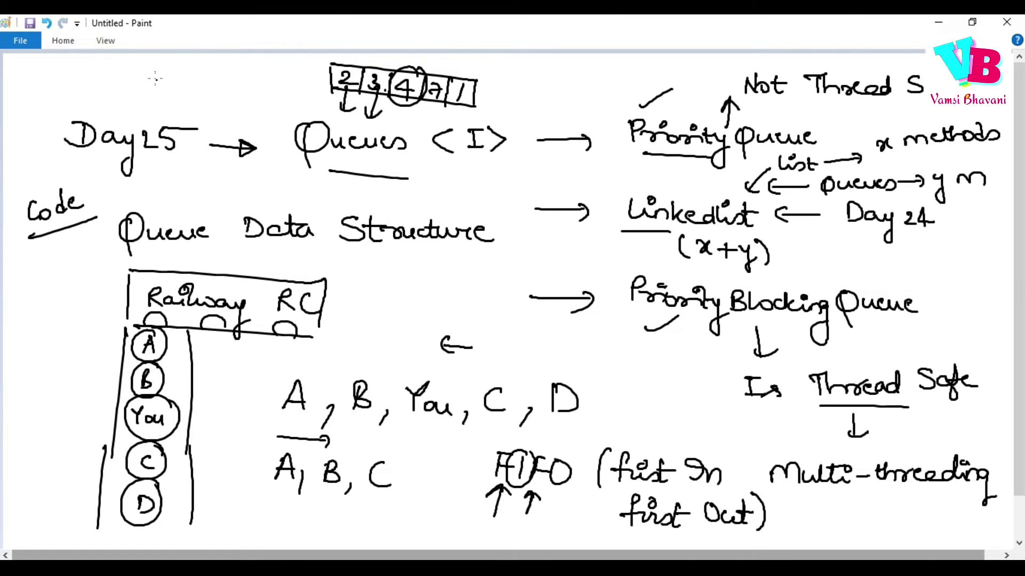
{"action": "left_click_drag", "start_coordinate": [136, 69], "coordinate": [276, 82]}
{"action": "left_click_drag", "start_coordinate": [159, 81], "coordinate": [264, 106]}
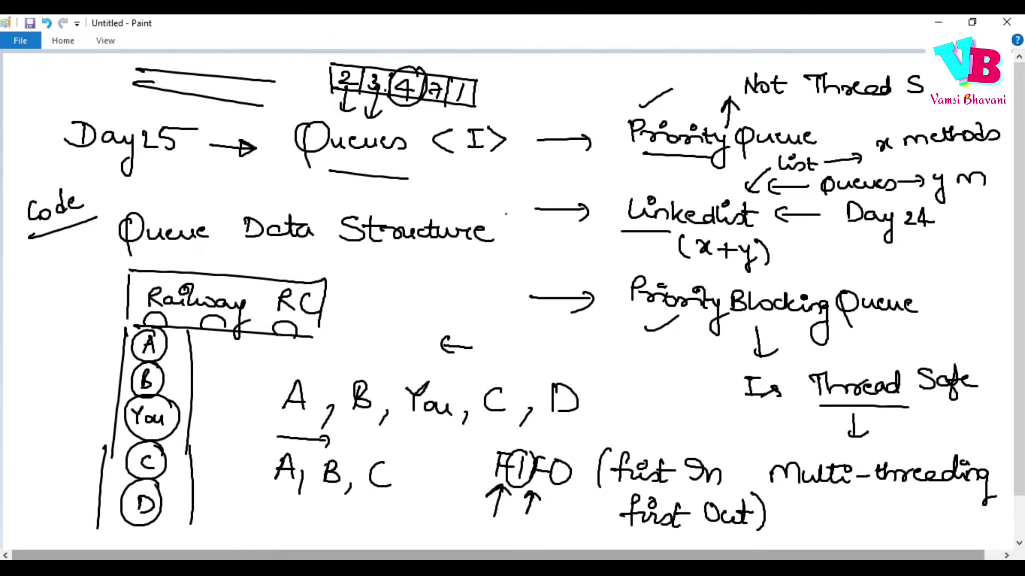
Step: Clear the canvas and handwrite the 'Priority Queue' heading with the brush
{"action": "key", "text": "ctrl+a"}
{"action": "key", "text": "Delete"}
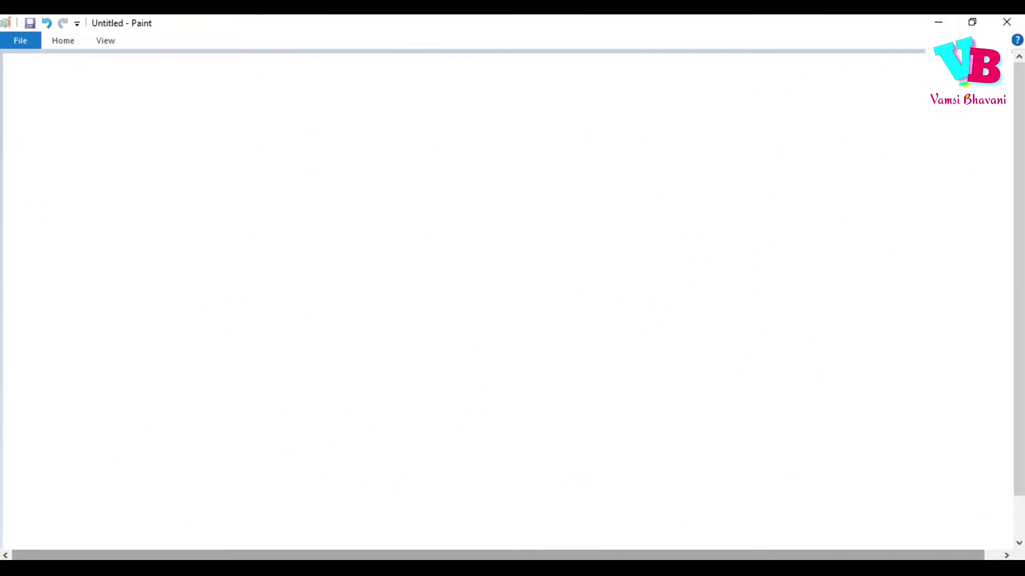
{"action": "left_click", "coordinate": [62, 40]}
{"action": "left_click", "coordinate": [254, 81]}
{"action": "mouse_move", "coordinate": [123, 76]}
{"action": "left_mouse_down"}
{"action": "mouse_move", "coordinate": [121, 104]}
{"action": "mouse_move", "coordinate": [125, 95]}
{"action": "mouse_move", "coordinate": [191, 103]}
{"action": "mouse_move", "coordinate": [196, 90]}
{"action": "mouse_move", "coordinate": [205, 121]}
{"action": "left_mouse_up"}
{"action": "mouse_move", "coordinate": [226, 83]}
{"action": "left_mouse_down"}
{"action": "mouse_move", "coordinate": [244, 117]}
{"action": "mouse_move", "coordinate": [289, 103]}
{"action": "mouse_move", "coordinate": [320, 113]}
{"action": "left_mouse_up"}
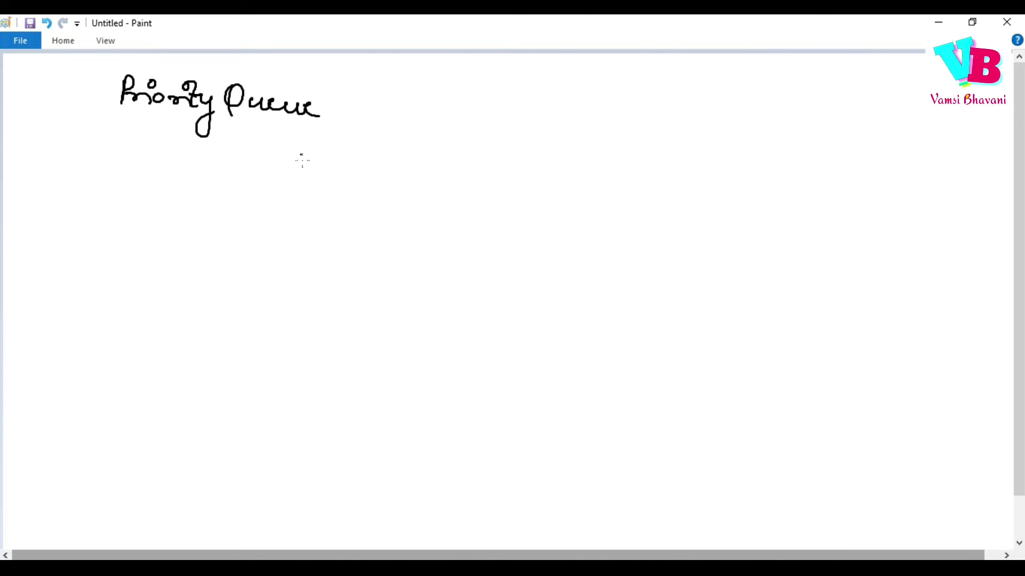
Step: Write 'obj' and draw the queue strip holding 2, 5, 7, 3, 2, 8
{"action": "mouse_move", "coordinate": [330, 191]}
{"action": "left_mouse_down"}
{"action": "mouse_move", "coordinate": [351, 201]}
{"action": "mouse_move", "coordinate": [349, 221]}
{"action": "left_mouse_up"}
{"action": "left_click_drag", "start_coordinate": [360, 178], "coordinate": [719, 191]}
{"action": "left_click_drag", "start_coordinate": [402, 223], "coordinate": [646, 250]}
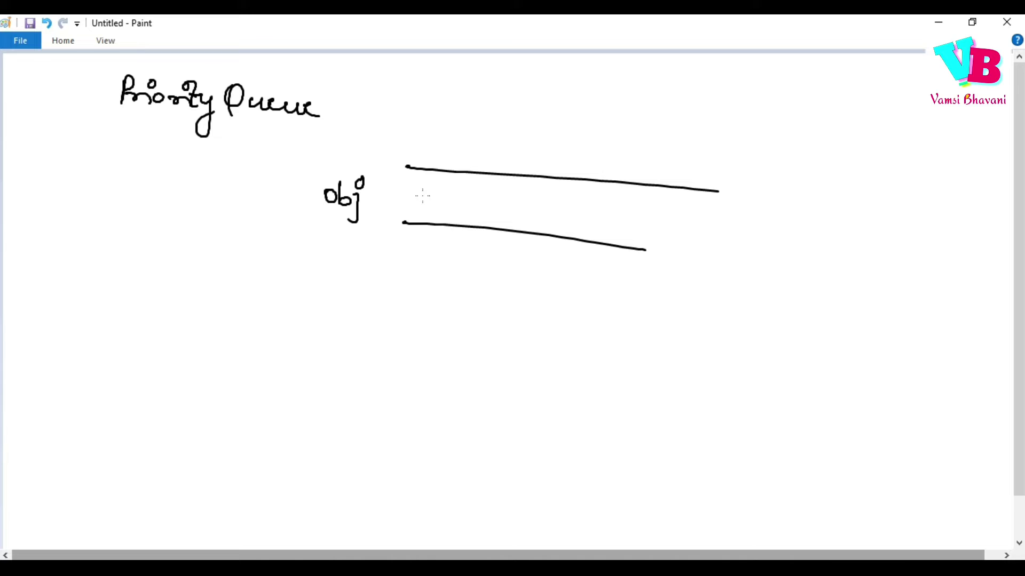
{"action": "mouse_move", "coordinate": [419, 187]}
{"action": "left_mouse_down"}
{"action": "mouse_move", "coordinate": [437, 198]}
{"action": "mouse_move", "coordinate": [437, 220]}
{"action": "left_mouse_up"}
{"action": "mouse_move", "coordinate": [473, 188]}
{"action": "left_mouse_down"}
{"action": "mouse_move", "coordinate": [457, 209]}
{"action": "mouse_move", "coordinate": [517, 218]}
{"action": "left_mouse_up"}
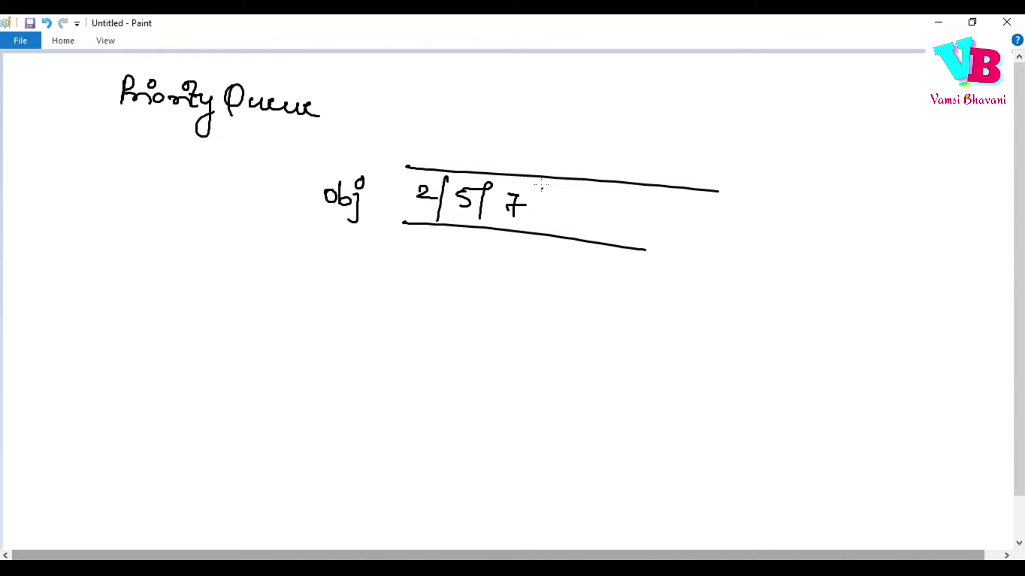
{"action": "mouse_move", "coordinate": [541, 180]}
{"action": "left_mouse_down"}
{"action": "mouse_move", "coordinate": [533, 224]}
{"action": "mouse_move", "coordinate": [547, 217]}
{"action": "mouse_move", "coordinate": [575, 232]}
{"action": "mouse_move", "coordinate": [599, 210]}
{"action": "mouse_move", "coordinate": [628, 223]}
{"action": "left_mouse_up"}
{"action": "left_click_drag", "start_coordinate": [647, 187], "coordinate": [636, 244]}
{"action": "left_click_drag", "start_coordinate": [666, 205], "coordinate": [678, 209]}
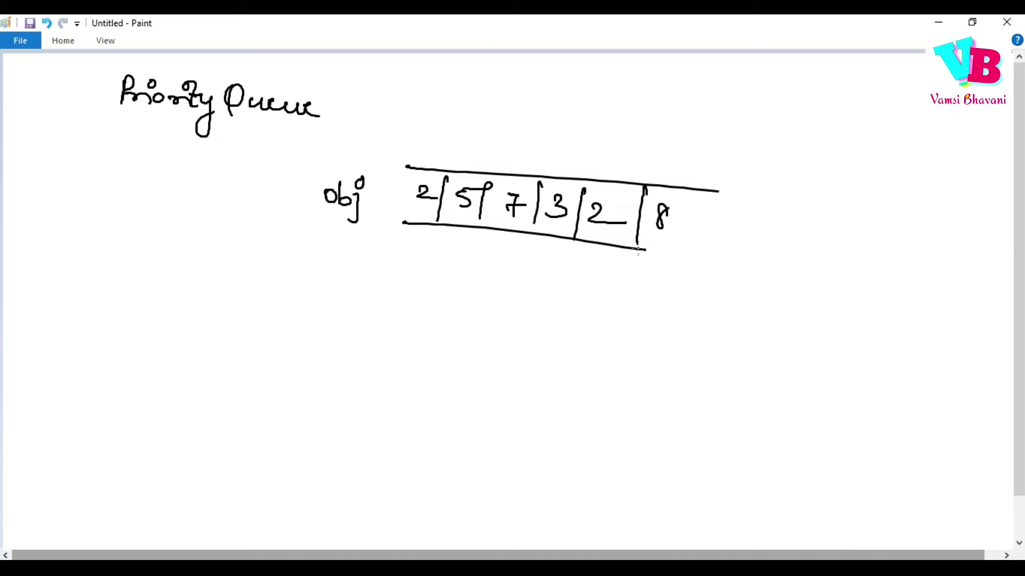
{"action": "left_click_drag", "start_coordinate": [634, 250], "coordinate": [726, 265]}
{"action": "left_click_drag", "start_coordinate": [699, 192], "coordinate": [688, 255]}
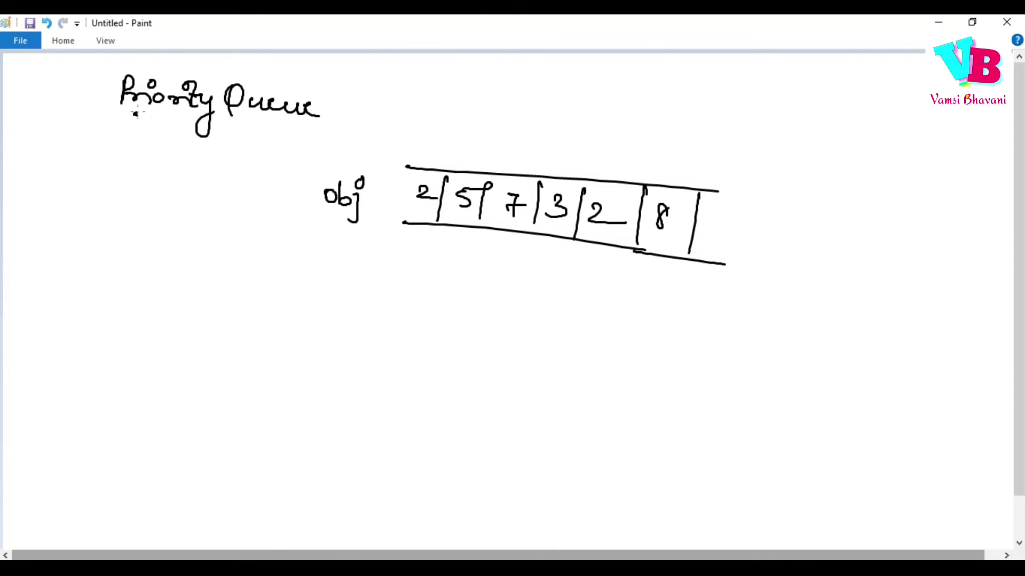
Step: Underline the heading and handwrite the 'Head' label beneath it
{"action": "left_click_drag", "start_coordinate": [134, 114], "coordinate": [282, 128]}
{"action": "left_click_drag", "start_coordinate": [126, 237], "coordinate": [138, 267]}
{"action": "left_click_drag", "start_coordinate": [148, 258], "coordinate": [184, 261]}
{"action": "left_click_drag", "start_coordinate": [198, 225], "coordinate": [198, 262]}
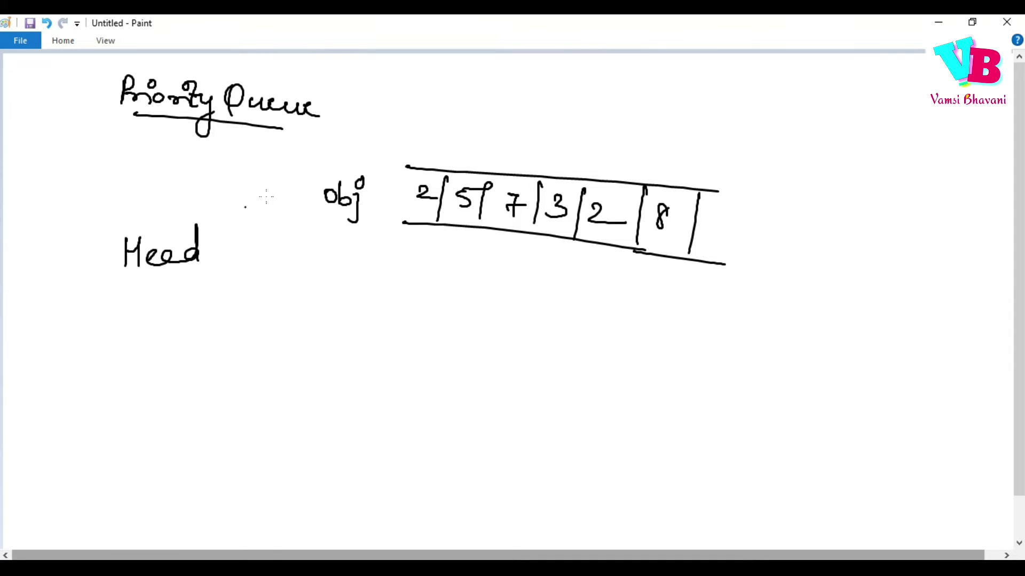
Step: Mark the 2, 5 and 7 cells with arrows and circles, add a direction arrow, then erase everything
{"action": "mouse_move", "coordinate": [402, 314]}
{"action": "left_mouse_down"}
{"action": "mouse_move", "coordinate": [414, 230]}
{"action": "mouse_move", "coordinate": [429, 240]}
{"action": "left_mouse_up"}
{"action": "left_click_drag", "start_coordinate": [428, 178], "coordinate": [439, 180]}
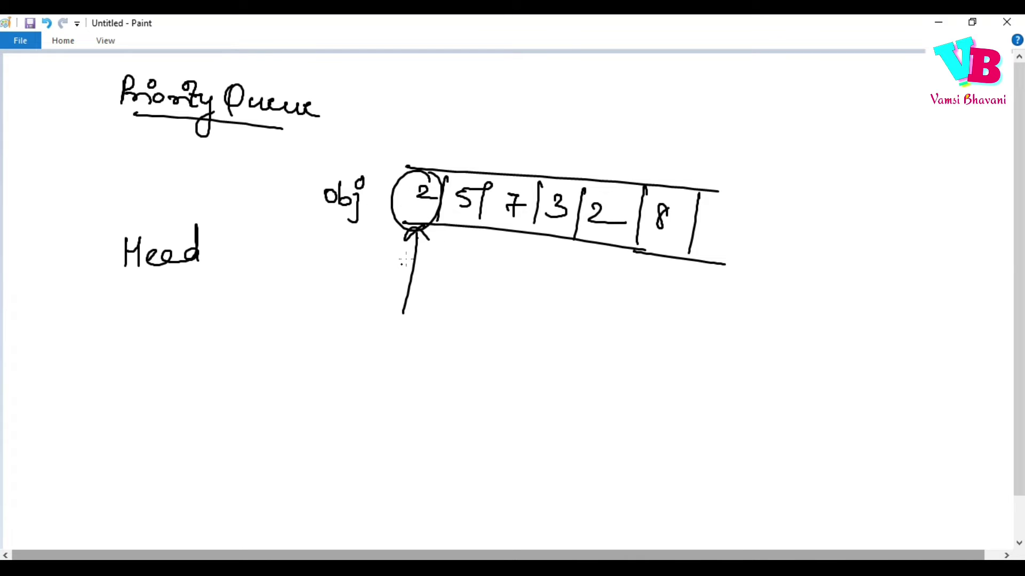
{"action": "mouse_move", "coordinate": [452, 303]}
{"action": "left_mouse_down"}
{"action": "mouse_move", "coordinate": [464, 240]}
{"action": "mouse_move", "coordinate": [476, 261]}
{"action": "left_mouse_up"}
{"action": "mouse_move", "coordinate": [481, 188]}
{"action": "left_mouse_down"}
{"action": "mouse_move", "coordinate": [444, 189]}
{"action": "mouse_move", "coordinate": [484, 183]}
{"action": "left_mouse_up"}
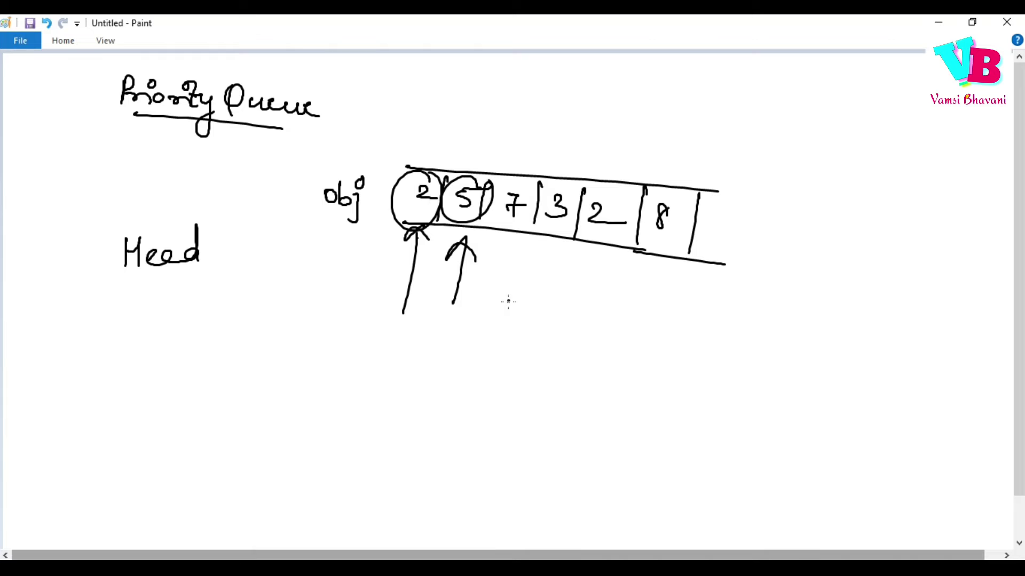
{"action": "left_click_drag", "start_coordinate": [508, 302], "coordinate": [519, 244]}
{"action": "left_click_drag", "start_coordinate": [506, 260], "coordinate": [532, 256]}
{"action": "mouse_move", "coordinate": [410, 138]}
{"action": "left_mouse_down"}
{"action": "mouse_move", "coordinate": [632, 175]}
{"action": "mouse_move", "coordinate": [642, 164]}
{"action": "mouse_move", "coordinate": [615, 172]}
{"action": "left_mouse_up"}
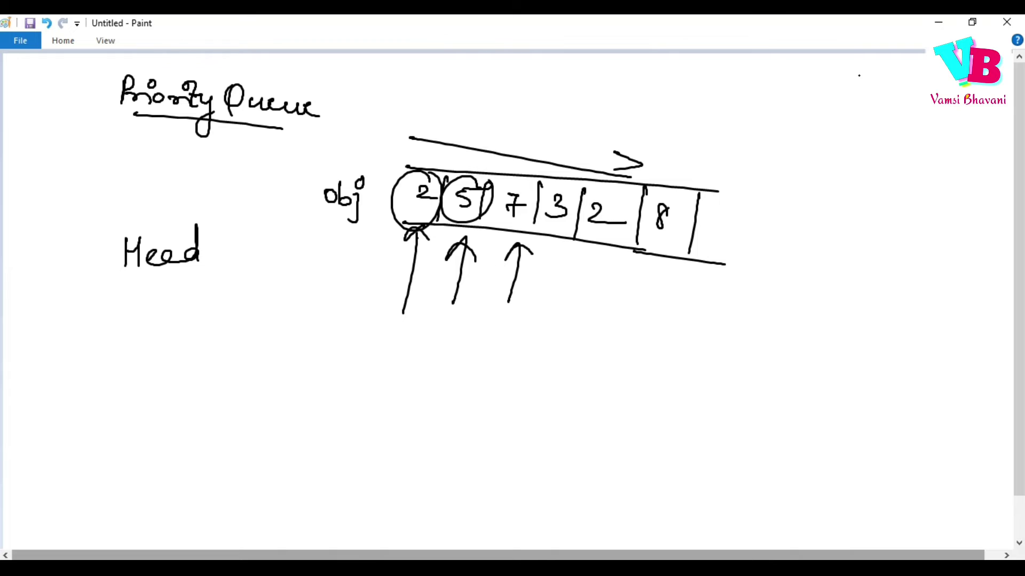
{"action": "key", "text": "ctrl+a"}
{"action": "key", "text": "Delete"}
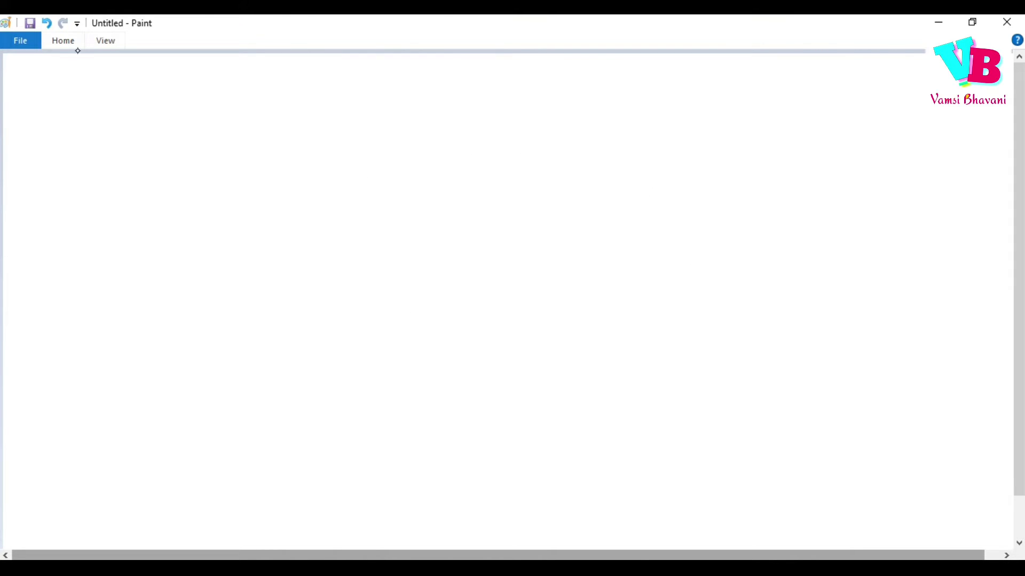
Step: Handwrite arrowed 'add( )' and 'offer( )' lines at the top left
{"action": "left_click", "coordinate": [64, 42]}
{"action": "left_click", "coordinate": [200, 216]}
{"action": "left_click_drag", "start_coordinate": [72, 114], "coordinate": [237, 127]}
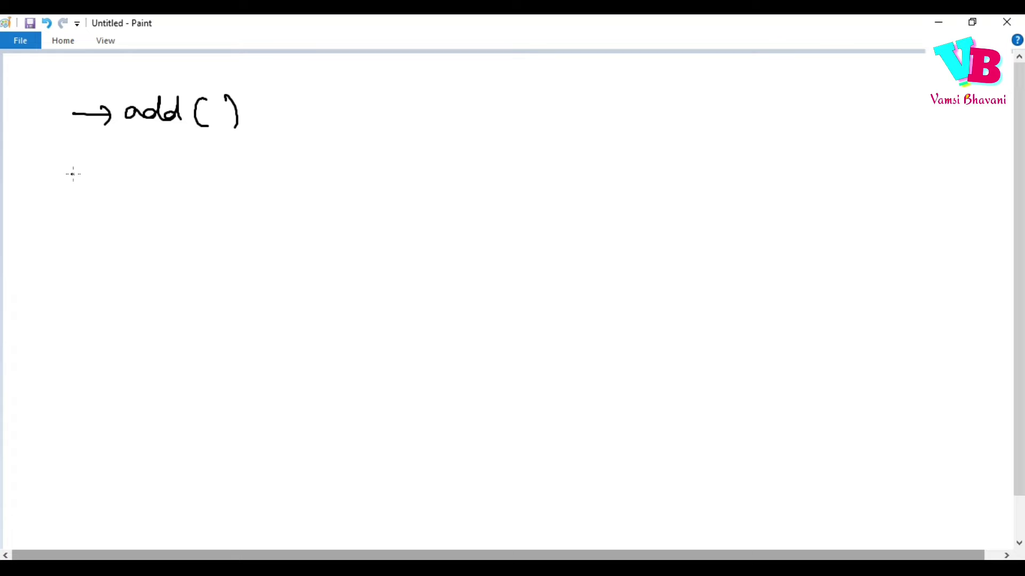
{"action": "left_click_drag", "start_coordinate": [72, 176], "coordinate": [107, 175]}
{"action": "mouse_move", "coordinate": [96, 168]}
{"action": "left_mouse_down"}
{"action": "mouse_move", "coordinate": [110, 185]}
{"action": "mouse_move", "coordinate": [161, 169]}
{"action": "left_mouse_up"}
{"action": "mouse_move", "coordinate": [162, 156]}
{"action": "left_mouse_down"}
{"action": "mouse_move", "coordinate": [157, 199]}
{"action": "mouse_move", "coordinate": [229, 183]}
{"action": "left_mouse_up"}
{"action": "left_click_drag", "start_coordinate": [254, 158], "coordinate": [261, 184]}
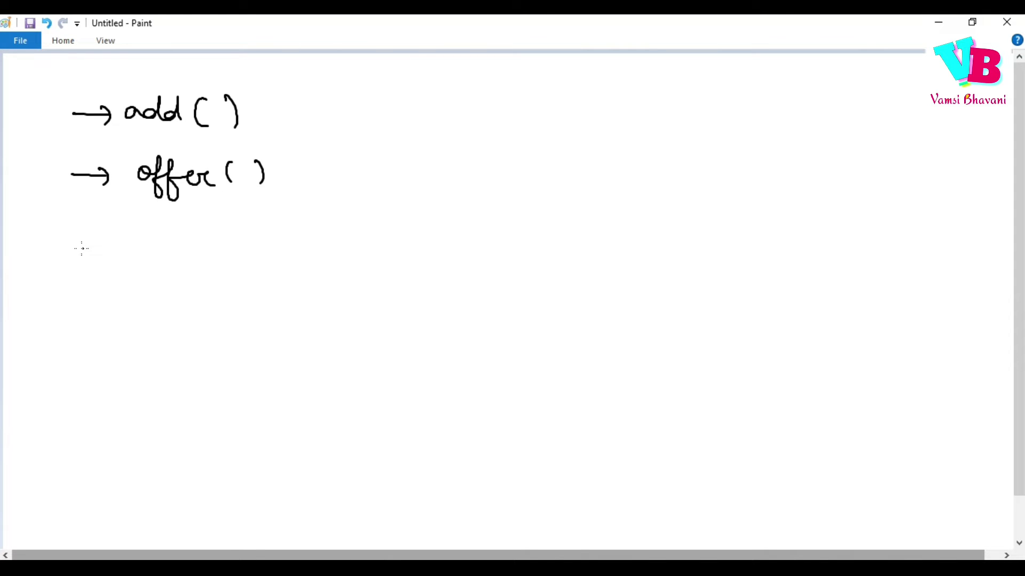
Step: Add arrowed 'element( )' and 'peek( )' lines below offer( )
{"action": "left_click_drag", "start_coordinate": [77, 250], "coordinate": [170, 257]}
{"action": "mouse_move", "coordinate": [169, 233]}
{"action": "left_mouse_down"}
{"action": "mouse_move", "coordinate": [197, 261]}
{"action": "mouse_move", "coordinate": [269, 267]}
{"action": "left_mouse_up"}
{"action": "mouse_move", "coordinate": [252, 251]}
{"action": "left_mouse_down"}
{"action": "mouse_move", "coordinate": [277, 252]}
{"action": "mouse_move", "coordinate": [285, 269]}
{"action": "left_mouse_up"}
{"action": "left_click_drag", "start_coordinate": [318, 235], "coordinate": [324, 271]}
{"action": "left_click_drag", "start_coordinate": [84, 327], "coordinate": [259, 337]}
{"action": "mouse_move", "coordinate": [282, 314]}
{"action": "left_mouse_down"}
{"action": "mouse_move", "coordinate": [298, 325]}
{"action": "mouse_move", "coordinate": [295, 343]}
{"action": "left_mouse_up"}
{"action": "left_click_drag", "start_coordinate": [79, 393], "coordinate": [132, 393]}
Step: Add arrowed 'remove( )' and 'poll( )' lines to finish the method list
{"action": "mouse_move", "coordinate": [125, 380]}
{"action": "left_mouse_down"}
{"action": "mouse_move", "coordinate": [134, 403]}
{"action": "mouse_move", "coordinate": [282, 397]}
{"action": "mouse_move", "coordinate": [288, 408]}
{"action": "left_mouse_up"}
{"action": "mouse_move", "coordinate": [309, 391]}
{"action": "left_mouse_down"}
{"action": "mouse_move", "coordinate": [301, 410]}
{"action": "mouse_move", "coordinate": [337, 415]}
{"action": "left_mouse_up"}
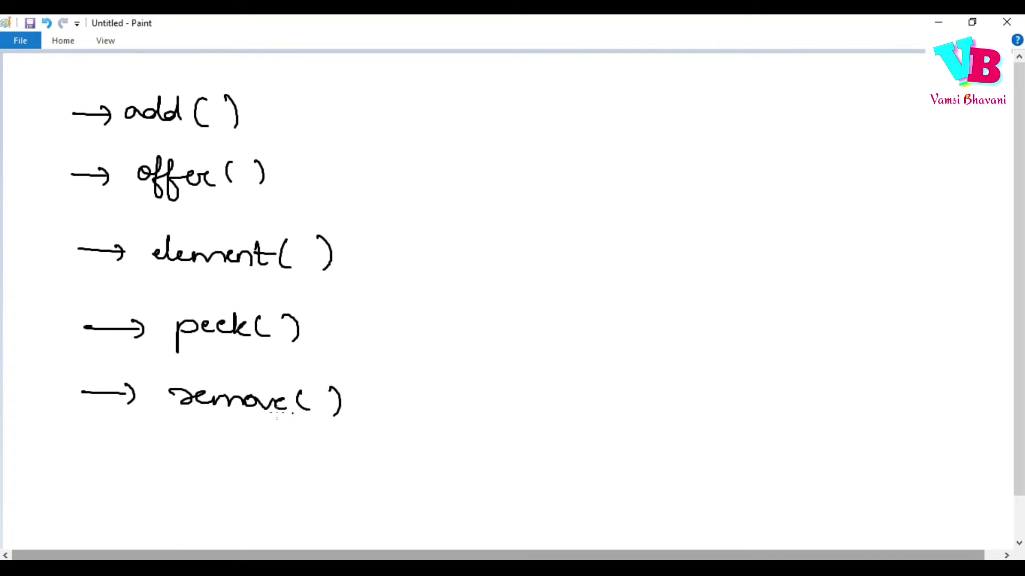
{"action": "mouse_move", "coordinate": [85, 457]}
{"action": "left_mouse_down"}
{"action": "mouse_move", "coordinate": [136, 461]}
{"action": "mouse_move", "coordinate": [184, 501]}
{"action": "left_mouse_up"}
{"action": "mouse_move", "coordinate": [184, 464]}
{"action": "left_mouse_down"}
{"action": "mouse_move", "coordinate": [204, 478]}
{"action": "mouse_move", "coordinate": [261, 480]}
{"action": "left_mouse_up"}
{"action": "mouse_move", "coordinate": [287, 450]}
{"action": "left_mouse_down"}
{"action": "mouse_move", "coordinate": [303, 465]}
{"action": "mouse_move", "coordinate": [300, 479]}
{"action": "left_mouse_up"}
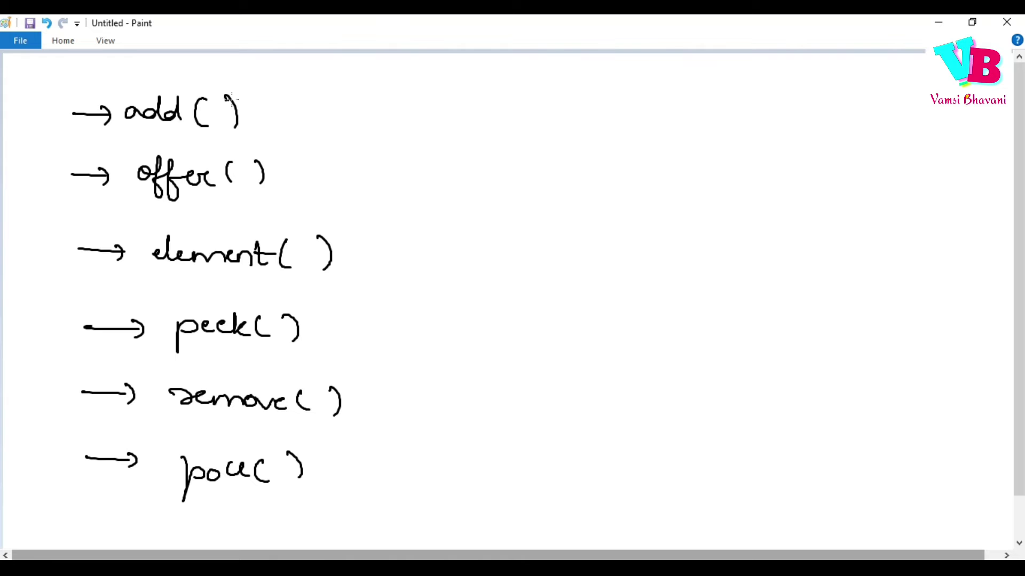
Step: Annotate add( ) with an arrow to 'Insert (True)' and a small arrow above it
{"action": "mouse_move", "coordinate": [287, 115]}
{"action": "left_mouse_down"}
{"action": "mouse_move", "coordinate": [337, 115]}
{"action": "mouse_move", "coordinate": [327, 126]}
{"action": "left_mouse_up"}
{"action": "mouse_move", "coordinate": [364, 94]}
{"action": "left_mouse_down"}
{"action": "mouse_move", "coordinate": [377, 114]}
{"action": "mouse_move", "coordinate": [406, 102]}
{"action": "mouse_move", "coordinate": [397, 119]}
{"action": "mouse_move", "coordinate": [455, 102]}
{"action": "mouse_move", "coordinate": [467, 120]}
{"action": "left_mouse_up"}
{"action": "left_click_drag", "start_coordinate": [445, 106], "coordinate": [473, 104]}
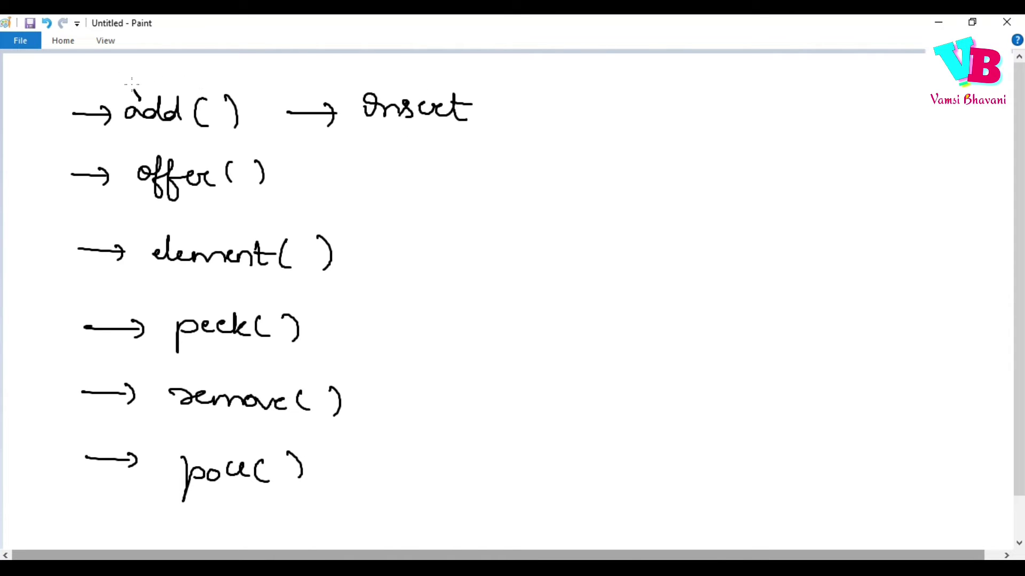
{"action": "left_click_drag", "start_coordinate": [135, 100], "coordinate": [130, 72]}
{"action": "left_click_drag", "start_coordinate": [128, 79], "coordinate": [146, 84]}
{"action": "left_click_drag", "start_coordinate": [532, 84], "coordinate": [529, 119]}
{"action": "mouse_move", "coordinate": [546, 88]}
{"action": "left_mouse_down"}
{"action": "mouse_move", "coordinate": [545, 114]}
{"action": "mouse_move", "coordinate": [563, 87]}
{"action": "mouse_move", "coordinate": [616, 112]}
{"action": "left_mouse_up"}
{"action": "mouse_move", "coordinate": [612, 87]}
{"action": "left_mouse_down"}
{"action": "mouse_move", "coordinate": [631, 102]}
{"action": "mouse_move", "coordinate": [625, 122]}
{"action": "left_mouse_up"}
Step: Begin writing 'Exception' at the top right
{"action": "mouse_move", "coordinate": [740, 83]}
{"action": "left_mouse_down"}
{"action": "mouse_move", "coordinate": [756, 84]}
{"action": "mouse_move", "coordinate": [751, 106]}
{"action": "mouse_move", "coordinate": [797, 105]}
{"action": "left_mouse_up"}
{"action": "mouse_move", "coordinate": [799, 95]}
{"action": "left_mouse_down"}
{"action": "mouse_move", "coordinate": [797, 119]}
{"action": "mouse_move", "coordinate": [809, 103]}
{"action": "left_mouse_up"}
{"action": "mouse_move", "coordinate": [815, 77]}
{"action": "left_mouse_down"}
{"action": "mouse_move", "coordinate": [818, 105]}
{"action": "mouse_move", "coordinate": [832, 84]}
{"action": "mouse_move", "coordinate": [835, 106]}
{"action": "mouse_move", "coordinate": [841, 96]}
{"action": "mouse_move", "coordinate": [871, 108]}
{"action": "left_mouse_up"}
Step: Finish 'Exception.' and write '<String> obj' on the right side
{"action": "left_click", "coordinate": [879, 106]}
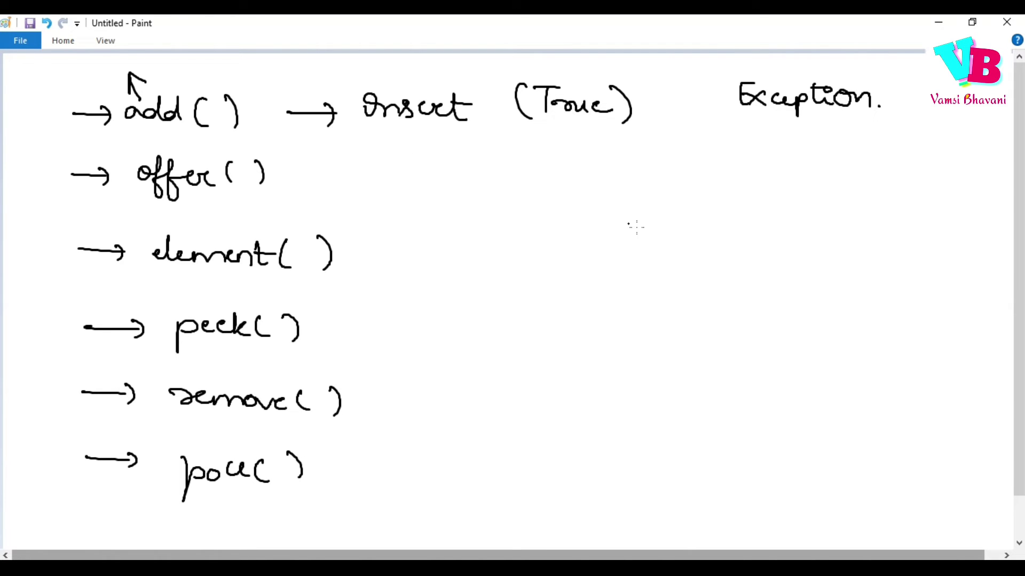
{"action": "mouse_move", "coordinate": [793, 229]}
{"action": "left_mouse_down"}
{"action": "mouse_move", "coordinate": [773, 234]}
{"action": "mouse_move", "coordinate": [772, 253]}
{"action": "mouse_move", "coordinate": [812, 240]}
{"action": "left_mouse_up"}
{"action": "mouse_move", "coordinate": [798, 233]}
{"action": "left_mouse_down"}
{"action": "mouse_move", "coordinate": [823, 253]}
{"action": "mouse_move", "coordinate": [836, 248]}
{"action": "mouse_move", "coordinate": [826, 278]}
{"action": "left_mouse_up"}
{"action": "mouse_move", "coordinate": [841, 226]}
{"action": "left_mouse_down"}
{"action": "mouse_move", "coordinate": [860, 236]}
{"action": "mouse_move", "coordinate": [838, 251]}
{"action": "left_mouse_up"}
{"action": "left_click_drag", "start_coordinate": [765, 228], "coordinate": [765, 253]}
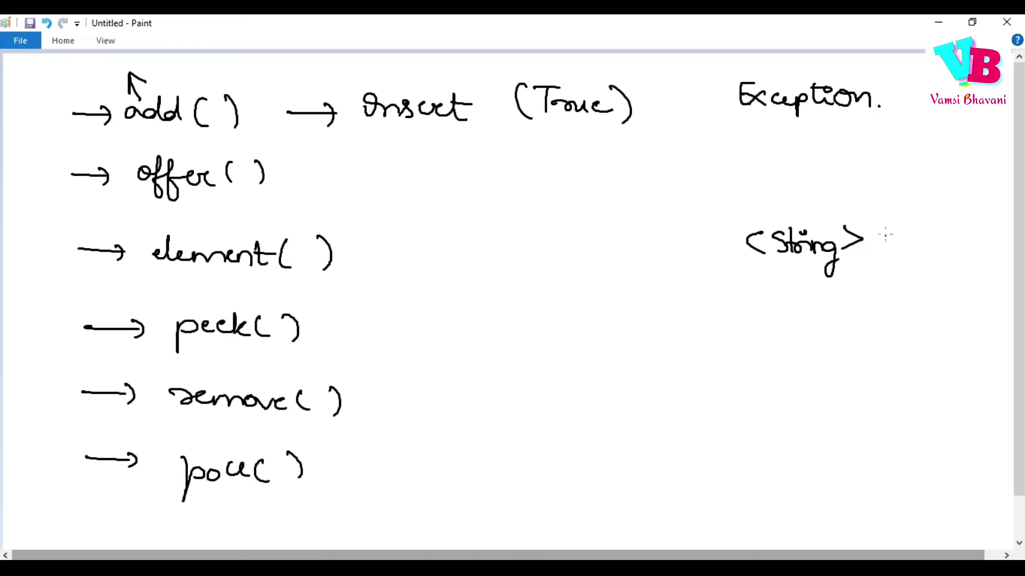
{"action": "left_click_drag", "start_coordinate": [888, 233], "coordinate": [916, 258]}
{"action": "left_click_drag", "start_coordinate": [917, 217], "coordinate": [917, 223]}
Step: Write 'obj.add("abc");' on the line below
{"action": "mouse_move", "coordinate": [784, 311]}
{"action": "left_mouse_down"}
{"action": "mouse_move", "coordinate": [809, 328]}
{"action": "mouse_move", "coordinate": [804, 345]}
{"action": "left_mouse_up"}
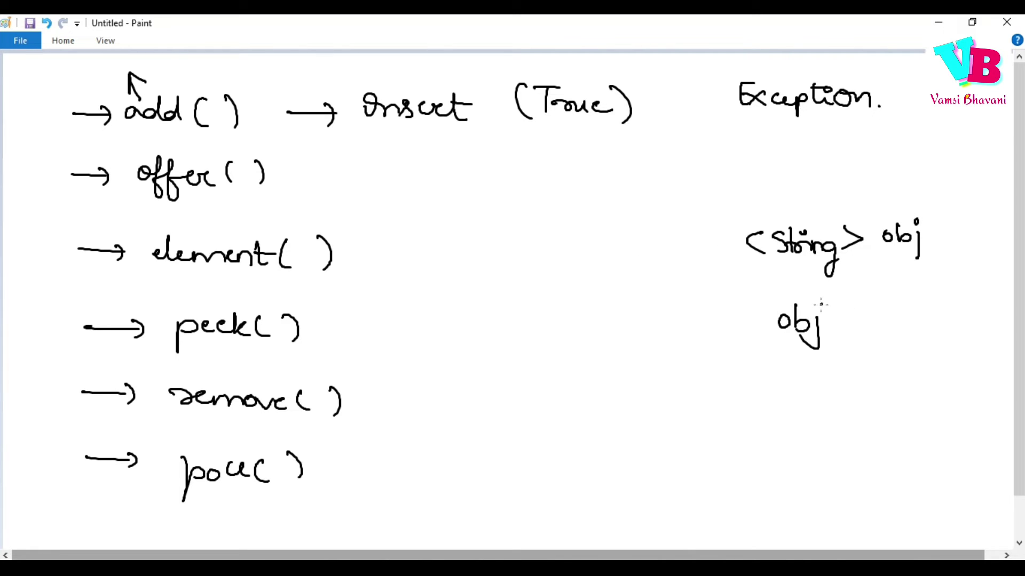
{"action": "left_click_drag", "start_coordinate": [820, 304], "coordinate": [820, 307]}
{"action": "mouse_move", "coordinate": [830, 328]}
{"action": "left_mouse_down"}
{"action": "mouse_move", "coordinate": [889, 305]}
{"action": "mouse_move", "coordinate": [903, 333]}
{"action": "left_mouse_up"}
{"action": "mouse_move", "coordinate": [917, 295]}
{"action": "left_mouse_down"}
{"action": "mouse_move", "coordinate": [916, 309]}
{"action": "mouse_move", "coordinate": [940, 327]}
{"action": "left_mouse_up"}
{"action": "mouse_move", "coordinate": [950, 301]}
{"action": "left_mouse_down"}
{"action": "mouse_move", "coordinate": [952, 324]}
{"action": "mouse_move", "coordinate": [970, 327]}
{"action": "mouse_move", "coordinate": [972, 303]}
{"action": "left_mouse_up"}
{"action": "mouse_move", "coordinate": [978, 293]}
{"action": "left_mouse_down"}
{"action": "mouse_move", "coordinate": [983, 327]}
{"action": "mouse_move", "coordinate": [999, 308]}
{"action": "left_mouse_up"}
{"action": "left_click_drag", "start_coordinate": [999, 314], "coordinate": [995, 324]}
Step: Write 'obj.add(2)' with the 2 circled, and tick above Exception
{"action": "mouse_move", "coordinate": [780, 379]}
{"action": "left_mouse_down"}
{"action": "mouse_move", "coordinate": [771, 390]}
{"action": "mouse_move", "coordinate": [782, 381]}
{"action": "left_mouse_up"}
{"action": "mouse_move", "coordinate": [785, 367]}
{"action": "left_mouse_down"}
{"action": "mouse_move", "coordinate": [787, 395]}
{"action": "mouse_move", "coordinate": [804, 389]}
{"action": "mouse_move", "coordinate": [807, 413]}
{"action": "left_mouse_up"}
{"action": "mouse_move", "coordinate": [817, 374]}
{"action": "left_mouse_down"}
{"action": "mouse_move", "coordinate": [857, 394]}
{"action": "mouse_move", "coordinate": [890, 392]}
{"action": "mouse_move", "coordinate": [895, 371]}
{"action": "mouse_move", "coordinate": [912, 402]}
{"action": "mouse_move", "coordinate": [955, 398]}
{"action": "left_mouse_up"}
{"action": "left_click", "coordinate": [825, 392]}
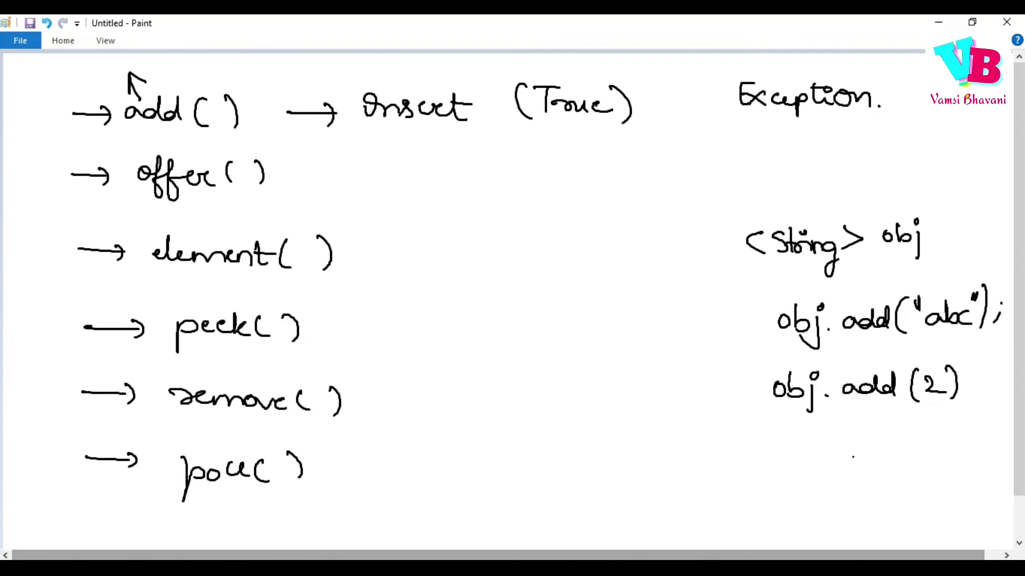
{"action": "mouse_move", "coordinate": [941, 368]}
{"action": "left_mouse_down"}
{"action": "mouse_move", "coordinate": [917, 400]}
{"action": "mouse_move", "coordinate": [945, 366]}
{"action": "left_mouse_up"}
{"action": "left_click_drag", "start_coordinate": [775, 67], "coordinate": [807, 53]}
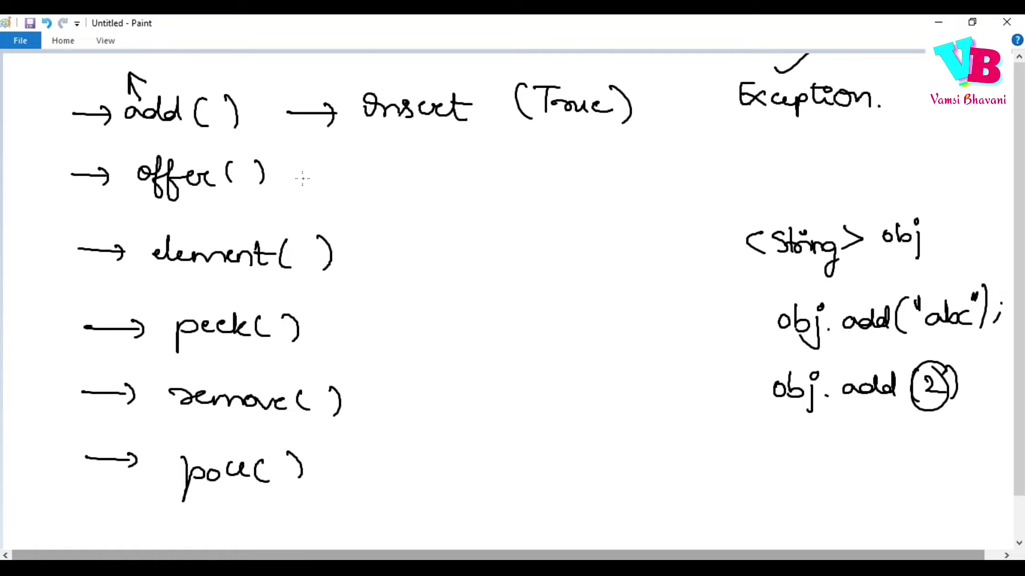
Step: Give offer( ) an arrow to '(True)' and write '(False)' below Exception
{"action": "mouse_move", "coordinate": [292, 176]}
{"action": "left_mouse_down"}
{"action": "mouse_move", "coordinate": [338, 176]}
{"action": "mouse_move", "coordinate": [328, 189]}
{"action": "mouse_move", "coordinate": [484, 184]}
{"action": "mouse_move", "coordinate": [490, 168]}
{"action": "left_mouse_up"}
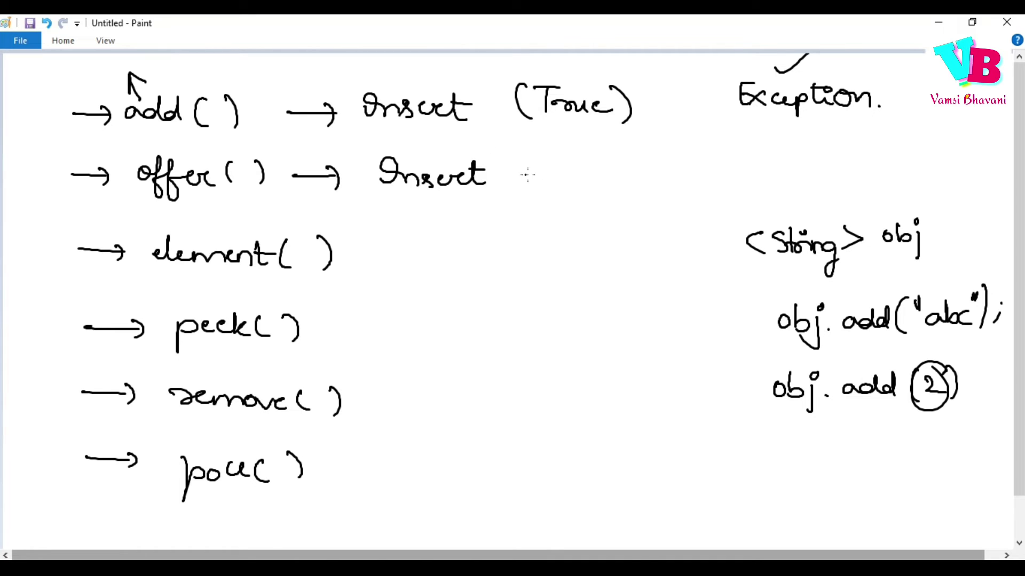
{"action": "mouse_move", "coordinate": [553, 152]}
{"action": "left_mouse_down"}
{"action": "mouse_move", "coordinate": [548, 191]}
{"action": "mouse_move", "coordinate": [575, 186]}
{"action": "left_mouse_up"}
{"action": "left_click_drag", "start_coordinate": [564, 154], "coordinate": [591, 155]}
{"action": "mouse_move", "coordinate": [584, 169]}
{"action": "left_mouse_down"}
{"action": "mouse_move", "coordinate": [640, 178]}
{"action": "mouse_move", "coordinate": [649, 194]}
{"action": "left_mouse_up"}
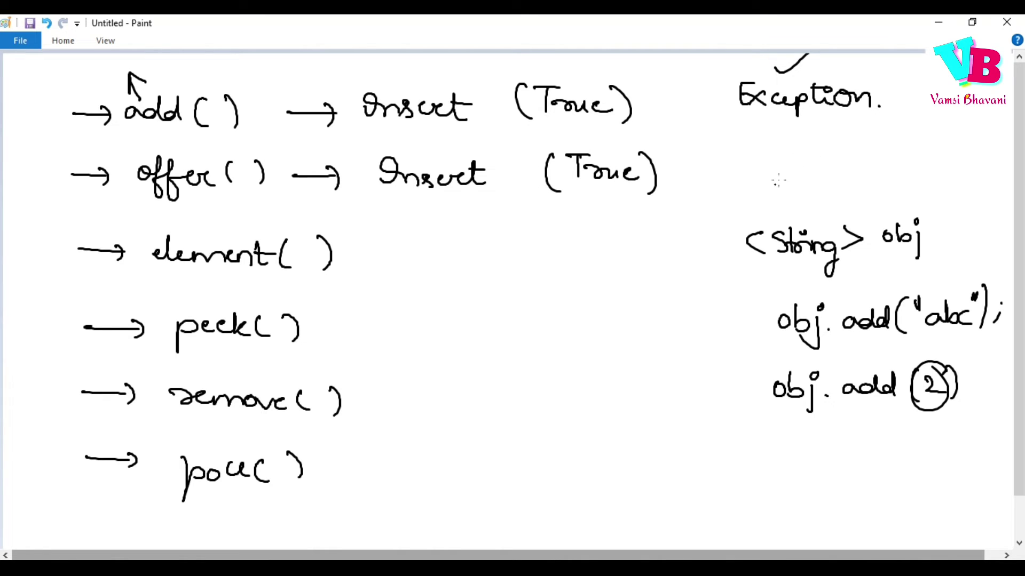
{"action": "mouse_move", "coordinate": [745, 143]}
{"action": "left_mouse_down"}
{"action": "mouse_move", "coordinate": [738, 175]}
{"action": "mouse_move", "coordinate": [763, 169]}
{"action": "left_mouse_up"}
{"action": "mouse_move", "coordinate": [762, 147]}
{"action": "left_mouse_down"}
{"action": "mouse_move", "coordinate": [783, 147]}
{"action": "mouse_move", "coordinate": [794, 163]}
{"action": "mouse_move", "coordinate": [823, 161]}
{"action": "mouse_move", "coordinate": [808, 167]}
{"action": "mouse_move", "coordinate": [847, 164]}
{"action": "left_mouse_up"}
{"action": "left_click_drag", "start_coordinate": [847, 136], "coordinate": [851, 173]}
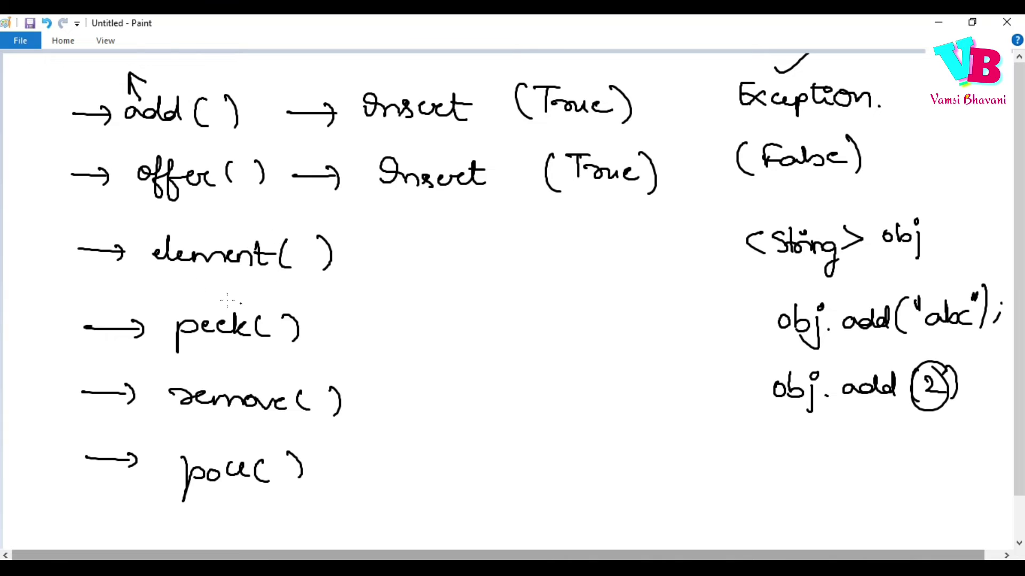
Step: Handwrite 'int k = obj.element( )' near the bottom middle
{"action": "left_click_drag", "start_coordinate": [506, 454], "coordinate": [521, 480]}
{"action": "mouse_move", "coordinate": [528, 438]}
{"action": "left_mouse_down"}
{"action": "mouse_move", "coordinate": [556, 461]}
{"action": "mouse_move", "coordinate": [593, 461]}
{"action": "left_mouse_up"}
{"action": "left_click", "coordinate": [536, 457]}
{"action": "left_click_drag", "start_coordinate": [592, 461], "coordinate": [703, 470]}
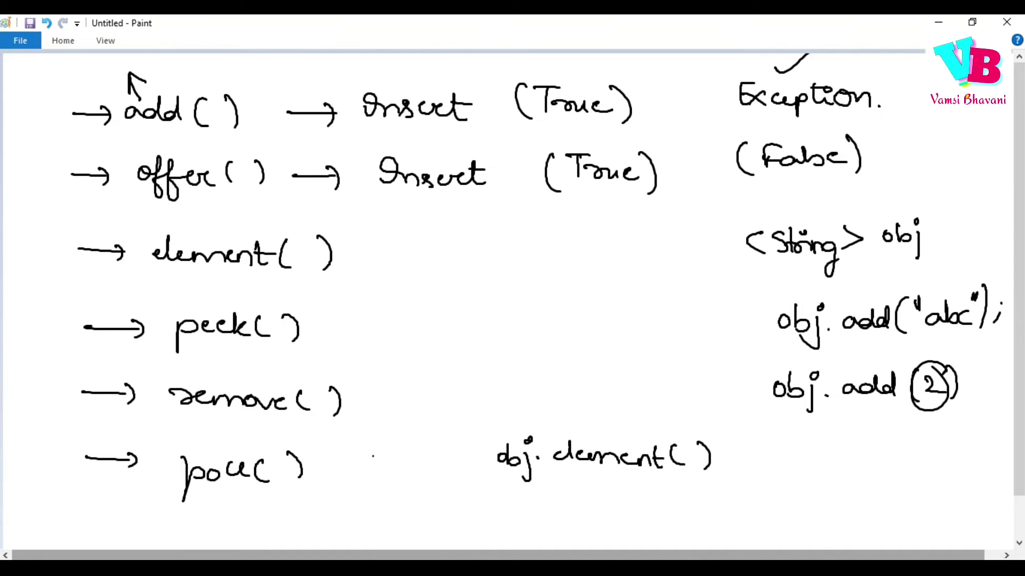
{"action": "mouse_move", "coordinate": [382, 460]}
{"action": "left_mouse_down"}
{"action": "mouse_move", "coordinate": [406, 449]}
{"action": "mouse_move", "coordinate": [384, 449]}
{"action": "mouse_move", "coordinate": [410, 460]}
{"action": "mouse_move", "coordinate": [424, 448]}
{"action": "left_mouse_up"}
{"action": "left_click_drag", "start_coordinate": [434, 437], "coordinate": [453, 463]}
{"action": "left_click_drag", "start_coordinate": [457, 451], "coordinate": [482, 461]}
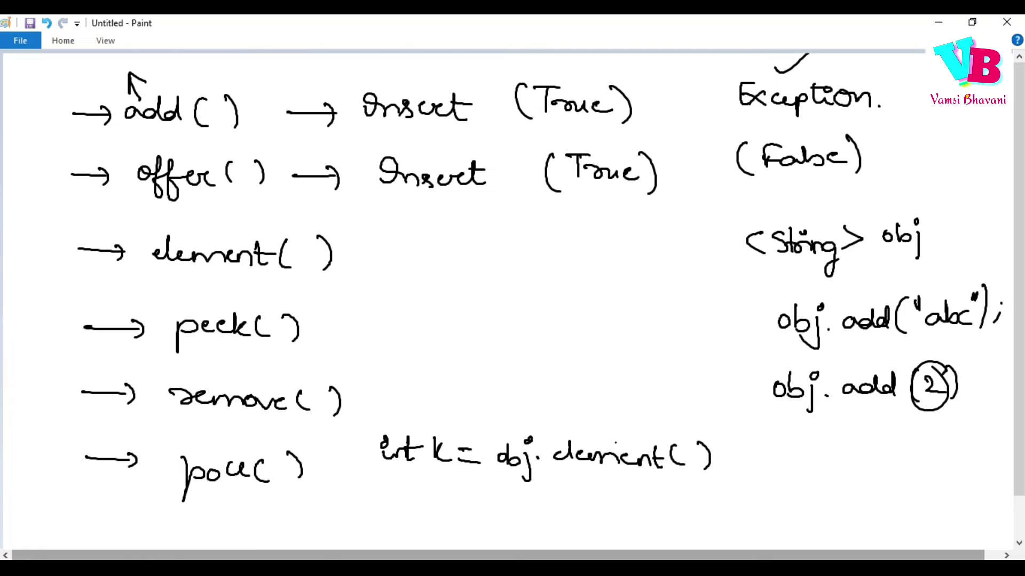
Step: Draw a queue box holding 2, 6, 3, 4, 8 below the example
{"action": "left_click_drag", "start_coordinate": [713, 498], "coordinate": [856, 471]}
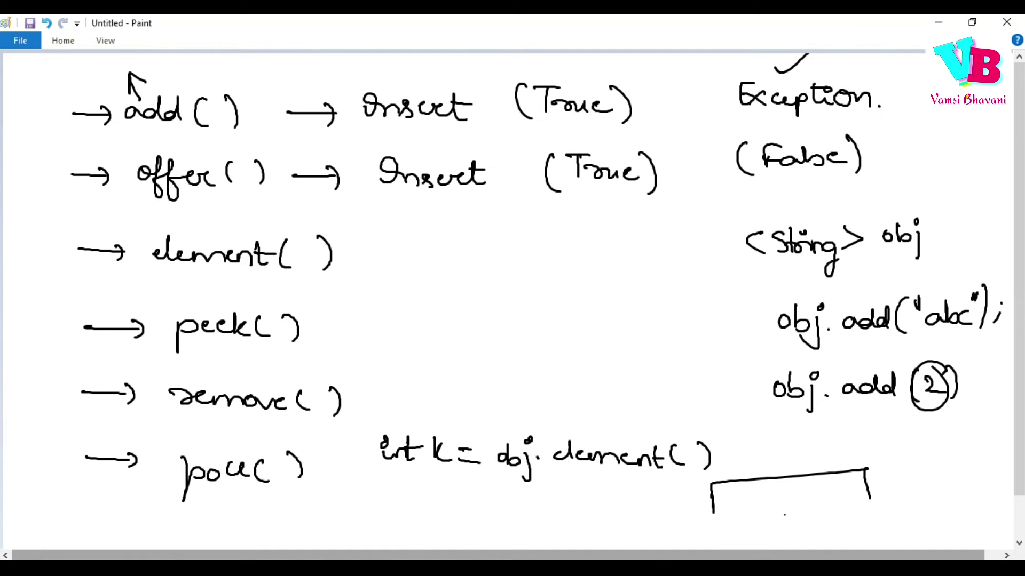
{"action": "left_click_drag", "start_coordinate": [713, 517], "coordinate": [878, 514]}
{"action": "left_click_drag", "start_coordinate": [724, 495], "coordinate": [737, 508]}
{"action": "left_click_drag", "start_coordinate": [745, 482], "coordinate": [746, 515]}
{"action": "mouse_move", "coordinate": [762, 491]}
{"action": "left_mouse_down"}
{"action": "mouse_move", "coordinate": [758, 509]}
{"action": "mouse_move", "coordinate": [798, 513]}
{"action": "left_mouse_up"}
{"action": "left_click_drag", "start_coordinate": [815, 490], "coordinate": [817, 509]}
{"action": "mouse_move", "coordinate": [830, 472]}
{"action": "left_mouse_down"}
{"action": "mouse_move", "coordinate": [828, 511]}
{"action": "mouse_move", "coordinate": [850, 489]}
{"action": "left_mouse_up"}
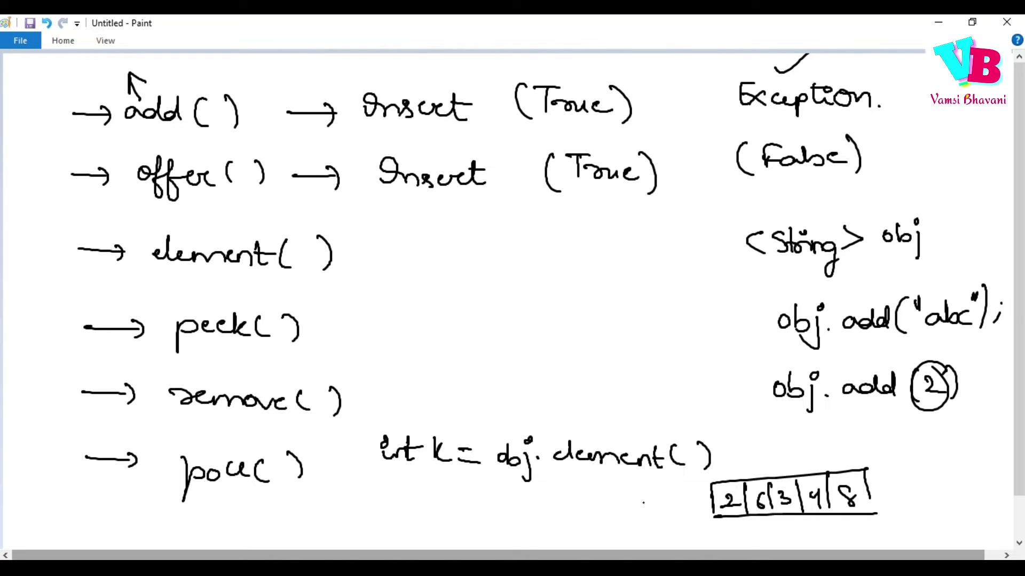
Step: Note that k becomes 2, label the first cell 'head', and tick element()
{"action": "left_click_drag", "start_coordinate": [444, 426], "coordinate": [449, 428]}
{"action": "left_click_drag", "start_coordinate": [482, 387], "coordinate": [468, 424]}
{"action": "mouse_move", "coordinate": [472, 412]}
{"action": "left_mouse_down"}
{"action": "mouse_move", "coordinate": [486, 416]}
{"action": "mouse_move", "coordinate": [528, 391]}
{"action": "left_mouse_up"}
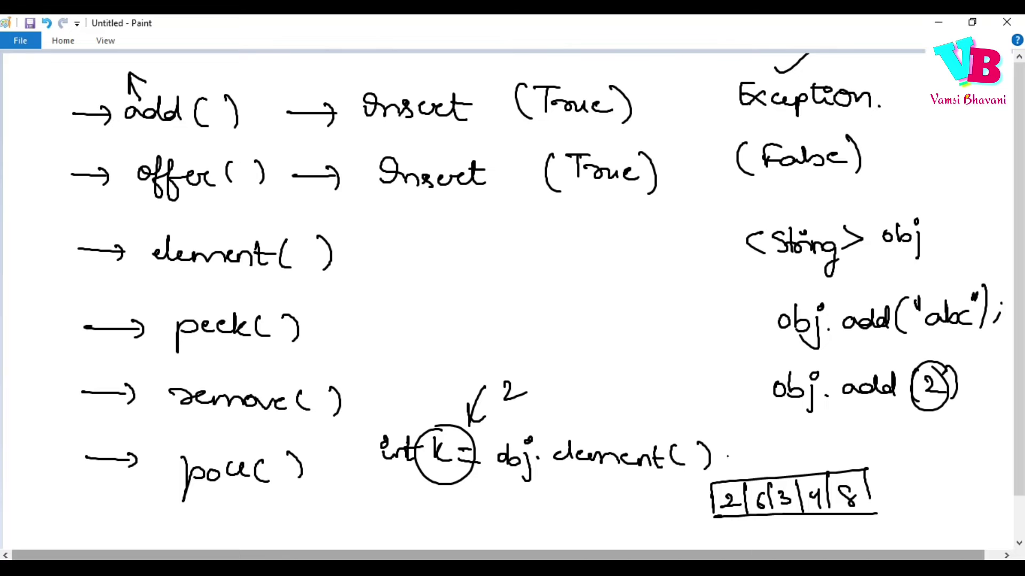
{"action": "left_click_drag", "start_coordinate": [727, 444], "coordinate": [726, 478]}
{"action": "left_click_drag", "start_coordinate": [719, 467], "coordinate": [774, 458]}
{"action": "left_click_drag", "start_coordinate": [779, 449], "coordinate": [783, 457]}
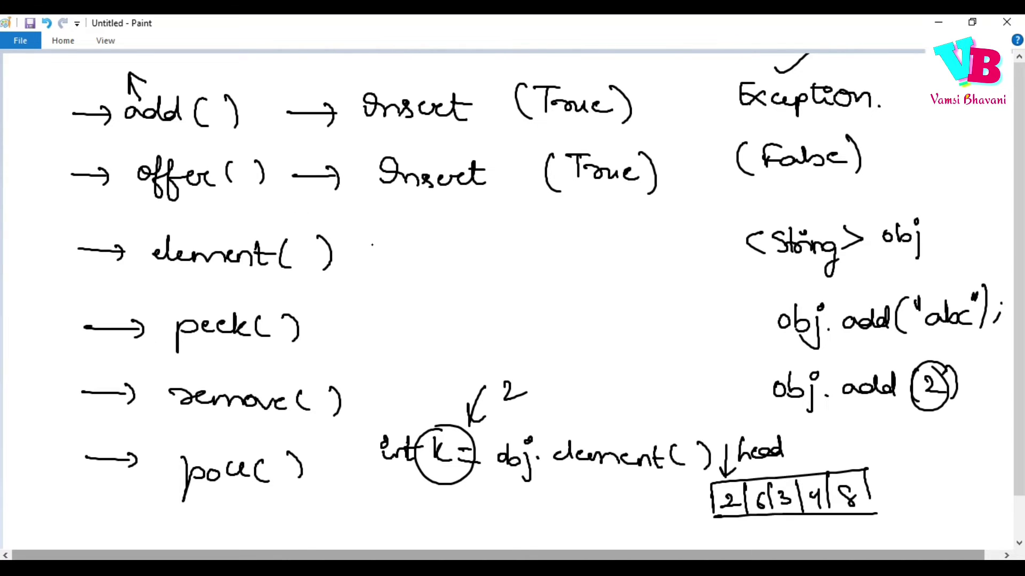
{"action": "mouse_move", "coordinate": [361, 254]}
{"action": "left_mouse_down"}
{"action": "mouse_move", "coordinate": [373, 257]}
{"action": "mouse_move", "coordinate": [396, 231]}
{"action": "left_mouse_up"}
Step: Tick peek() and strike through the 2, 6, 3, 4, 8 array cells
{"action": "mouse_move", "coordinate": [340, 323]}
{"action": "left_mouse_down"}
{"action": "mouse_move", "coordinate": [349, 333]}
{"action": "mouse_move", "coordinate": [371, 311]}
{"action": "left_mouse_up"}
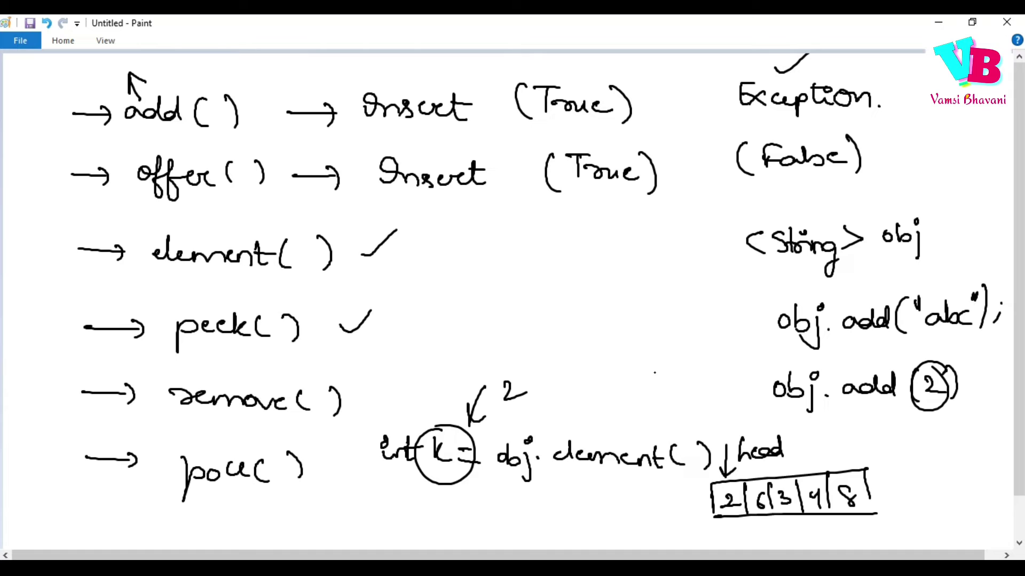
{"action": "left_click_drag", "start_coordinate": [752, 482], "coordinate": [706, 533]}
{"action": "mouse_move", "coordinate": [775, 478]}
{"action": "left_mouse_down"}
{"action": "mouse_move", "coordinate": [745, 535]}
{"action": "mouse_move", "coordinate": [766, 528]}
{"action": "left_mouse_up"}
{"action": "mouse_move", "coordinate": [827, 473]}
{"action": "left_mouse_down"}
{"action": "mouse_move", "coordinate": [807, 538]}
{"action": "mouse_move", "coordinate": [830, 528]}
{"action": "left_mouse_up"}
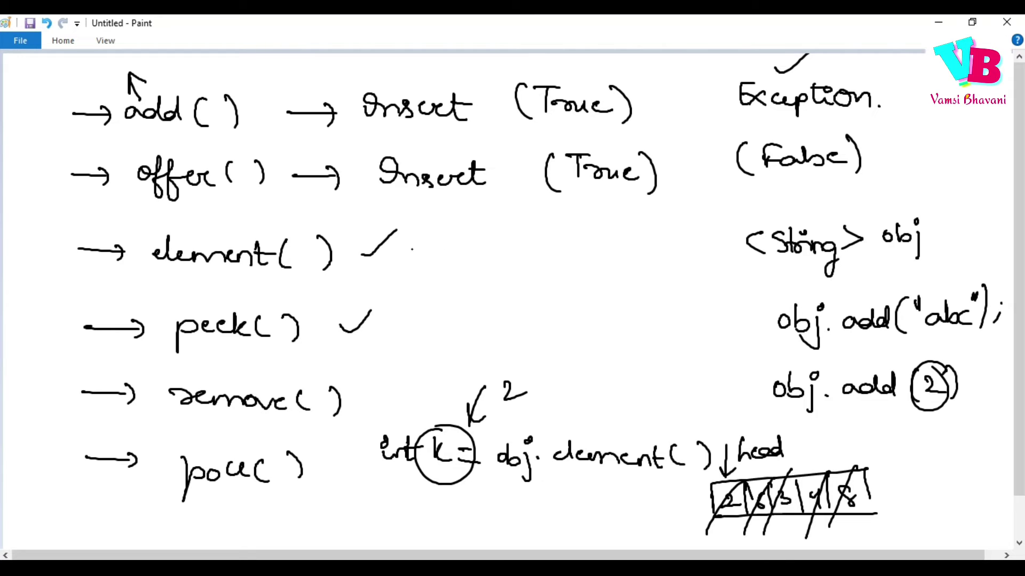
Step: Write '(Head) Exception' beside element()
{"action": "mouse_move", "coordinate": [429, 233]}
{"action": "left_mouse_down"}
{"action": "mouse_move", "coordinate": [424, 258]}
{"action": "mouse_move", "coordinate": [514, 246]}
{"action": "mouse_move", "coordinate": [521, 255]}
{"action": "left_mouse_up"}
{"action": "mouse_move", "coordinate": [579, 222]}
{"action": "left_mouse_down"}
{"action": "mouse_move", "coordinate": [582, 240]}
{"action": "mouse_move", "coordinate": [595, 242]}
{"action": "left_mouse_up"}
{"action": "mouse_move", "coordinate": [596, 229]}
{"action": "left_mouse_down"}
{"action": "mouse_move", "coordinate": [580, 242]}
{"action": "mouse_move", "coordinate": [623, 241]}
{"action": "left_mouse_up"}
{"action": "mouse_move", "coordinate": [622, 234]}
{"action": "left_mouse_down"}
{"action": "mouse_move", "coordinate": [622, 261]}
{"action": "mouse_move", "coordinate": [636, 240]}
{"action": "left_mouse_up"}
{"action": "mouse_move", "coordinate": [647, 224]}
{"action": "left_mouse_down"}
{"action": "mouse_move", "coordinate": [647, 240]}
{"action": "mouse_move", "coordinate": [682, 247]}
{"action": "left_mouse_up"}
{"action": "left_click_drag", "start_coordinate": [682, 234], "coordinate": [698, 254]}
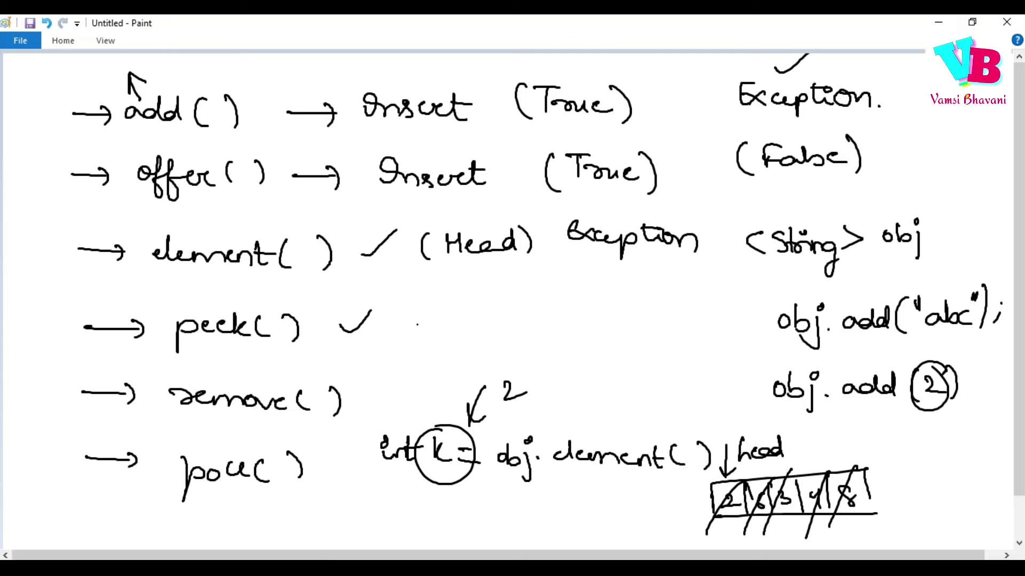
Step: Write '(Head) null' beside peek() and tick remove()
{"action": "mouse_move", "coordinate": [433, 293]}
{"action": "left_mouse_down"}
{"action": "mouse_move", "coordinate": [429, 328]}
{"action": "mouse_move", "coordinate": [466, 307]}
{"action": "left_mouse_up"}
{"action": "mouse_move", "coordinate": [465, 298]}
{"action": "left_mouse_down"}
{"action": "mouse_move", "coordinate": [465, 319]}
{"action": "mouse_move", "coordinate": [483, 319]}
{"action": "left_mouse_up"}
{"action": "left_click_drag", "start_coordinate": [500, 312], "coordinate": [524, 321]}
{"action": "left_click_drag", "start_coordinate": [531, 290], "coordinate": [535, 328]}
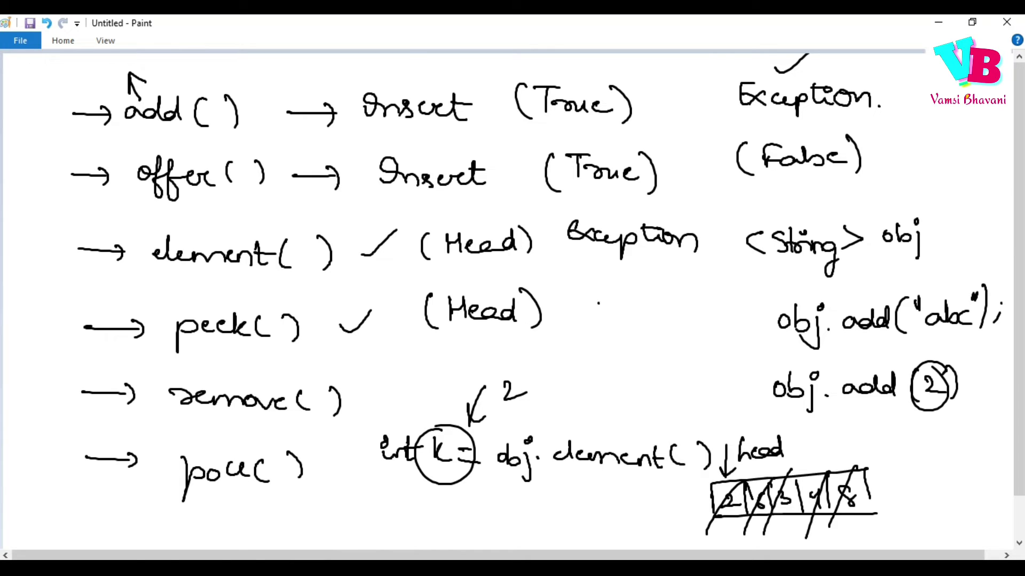
{"action": "left_click_drag", "start_coordinate": [599, 311], "coordinate": [631, 310]}
{"action": "mouse_move", "coordinate": [641, 291]}
{"action": "left_mouse_down"}
{"action": "mouse_move", "coordinate": [642, 311]}
{"action": "mouse_move", "coordinate": [652, 311]}
{"action": "left_mouse_up"}
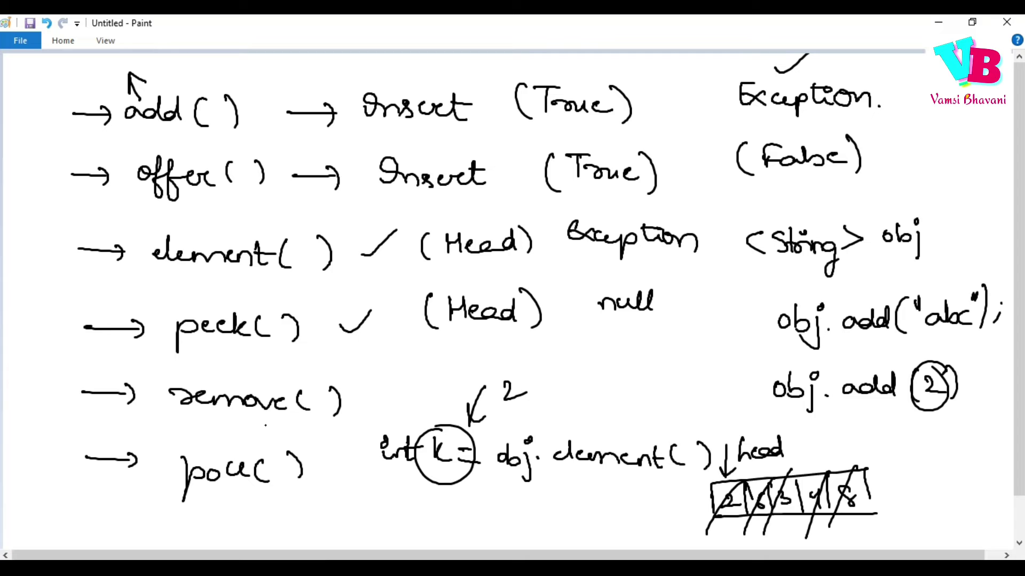
{"action": "left_click_drag", "start_coordinate": [355, 391], "coordinate": [386, 376]}
Step: Erase the int k example, k² note and bottom array with an enlarged eraser
{"action": "left_click", "coordinate": [63, 40]}
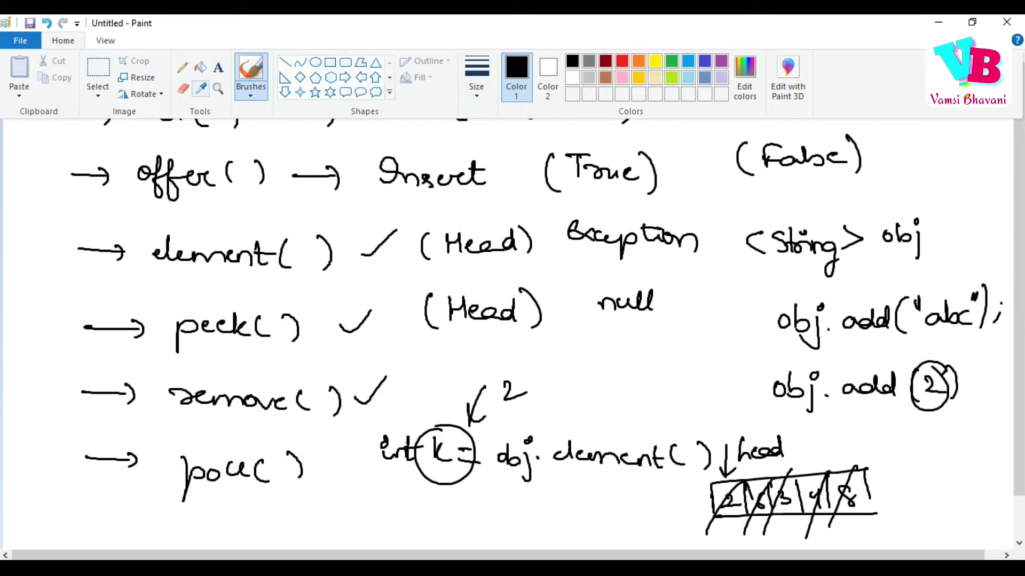
{"action": "left_click", "coordinate": [191, 96]}
{"action": "left_click", "coordinate": [63, 40]}
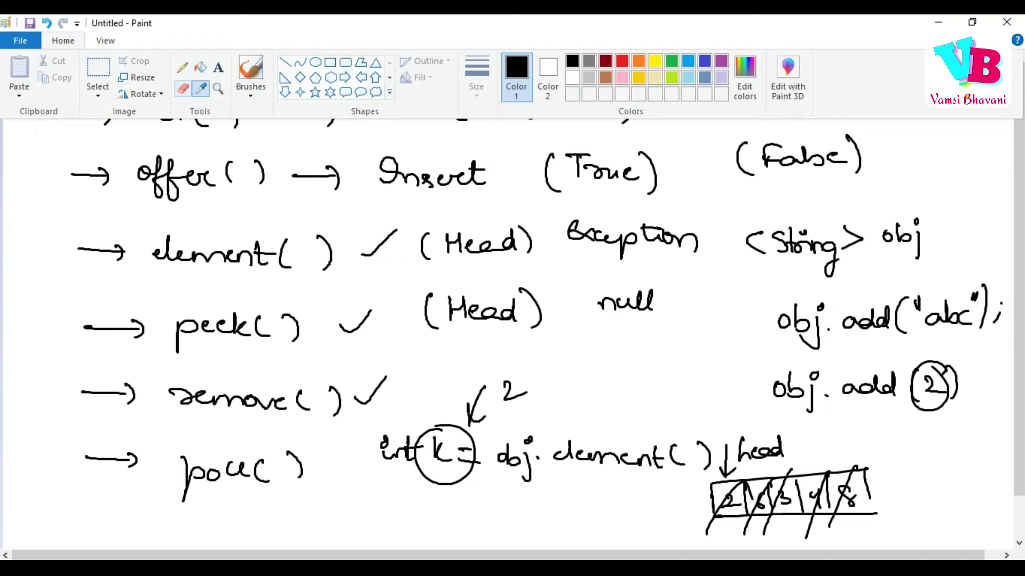
{"action": "left_click", "coordinate": [189, 84]}
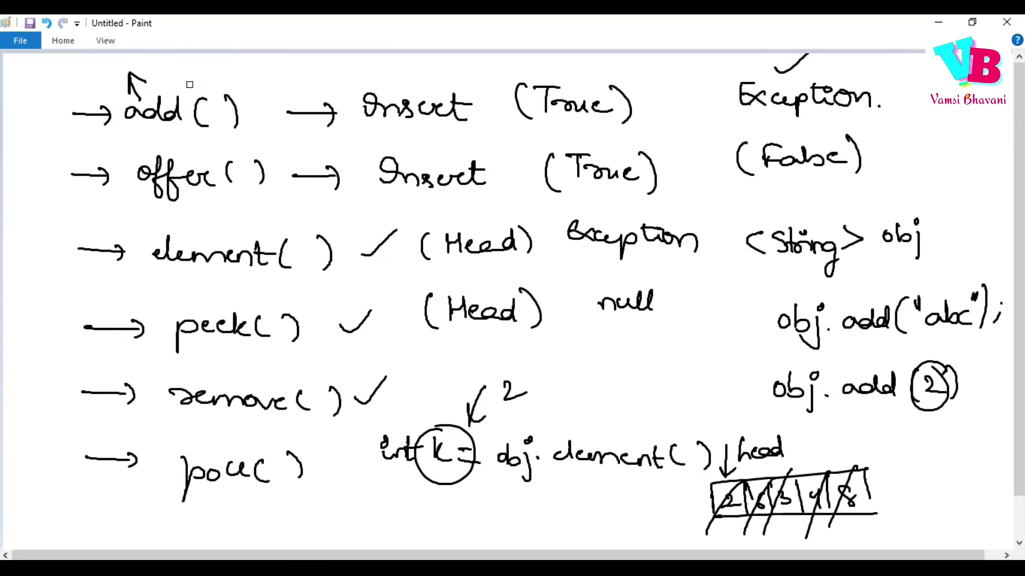
{"action": "key", "text": "ctrl+plus"}
{"action": "key", "text": "ctrl+plus"}
{"action": "key", "text": "ctrl+plus"}
{"action": "key", "text": "ctrl+plus"}
{"action": "key", "text": "ctrl+plus"}
{"action": "key", "text": "ctrl+plus"}
{"action": "key", "text": "ctrl+plus"}
{"action": "key", "text": "ctrl+plus"}
{"action": "key", "text": "ctrl+plus"}
{"action": "key", "text": "ctrl+plus"}
{"action": "key", "text": "ctrl+plus"}
{"action": "mouse_move", "coordinate": [436, 464]}
{"action": "left_mouse_down"}
{"action": "mouse_move", "coordinate": [499, 384]}
{"action": "mouse_move", "coordinate": [455, 430]}
{"action": "mouse_move", "coordinate": [629, 466]}
{"action": "mouse_move", "coordinate": [694, 467]}
{"action": "mouse_move", "coordinate": [689, 518]}
{"action": "mouse_move", "coordinate": [858, 515]}
{"action": "mouse_move", "coordinate": [788, 533]}
{"action": "left_mouse_up"}
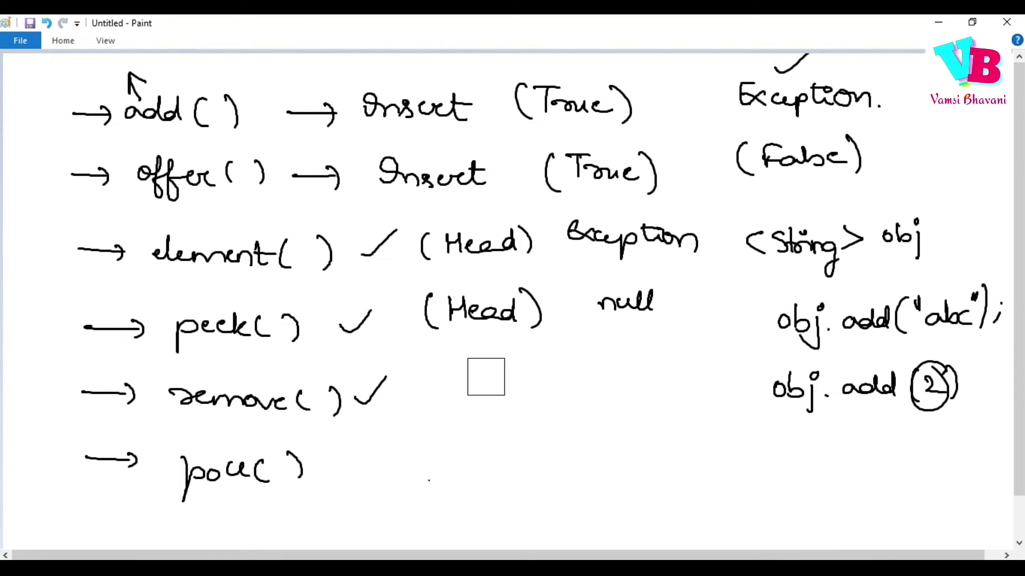
{"action": "left_click", "coordinate": [63, 40]}
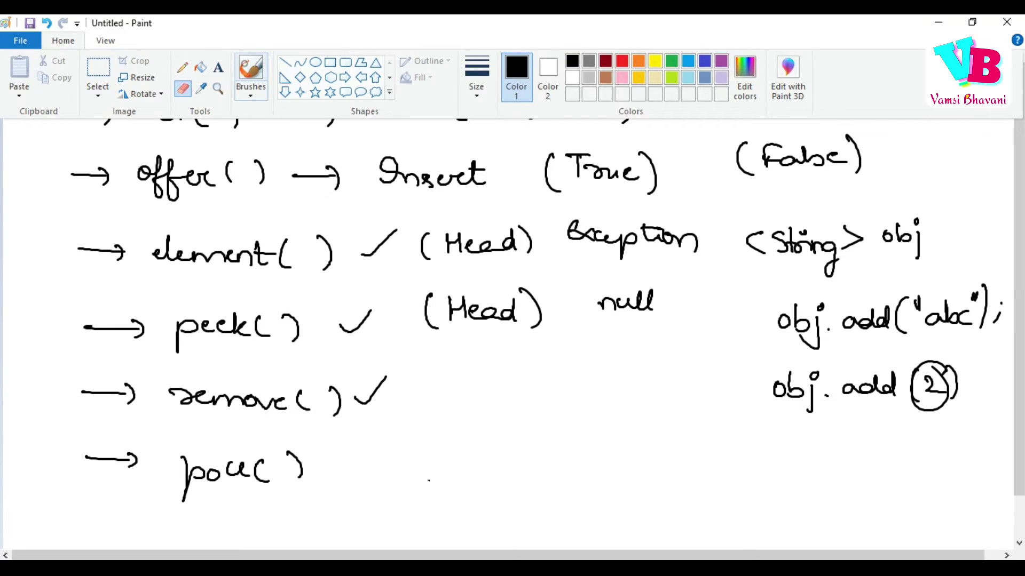
{"action": "left_click", "coordinate": [182, 67]}
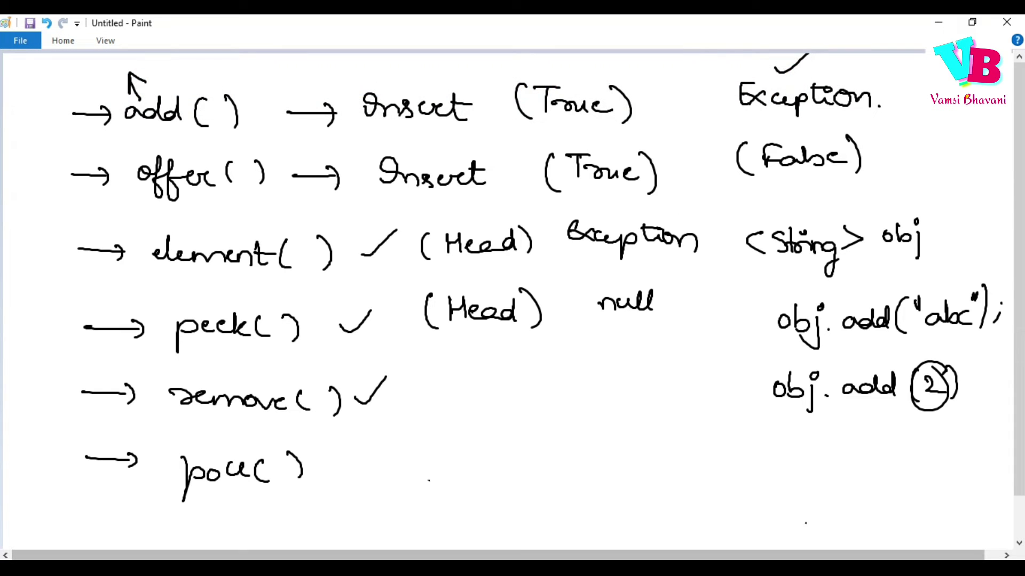
Step: Draw a five-cell array box holding 3, 8, 6, 5, 4 at bottom right
{"action": "mouse_move", "coordinate": [801, 535]}
{"action": "left_mouse_down"}
{"action": "mouse_move", "coordinate": [812, 504]}
{"action": "mouse_move", "coordinate": [966, 528]}
{"action": "left_mouse_up"}
{"action": "left_click_drag", "start_coordinate": [800, 536], "coordinate": [959, 536]}
{"action": "mouse_move", "coordinate": [809, 519]}
{"action": "left_mouse_down"}
{"action": "mouse_move", "coordinate": [817, 514]}
{"action": "mouse_move", "coordinate": [814, 528]}
{"action": "mouse_move", "coordinate": [828, 533]}
{"action": "left_mouse_up"}
{"action": "mouse_move", "coordinate": [846, 509]}
{"action": "left_mouse_down"}
{"action": "mouse_move", "coordinate": [851, 535]}
{"action": "mouse_move", "coordinate": [873, 529]}
{"action": "left_mouse_up"}
{"action": "left_click_drag", "start_coordinate": [884, 506], "coordinate": [886, 532]}
{"action": "mouse_move", "coordinate": [907, 512]}
{"action": "left_mouse_down"}
{"action": "mouse_move", "coordinate": [897, 528]}
{"action": "mouse_move", "coordinate": [946, 523]}
{"action": "mouse_move", "coordinate": [938, 531]}
{"action": "left_mouse_up"}
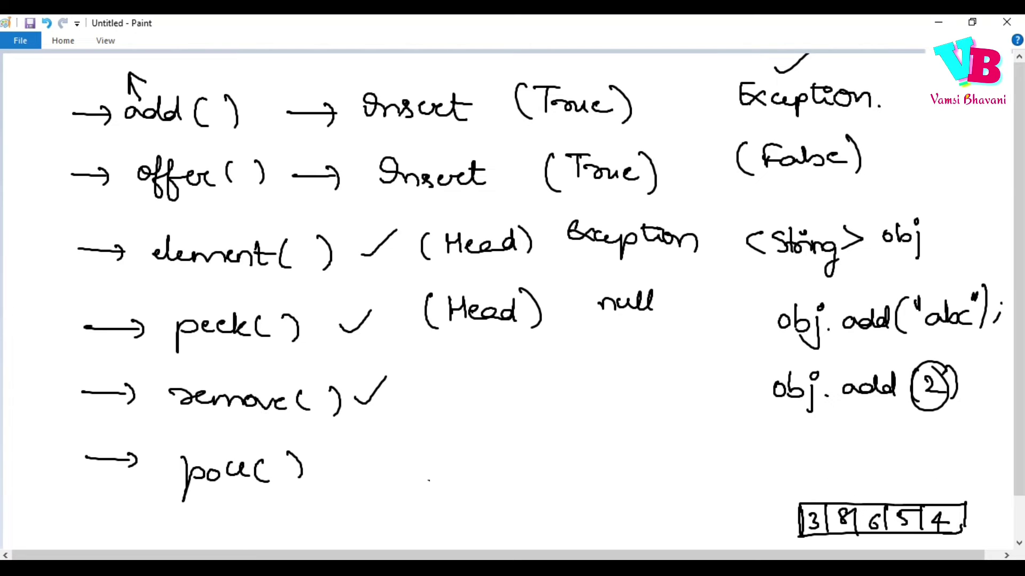
Step: Slash-mark element() and peek() and write (Head) on the remove() row
{"action": "left_click_drag", "start_coordinate": [52, 243], "coordinate": [30, 272]}
{"action": "left_click_drag", "start_coordinate": [78, 299], "coordinate": [46, 341]}
{"action": "mouse_move", "coordinate": [431, 378]}
{"action": "left_mouse_down"}
{"action": "mouse_move", "coordinate": [433, 397]}
{"action": "mouse_move", "coordinate": [442, 375]}
{"action": "mouse_move", "coordinate": [445, 398]}
{"action": "left_mouse_up"}
{"action": "mouse_move", "coordinate": [448, 392]}
{"action": "left_mouse_down"}
{"action": "mouse_move", "coordinate": [490, 391]}
{"action": "mouse_move", "coordinate": [492, 409]}
{"action": "left_mouse_up"}
{"action": "left_click_drag", "start_coordinate": [421, 378], "coordinate": [410, 410]}
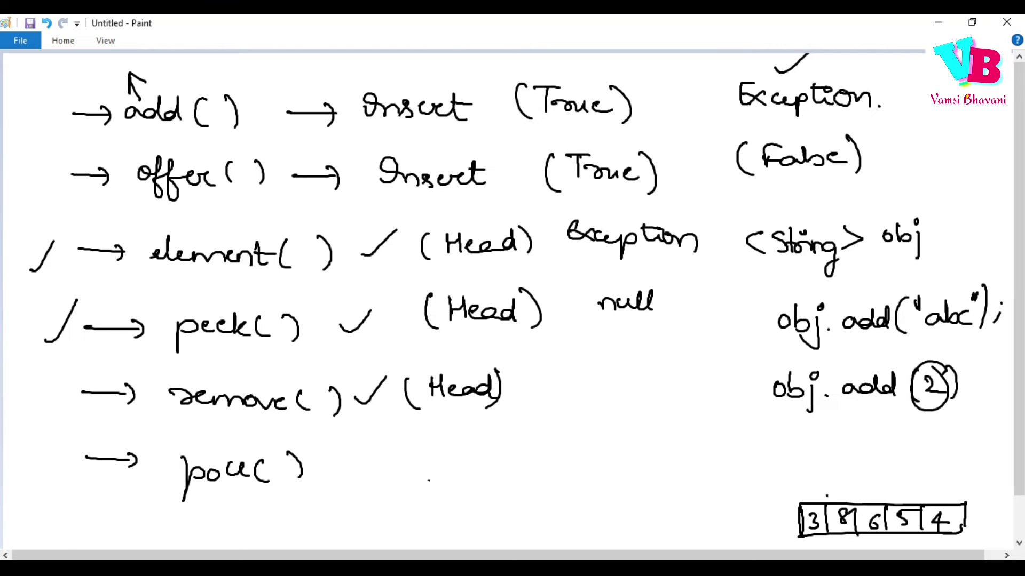
Step: Cross out the 3 cell and write (Head) beside poll()
{"action": "left_click_drag", "start_coordinate": [827, 496], "coordinate": [813, 528]}
{"action": "mouse_move", "coordinate": [420, 459]}
{"action": "left_mouse_down"}
{"action": "mouse_move", "coordinate": [425, 491]}
{"action": "mouse_move", "coordinate": [451, 459]}
{"action": "mouse_move", "coordinate": [454, 488]}
{"action": "mouse_move", "coordinate": [464, 483]}
{"action": "left_mouse_up"}
{"action": "mouse_move", "coordinate": [476, 474]}
{"action": "left_mouse_down"}
{"action": "mouse_move", "coordinate": [472, 486]}
{"action": "mouse_move", "coordinate": [504, 487]}
{"action": "left_mouse_up"}
{"action": "left_click_drag", "start_coordinate": [503, 445], "coordinate": [507, 501]}
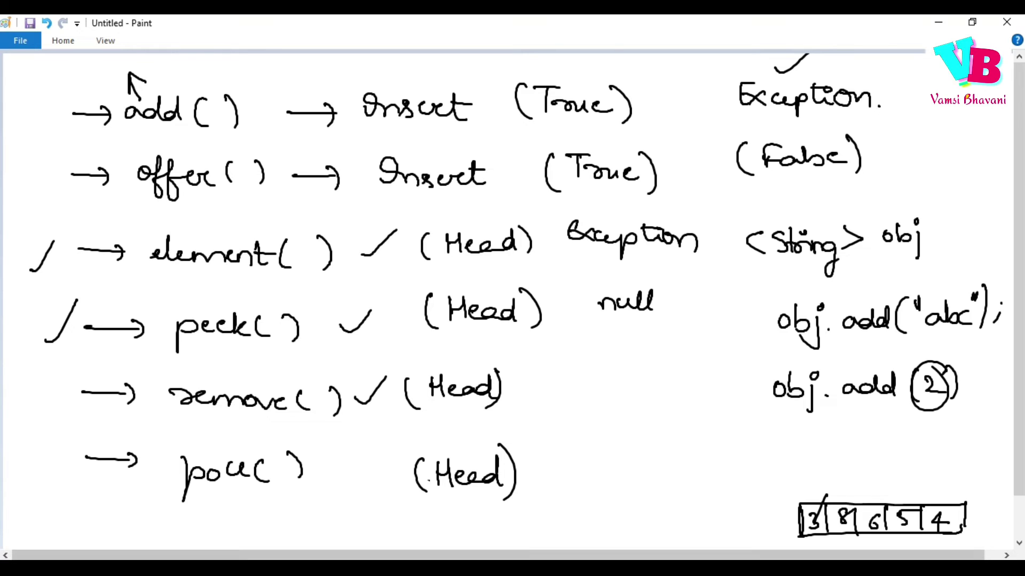
Step: Cross out the remaining 8, 6, 5 and 4 array cells
{"action": "left_click_drag", "start_coordinate": [850, 496], "coordinate": [831, 549]}
{"action": "left_click_drag", "start_coordinate": [887, 496], "coordinate": [869, 549]}
{"action": "left_click_drag", "start_coordinate": [922, 497], "coordinate": [894, 550]}
{"action": "left_click_drag", "start_coordinate": [965, 490], "coordinate": [941, 542]}
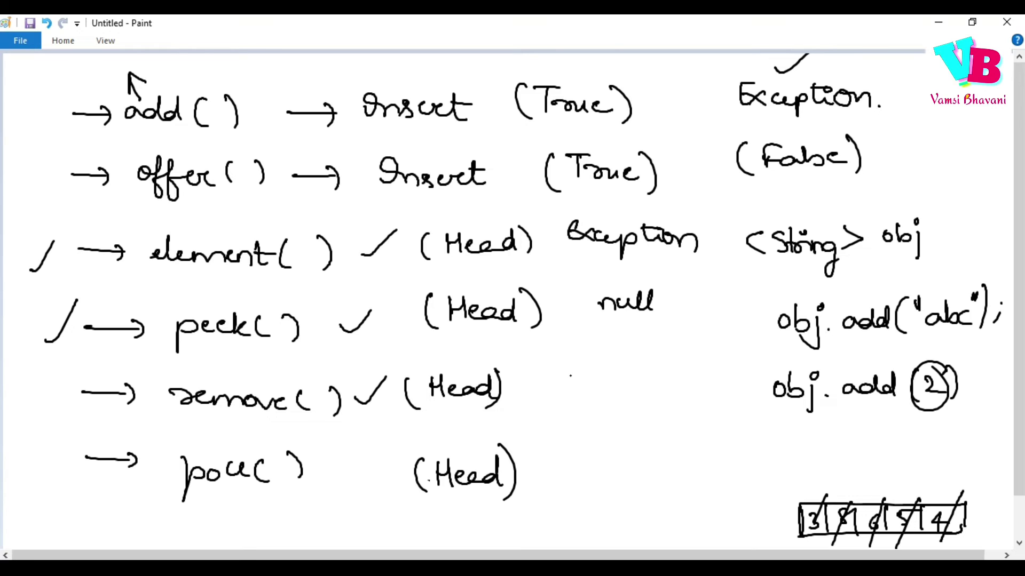
Step: Write Exception after remove()'s (Head) and null after poll()'s (Head)
{"action": "mouse_move", "coordinate": [606, 380]}
{"action": "left_mouse_down"}
{"action": "mouse_move", "coordinate": [614, 401]}
{"action": "mouse_move", "coordinate": [599, 405]}
{"action": "left_mouse_up"}
{"action": "mouse_move", "coordinate": [629, 389]}
{"action": "left_mouse_down"}
{"action": "mouse_move", "coordinate": [621, 401]}
{"action": "mouse_move", "coordinate": [647, 418]}
{"action": "mouse_move", "coordinate": [661, 392]}
{"action": "mouse_move", "coordinate": [675, 401]}
{"action": "mouse_move", "coordinate": [688, 381]}
{"action": "left_mouse_up"}
{"action": "mouse_move", "coordinate": [682, 384]}
{"action": "left_mouse_down"}
{"action": "mouse_move", "coordinate": [686, 397]}
{"action": "mouse_move", "coordinate": [719, 399]}
{"action": "left_mouse_up"}
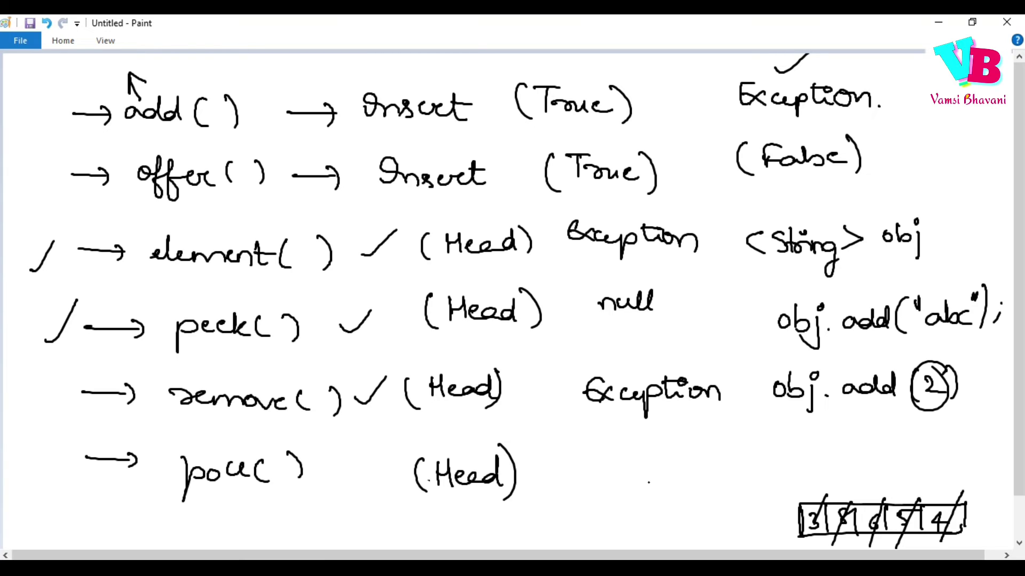
{"action": "left_click_drag", "start_coordinate": [624, 471], "coordinate": [681, 471]}
{"action": "left_click_drag", "start_coordinate": [692, 445], "coordinate": [694, 473]}
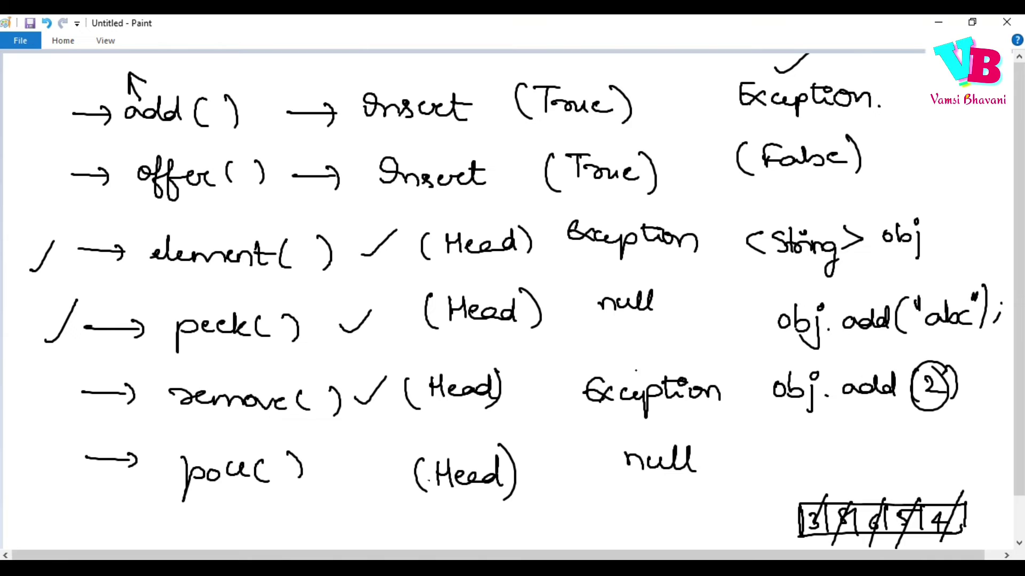
Step: Draw straight underlines under add(), element() and remove()
{"action": "left_click_drag", "start_coordinate": [123, 134], "coordinate": [182, 138]}
{"action": "left_click_drag", "start_coordinate": [153, 279], "coordinate": [266, 286]}
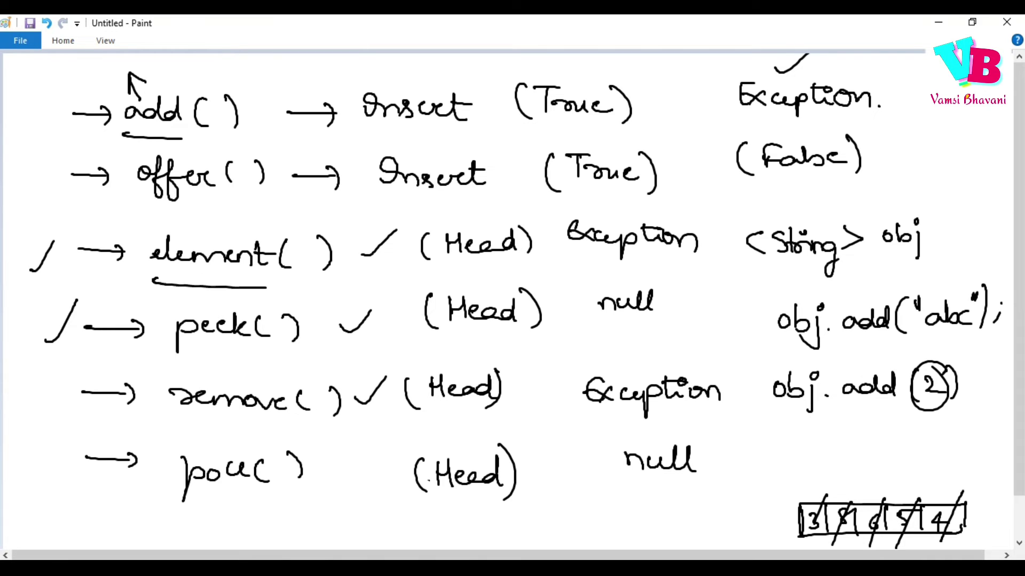
{"action": "left_click_drag", "start_coordinate": [174, 426], "coordinate": [292, 431]}
Step: Give offer(), peek() and poll() wavy underlines and tick the (False) note
{"action": "left_click_drag", "start_coordinate": [148, 203], "coordinate": [225, 210]}
{"action": "left_click_drag", "start_coordinate": [182, 357], "coordinate": [261, 362]}
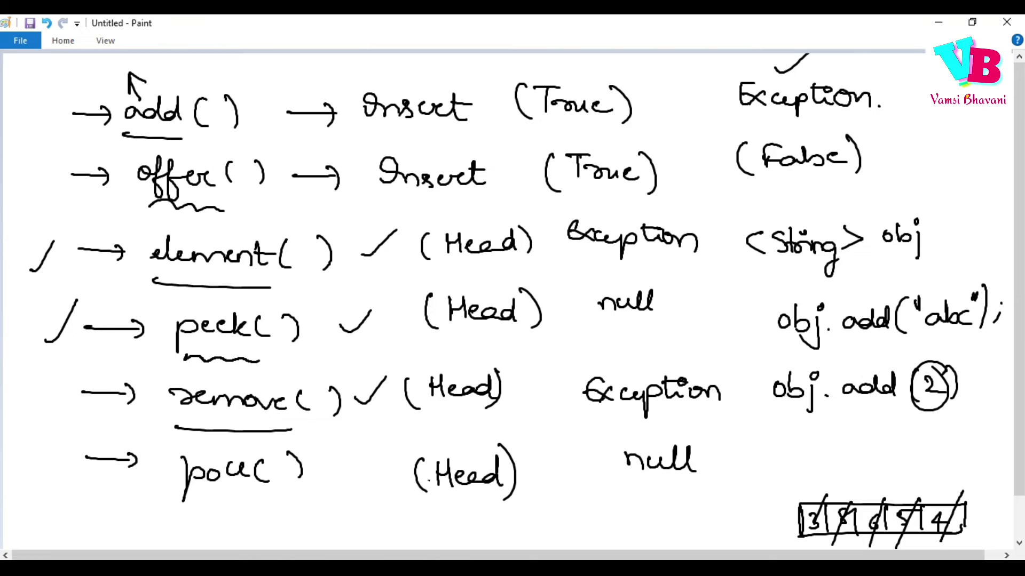
{"action": "left_click_drag", "start_coordinate": [194, 506], "coordinate": [260, 506]}
{"action": "left_click_drag", "start_coordinate": [879, 159], "coordinate": [915, 139]}
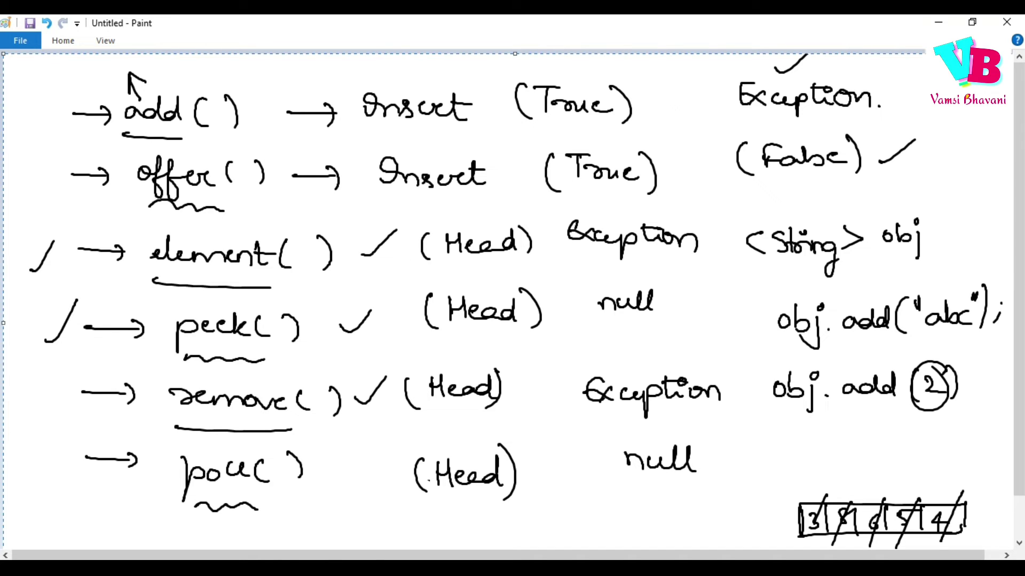
Step: Clear the whole canvas and pick a freehand brush from Brushes
{"action": "key", "text": "ctrl+a"}
{"action": "key", "text": "Delete"}
{"action": "left_click", "coordinate": [64, 40]}
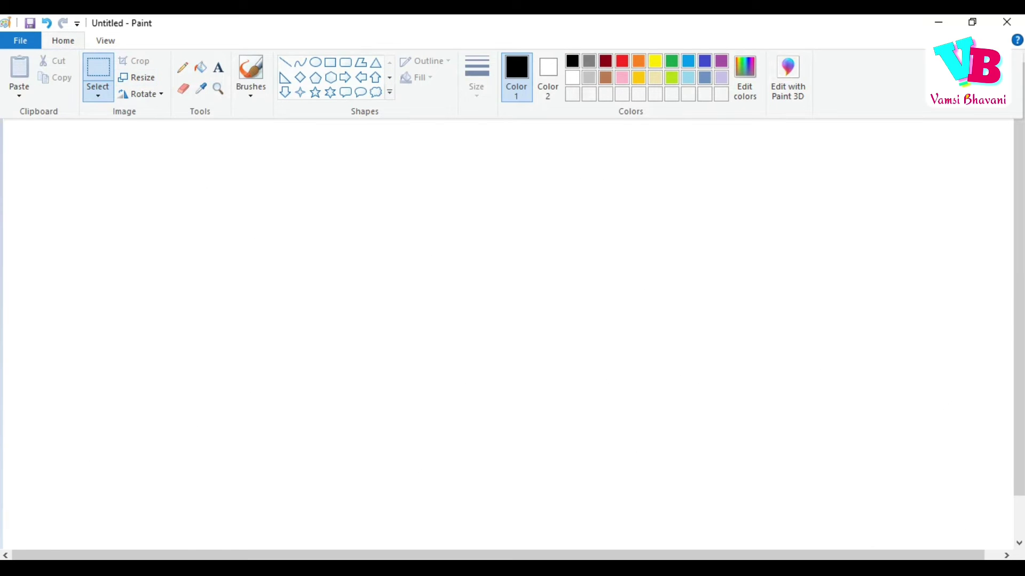
{"action": "left_click", "coordinate": [251, 88]}
{"action": "left_click", "coordinate": [250, 118]}
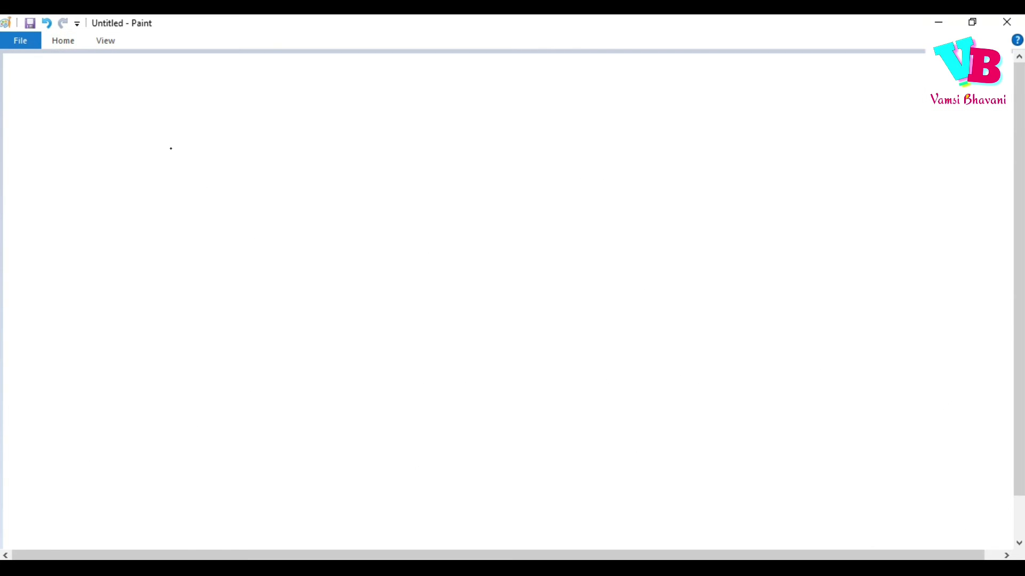
Step: Handwrite 'add, remove, head' across the top of the canvas
{"action": "mouse_move", "coordinate": [172, 145]}
{"action": "left_mouse_down"}
{"action": "mouse_move", "coordinate": [211, 157]}
{"action": "mouse_move", "coordinate": [227, 176]}
{"action": "mouse_move", "coordinate": [371, 157]}
{"action": "mouse_move", "coordinate": [380, 165]}
{"action": "left_mouse_up"}
{"action": "left_click_drag", "start_coordinate": [404, 178], "coordinate": [391, 192]}
{"action": "mouse_move", "coordinate": [458, 133]}
{"action": "left_mouse_down"}
{"action": "mouse_move", "coordinate": [471, 164]}
{"action": "mouse_move", "coordinate": [509, 163]}
{"action": "left_mouse_up"}
{"action": "left_click_drag", "start_coordinate": [522, 155], "coordinate": [525, 137]}
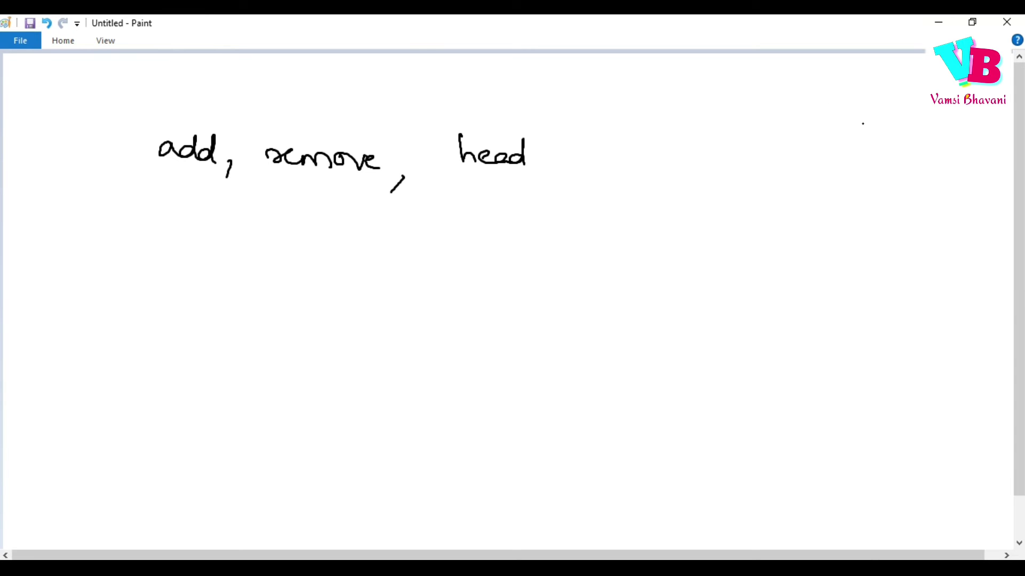
Step: Draw a long open box labelled 'Box office' with a small box beside it
{"action": "mouse_move", "coordinate": [759, 109]}
{"action": "left_mouse_down"}
{"action": "mouse_move", "coordinate": [759, 141]}
{"action": "mouse_move", "coordinate": [945, 105]}
{"action": "left_mouse_up"}
{"action": "left_click_drag", "start_coordinate": [759, 141], "coordinate": [961, 145]}
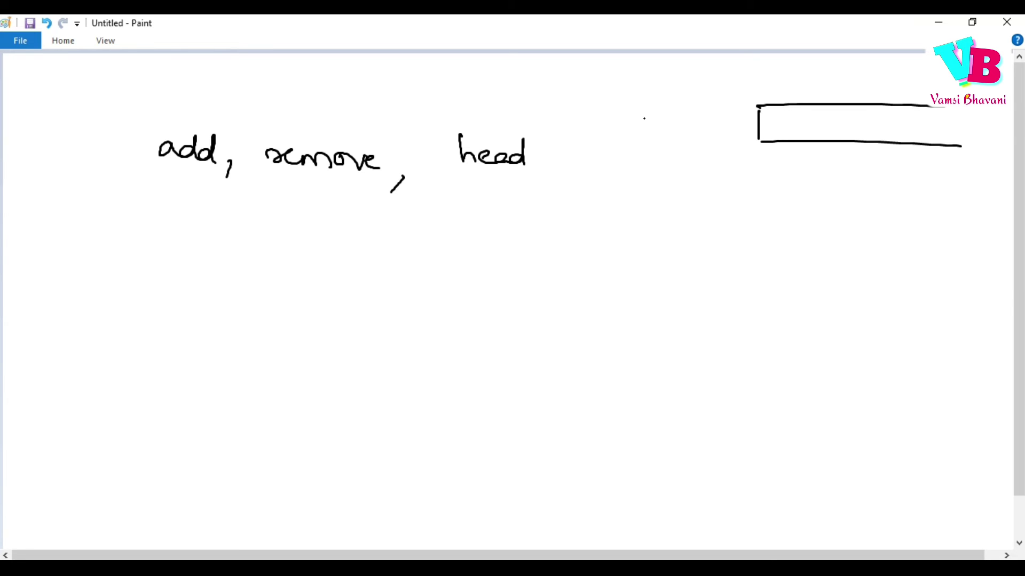
{"action": "mouse_move", "coordinate": [650, 114]}
{"action": "left_mouse_down"}
{"action": "mouse_move", "coordinate": [650, 128]}
{"action": "mouse_move", "coordinate": [671, 117]}
{"action": "mouse_move", "coordinate": [689, 128]}
{"action": "left_mouse_up"}
{"action": "mouse_move", "coordinate": [645, 154]}
{"action": "left_mouse_down"}
{"action": "mouse_move", "coordinate": [656, 165]}
{"action": "mouse_move", "coordinate": [715, 166]}
{"action": "left_mouse_up"}
{"action": "mouse_move", "coordinate": [712, 108]}
{"action": "left_mouse_down"}
{"action": "mouse_move", "coordinate": [711, 141]}
{"action": "mouse_move", "coordinate": [751, 140]}
{"action": "left_mouse_up"}
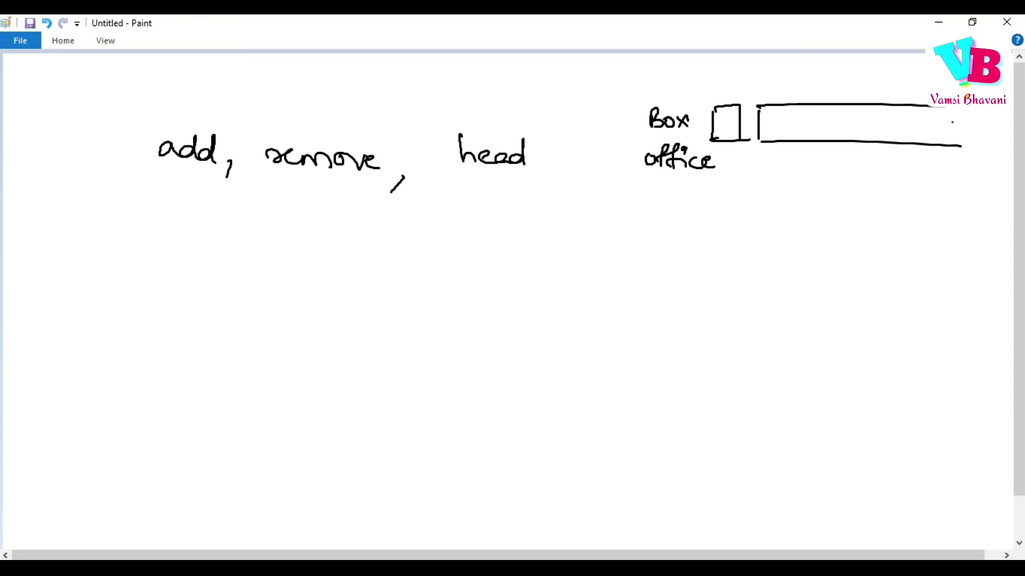
Step: Add arrows and a divider to the queue box, and underline remove
{"action": "mouse_move", "coordinate": [975, 124]}
{"action": "left_mouse_down"}
{"action": "mouse_move", "coordinate": [912, 112]}
{"action": "mouse_move", "coordinate": [926, 127]}
{"action": "left_mouse_up"}
{"action": "mouse_move", "coordinate": [749, 128]}
{"action": "left_mouse_down"}
{"action": "mouse_move", "coordinate": [743, 164]}
{"action": "mouse_move", "coordinate": [809, 199]}
{"action": "left_mouse_up"}
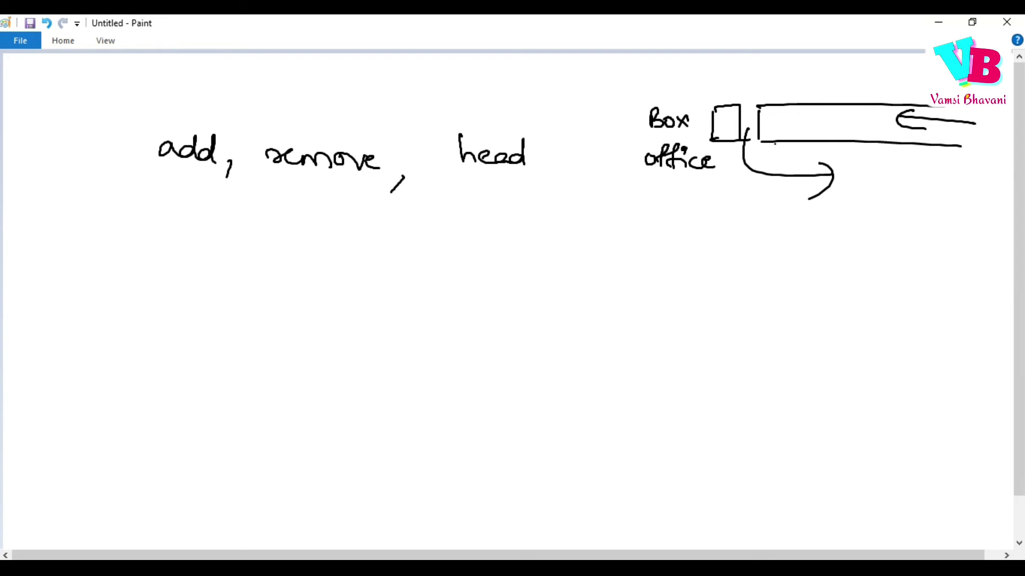
{"action": "left_click_drag", "start_coordinate": [791, 104], "coordinate": [792, 137]}
{"action": "mouse_move", "coordinate": [845, 134]}
{"action": "left_mouse_down"}
{"action": "mouse_move", "coordinate": [852, 81]}
{"action": "mouse_move", "coordinate": [865, 128]}
{"action": "mouse_move", "coordinate": [881, 115]}
{"action": "left_mouse_up"}
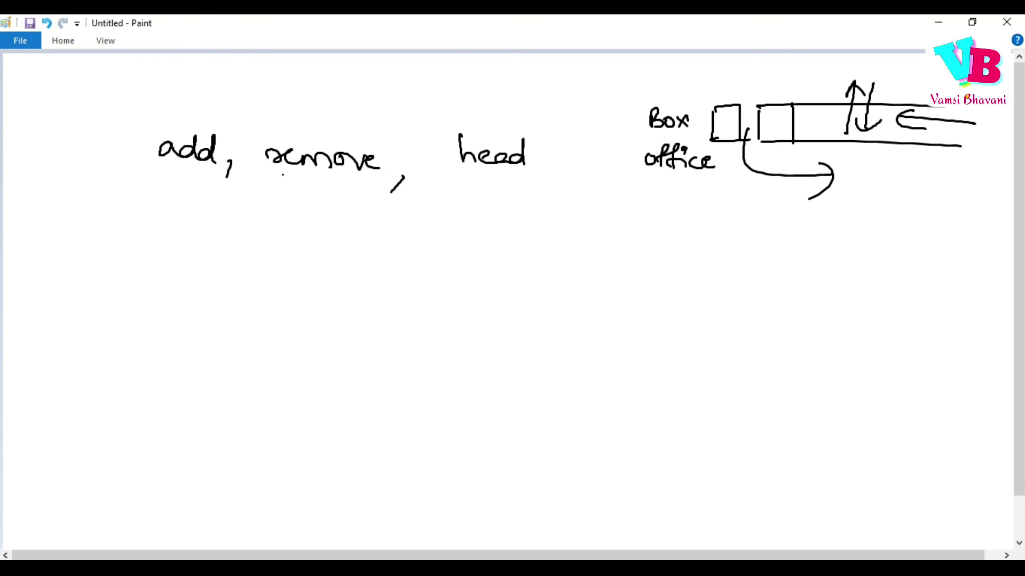
{"action": "left_click_drag", "start_coordinate": [217, 191], "coordinate": [409, 200]}
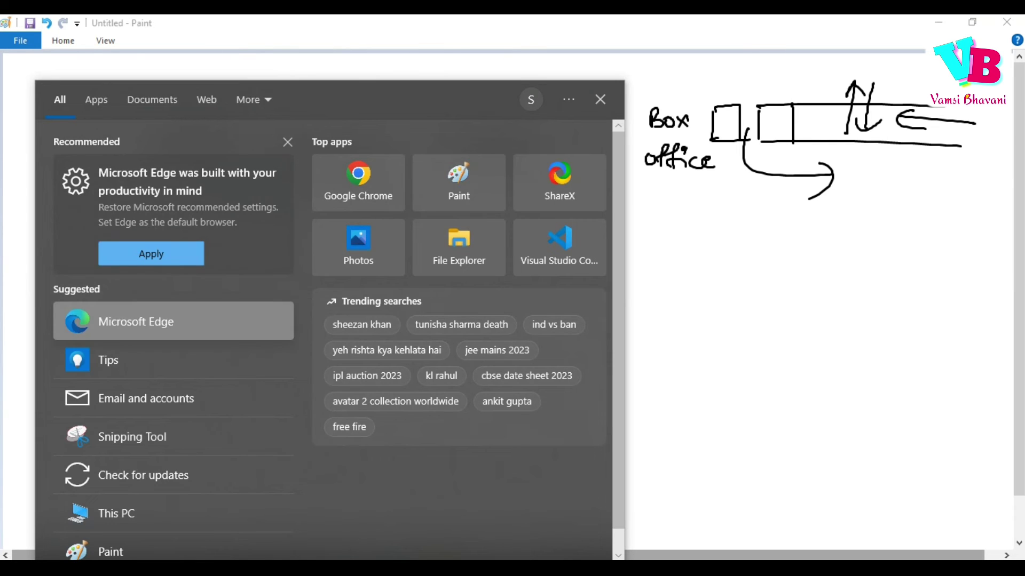
{"action": "type", "text": "v"}
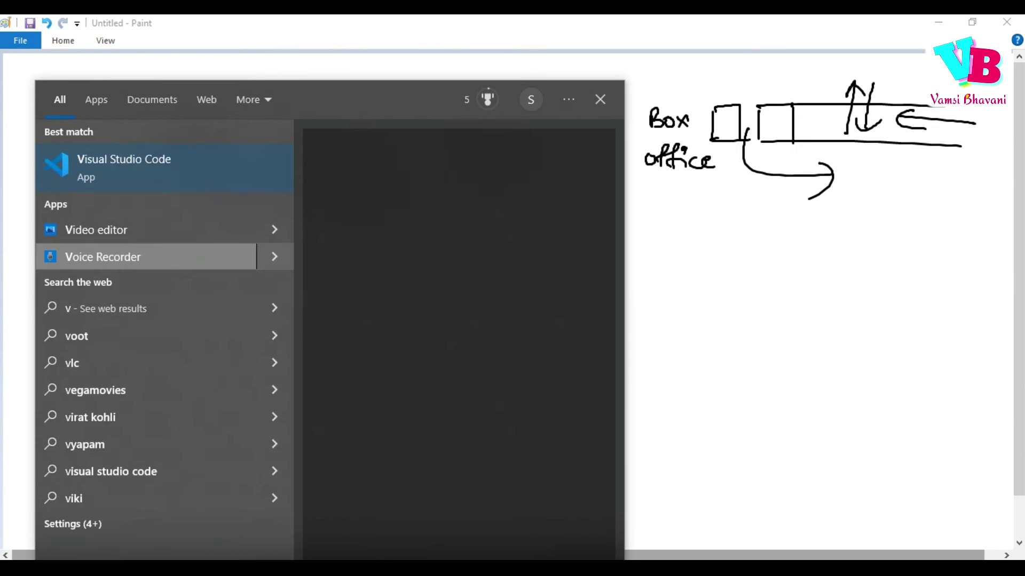
{"action": "type", "text": "s"}
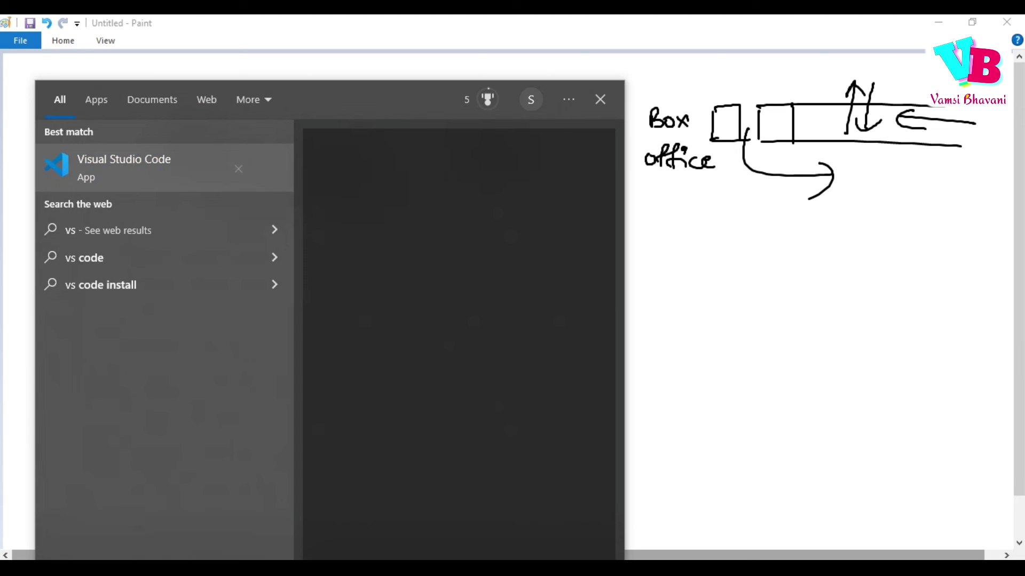
Step: Launch the Visual Studio Code best match from the 'vs' search
{"action": "key", "text": "Return"}
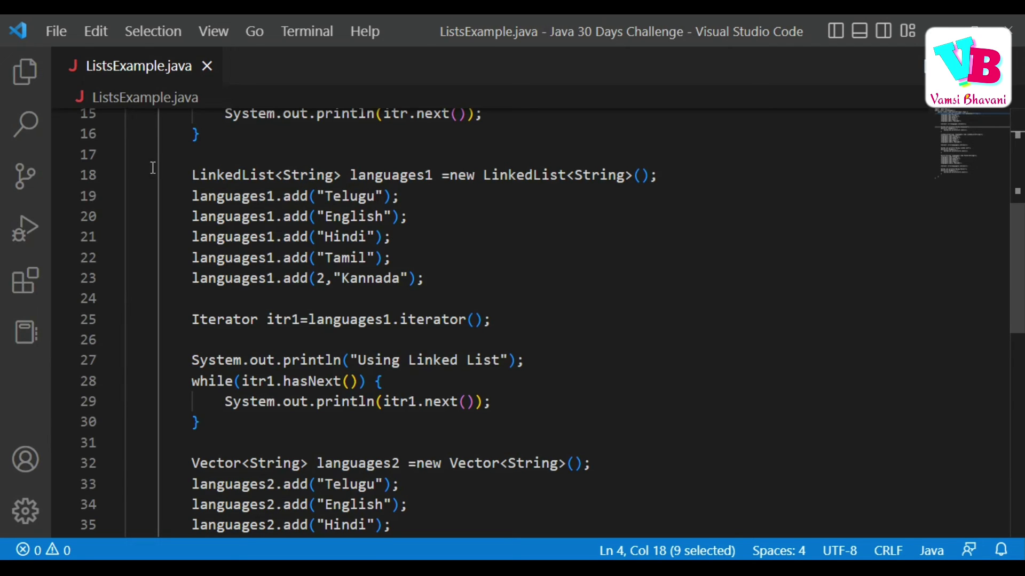
Step: Undo a trial 'Pri' edit of LinkedList on line 18, then create an untitled file
{"action": "double_click", "coordinate": [231, 174]}
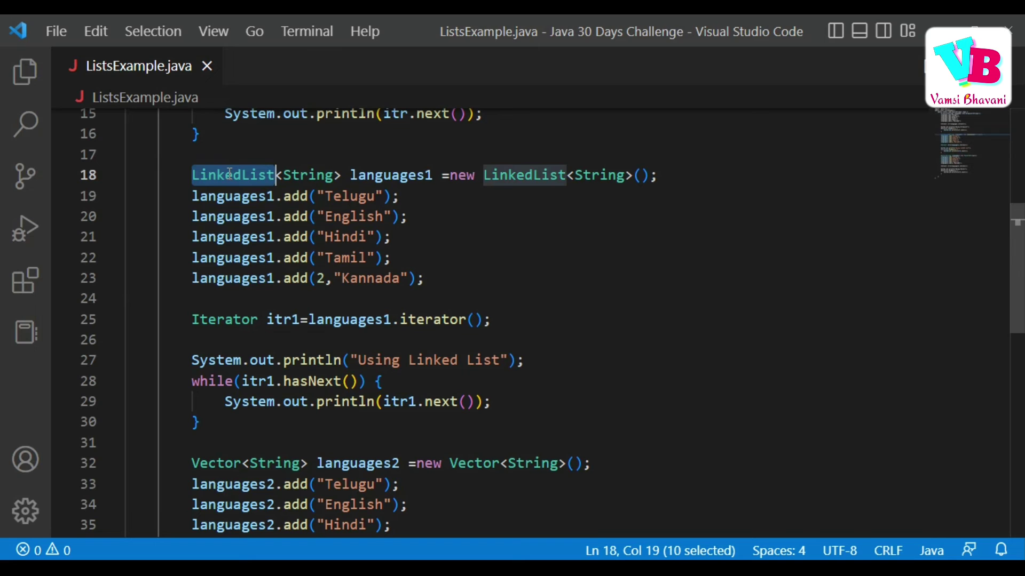
{"action": "type", "text": "P"}
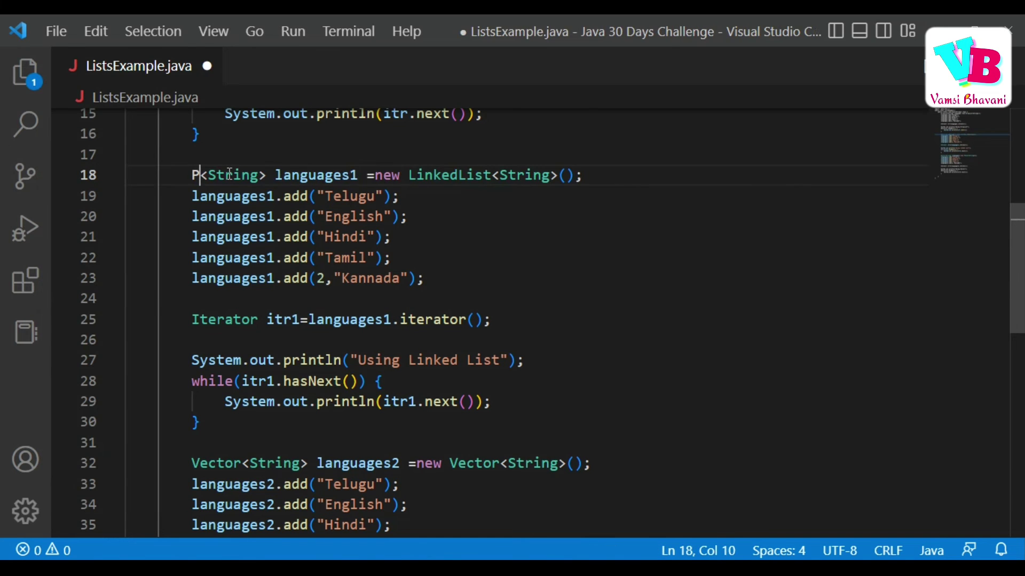
{"action": "type", "text": "r"}
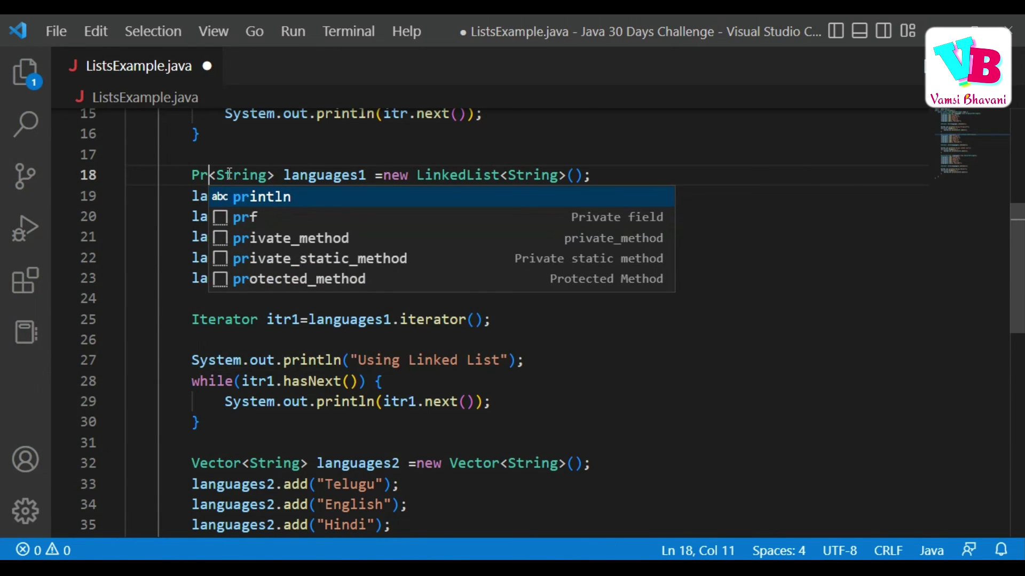
{"action": "type", "text": "io"}
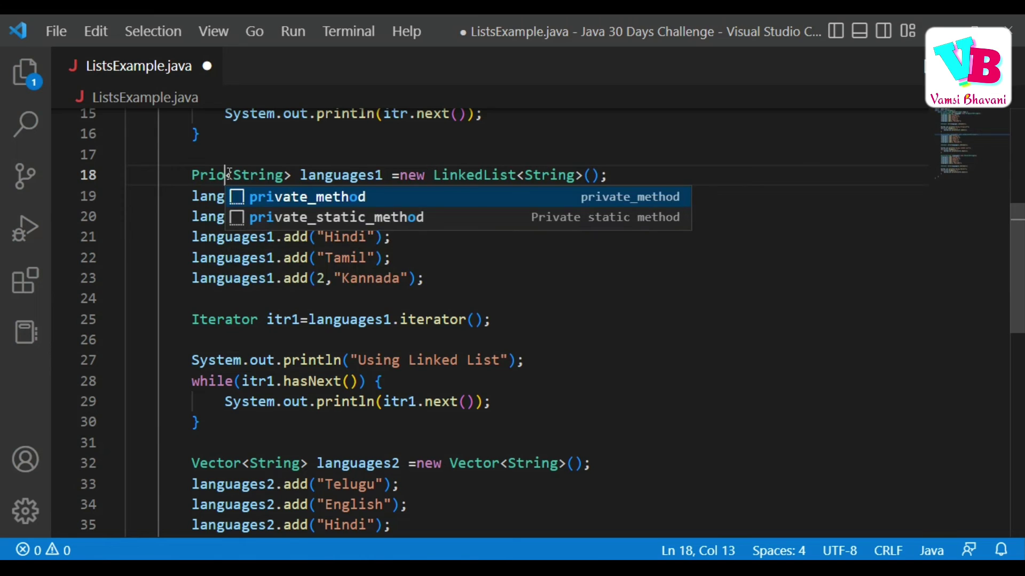
{"action": "key", "text": "BackSpace"}
{"action": "key", "text": "BackSpace"}
{"action": "key", "text": "BackSpace"}
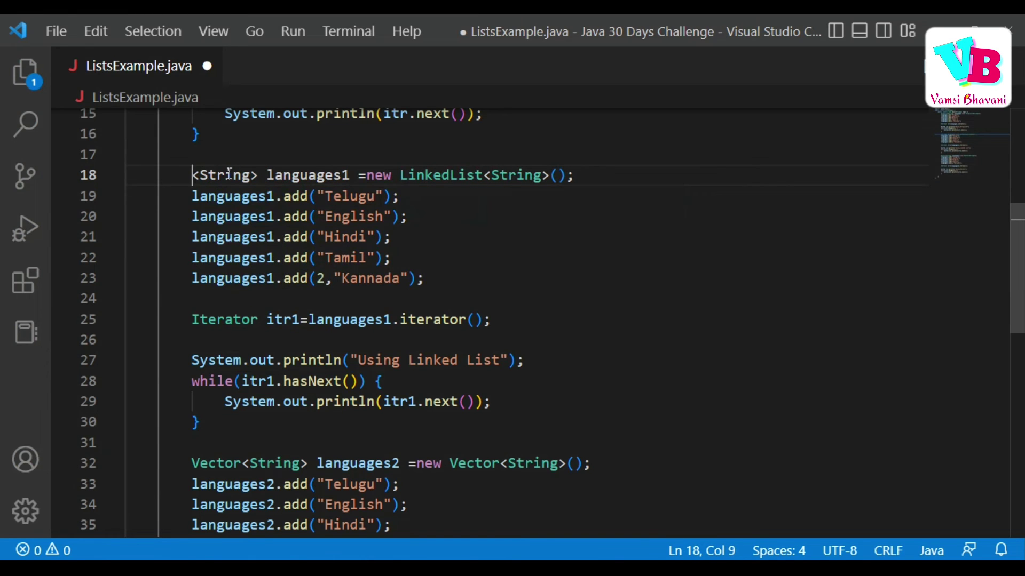
{"action": "key", "text": "ctrl+z"}
{"action": "key", "text": "ctrl+z"}
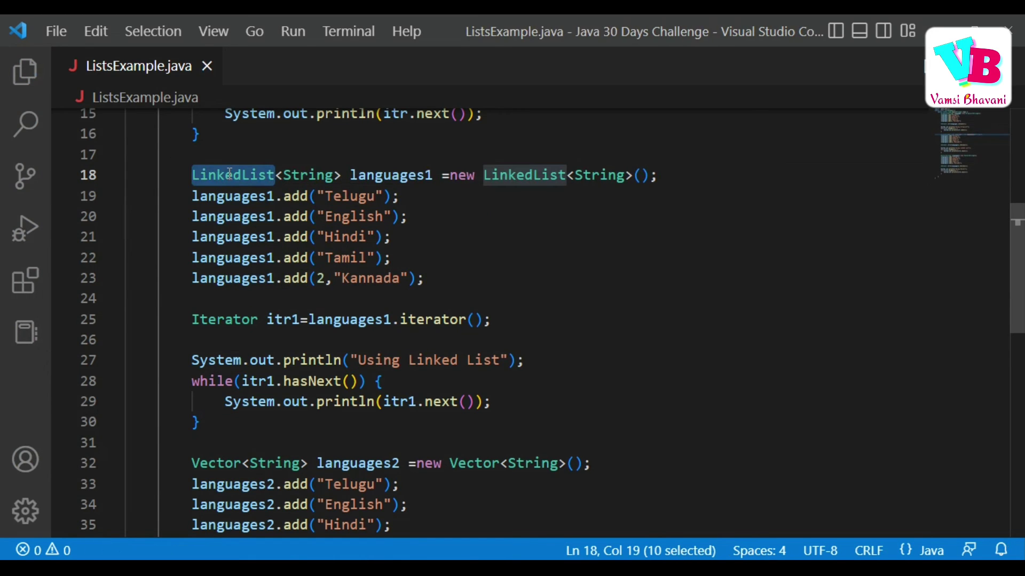
{"action": "left_click", "coordinate": [737, 208]}
{"action": "scroll", "coordinate": [737, 208], "scroll_direction": "up", "scroll_amount": 4}
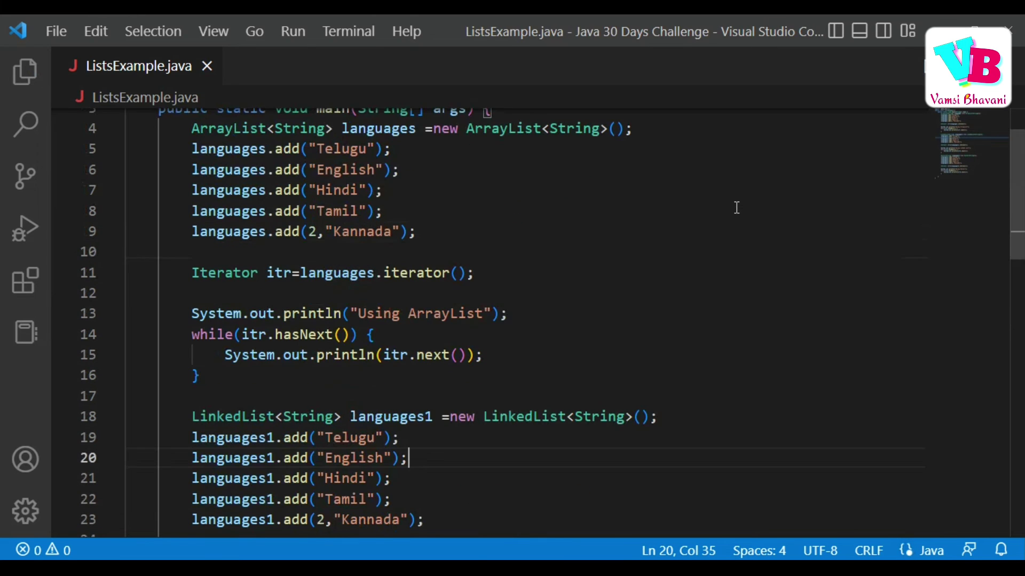
{"action": "key", "text": "ctrl+n"}
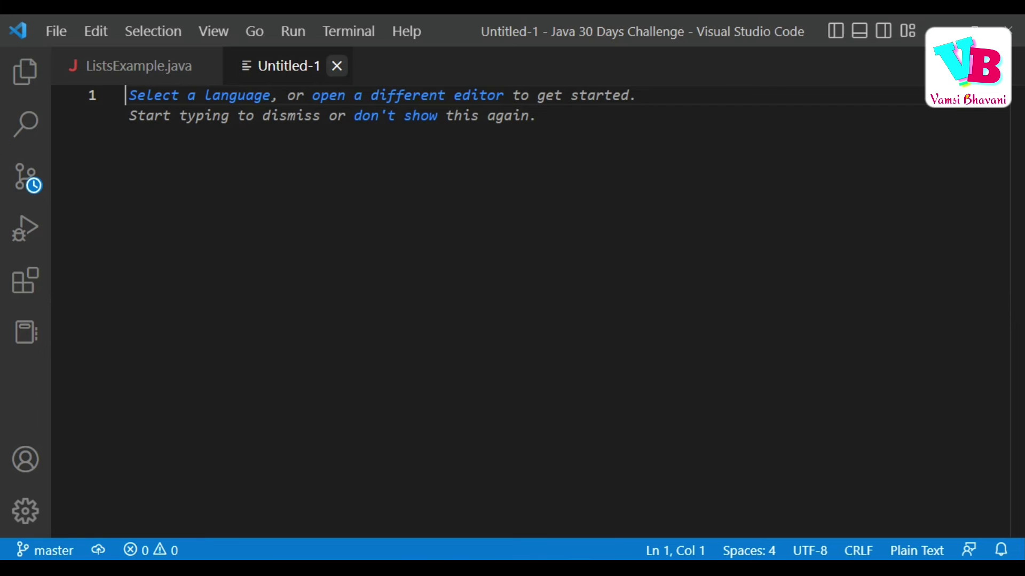
Step: Close Untitled-1 and add QueuesExample.java to the project from the Explorer
{"action": "key", "text": "ctrl+w"}
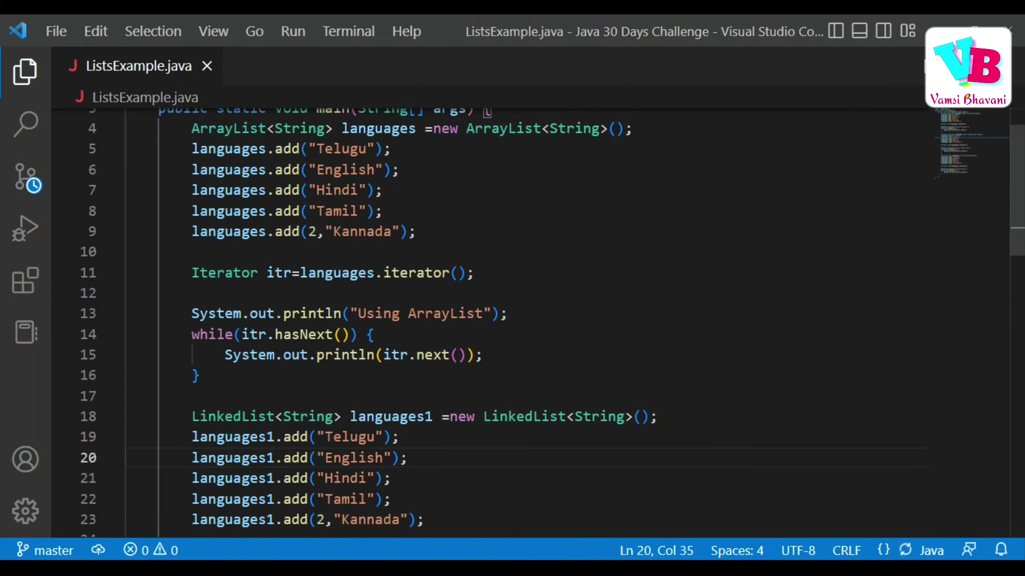
{"action": "key", "text": "ctrl+b"}
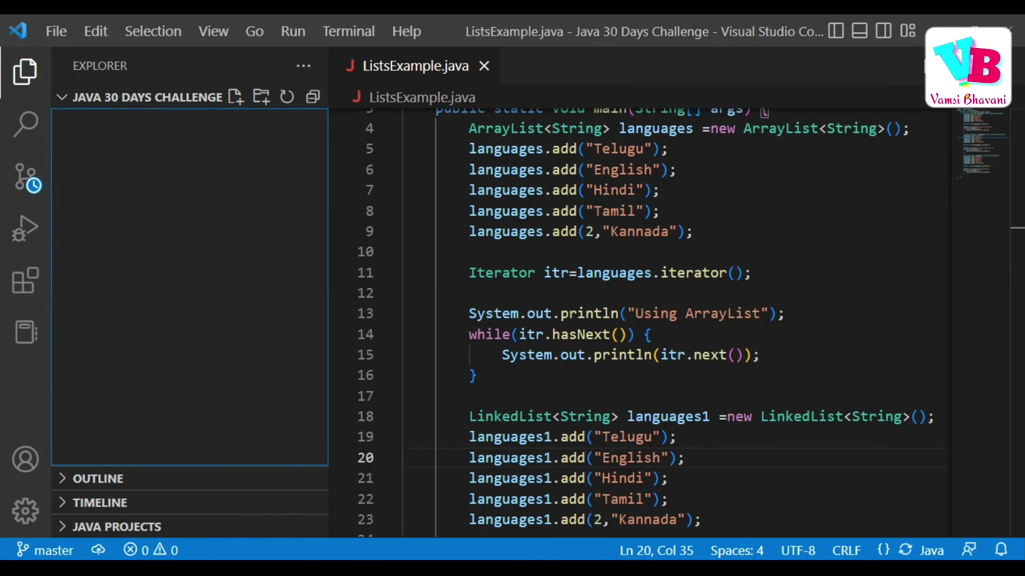
{"action": "left_click", "coordinate": [236, 97]}
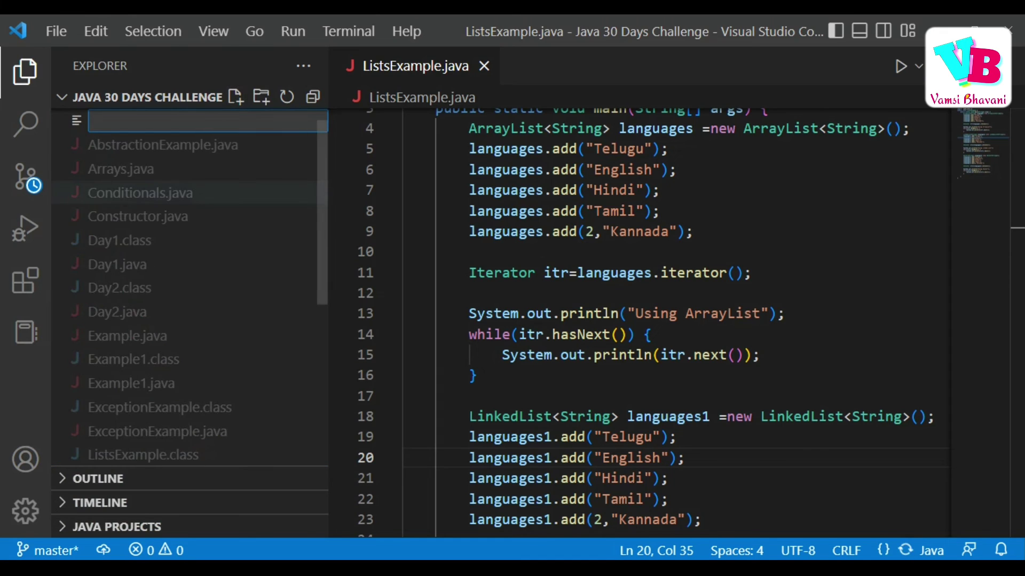
{"action": "type", "text": "Q"}
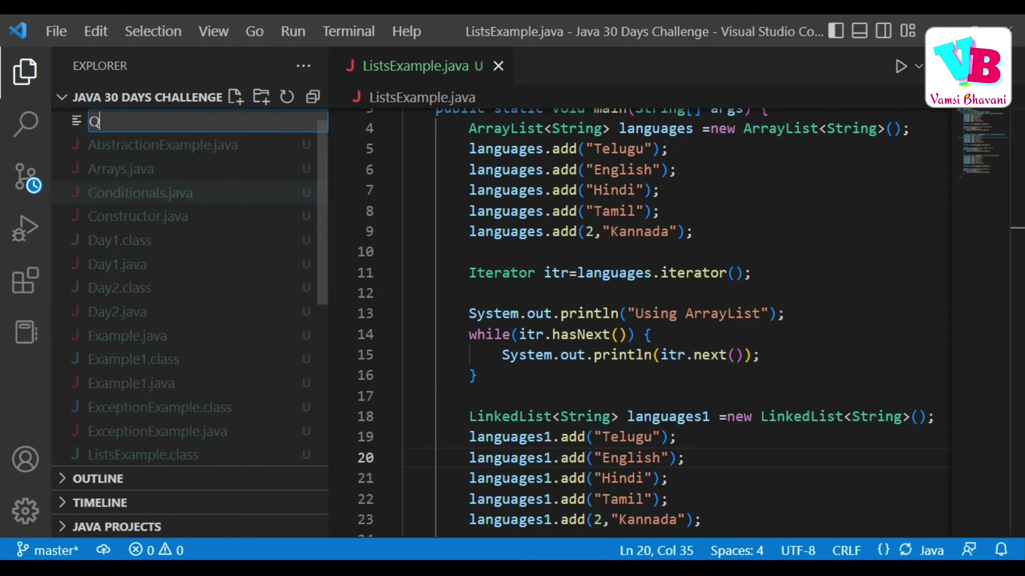
{"action": "type", "text": "ueues"}
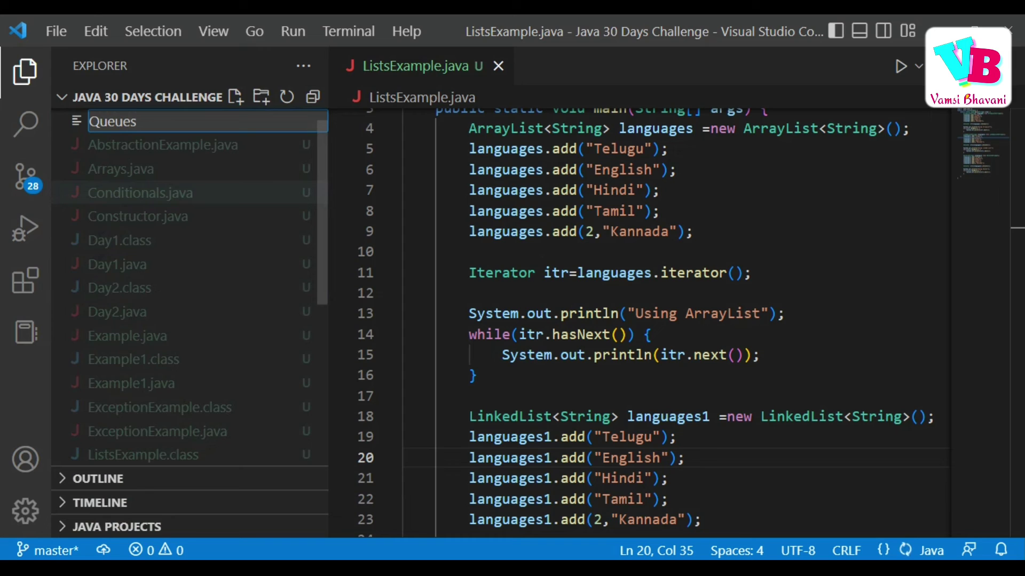
{"action": "type", "text": "Exampl"}
{"action": "type", "text": "e.j"}
{"action": "type", "text": "ava"}
{"action": "key", "text": "Return"}
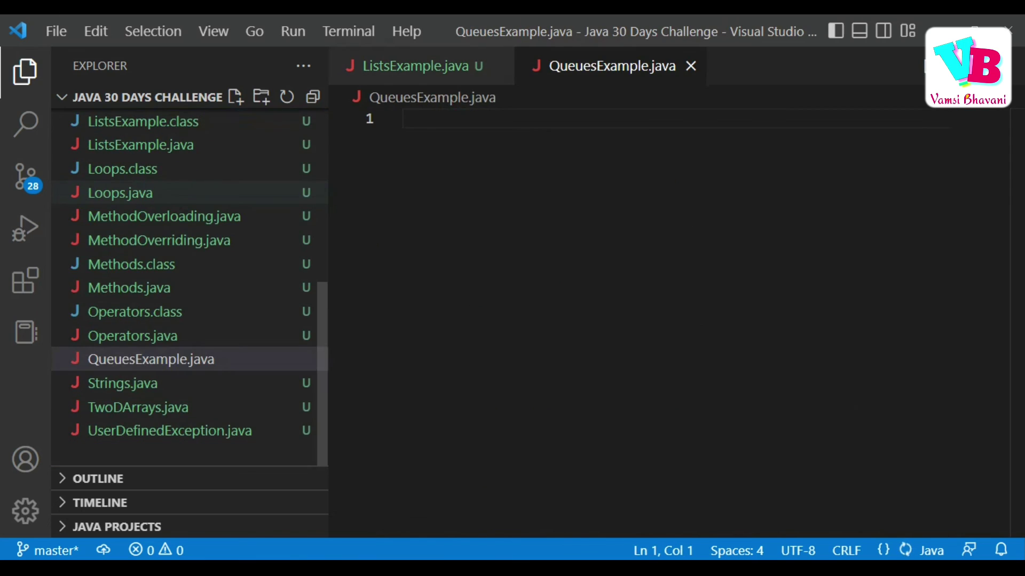
Step: Add import java.util.*; on a new line above the QueuesExample class
{"action": "left_click", "coordinate": [470, 142]}
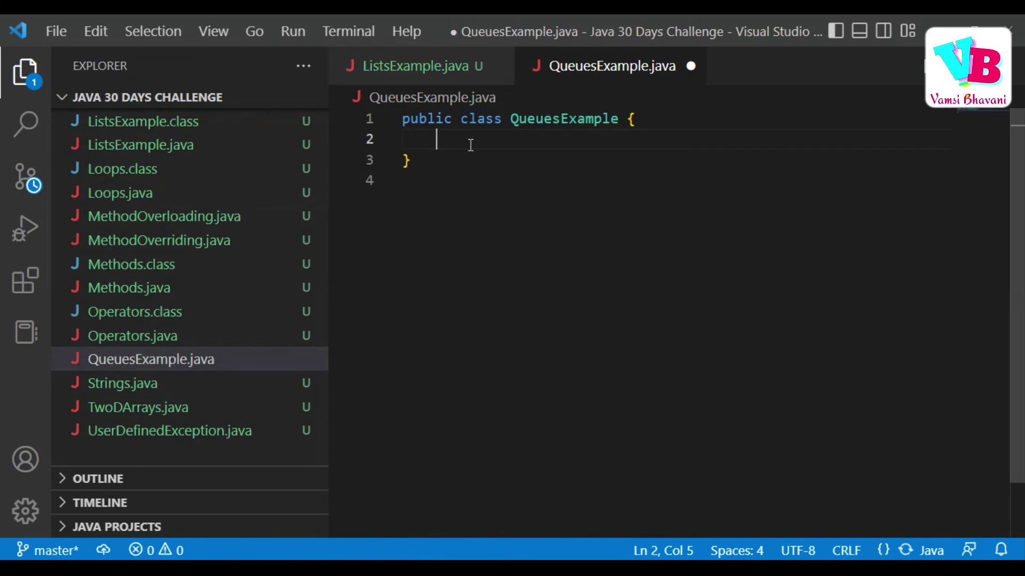
{"action": "left_click", "coordinate": [403, 118]}
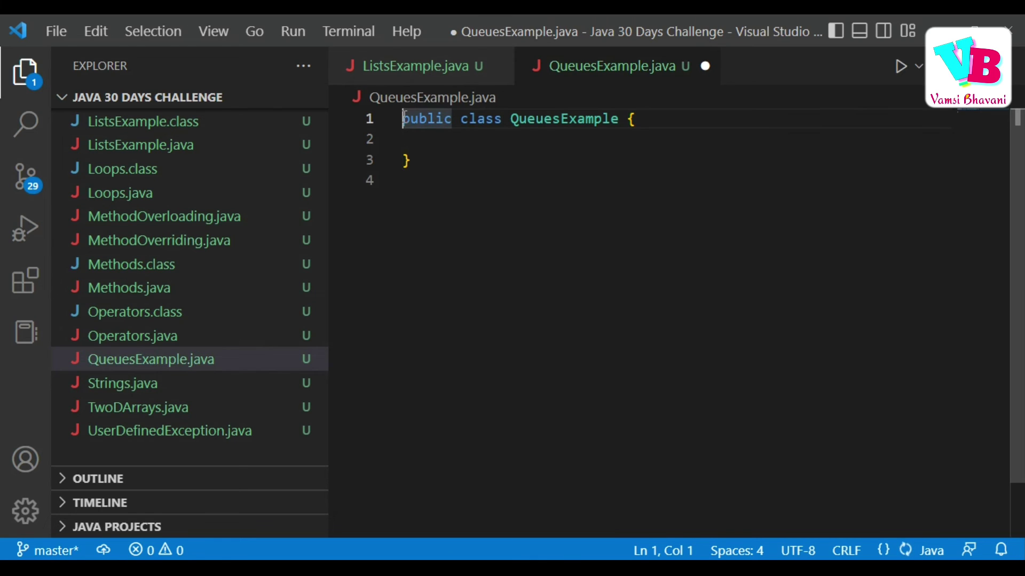
{"action": "key", "text": "Return"}
{"action": "key", "text": "Up"}
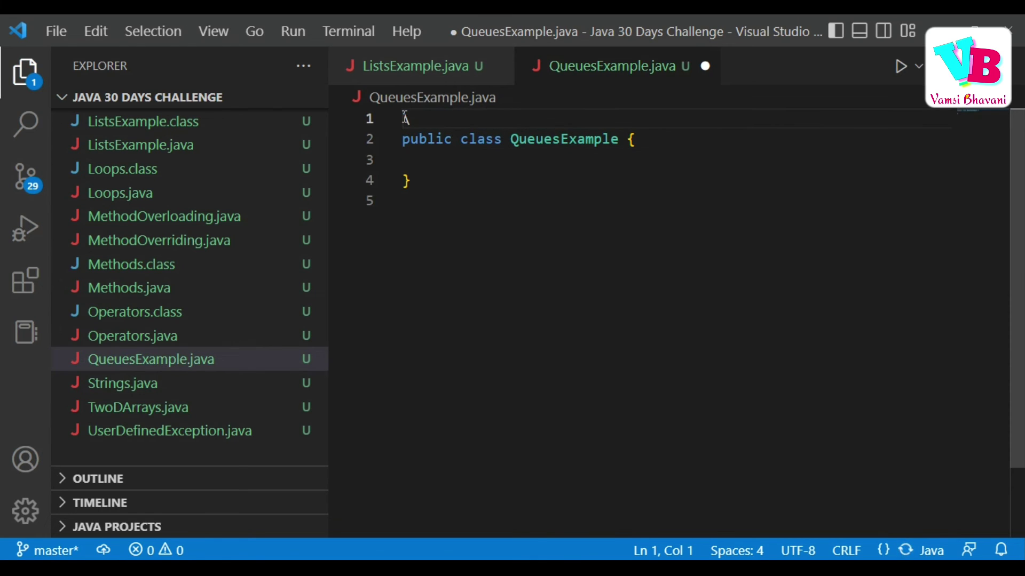
{"action": "type", "text": "import"}
{"action": "type", "text": " ja"}
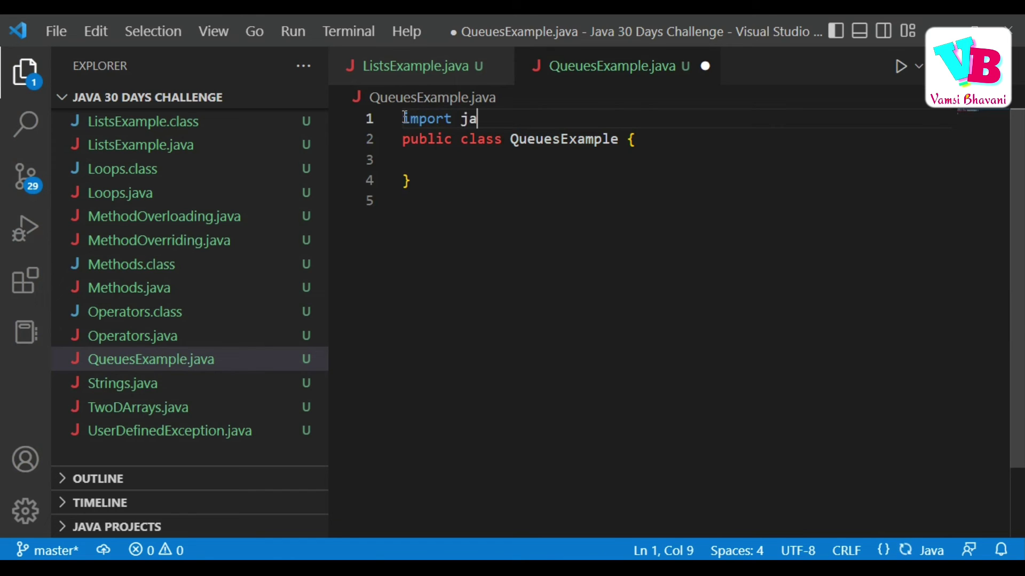
{"action": "type", "text": "va.util"}
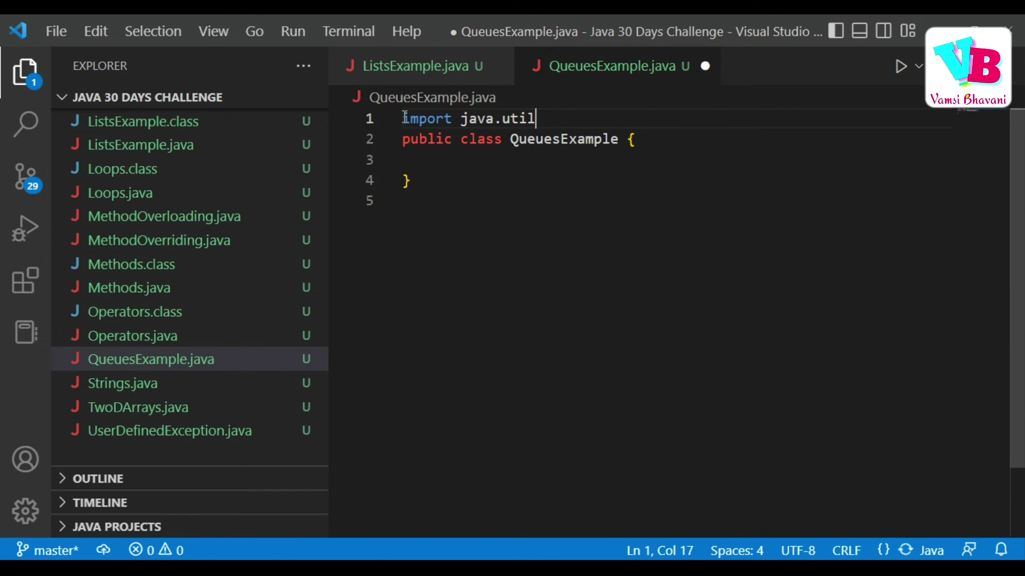
{"action": "type", "text": ".*'"}
{"action": "key", "text": "BackSpace"}
{"action": "type", "text": ";"}
Step: Expand psvm into main and declare PriorityQueue<String> obj = new PriorityQueue<String>();
{"action": "key", "text": "Down"}
{"action": "key", "text": "Down"}
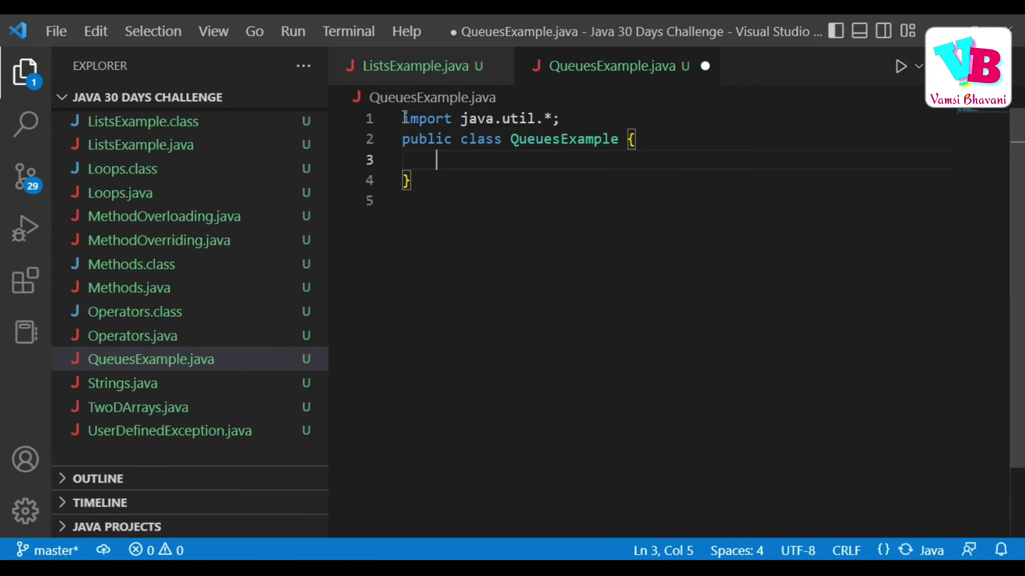
{"action": "type", "text": "psvm"}
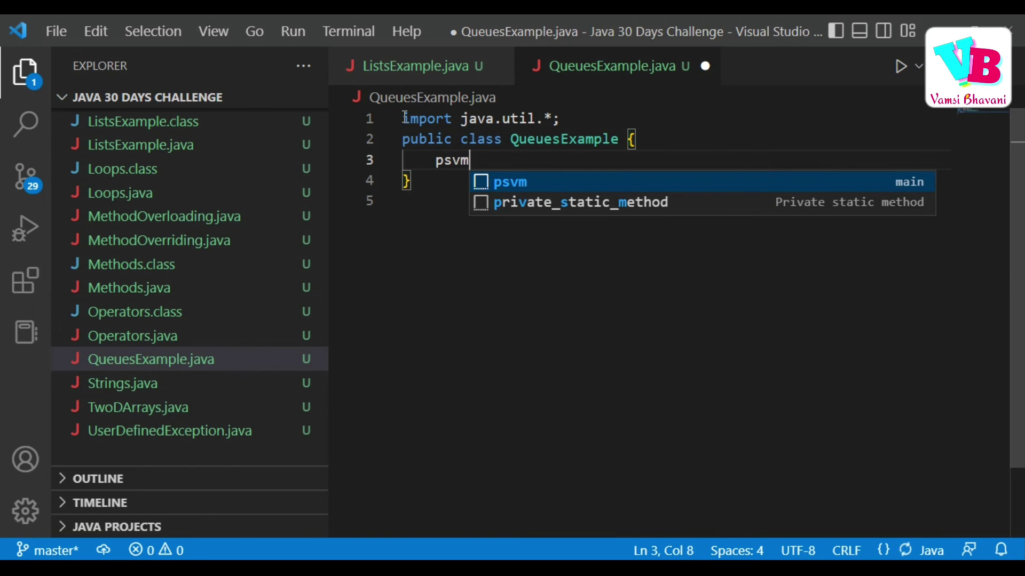
{"action": "key", "text": "Return"}
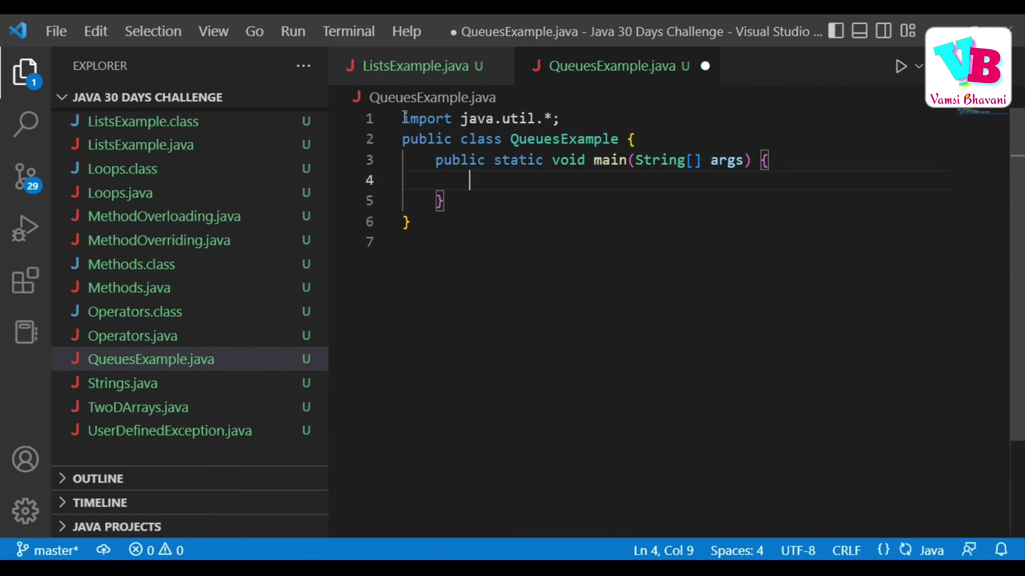
{"action": "type", "text": "Pr"}
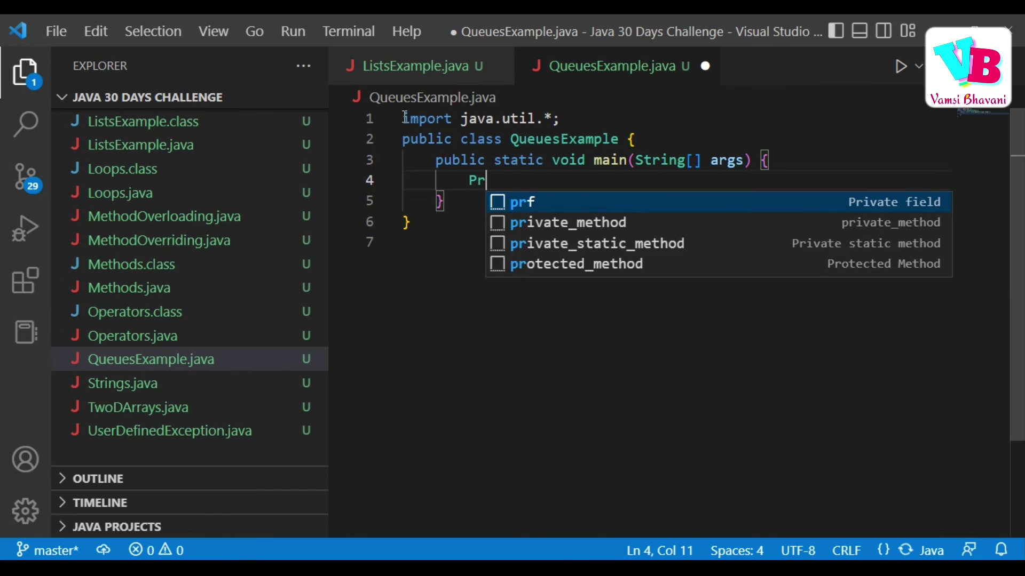
{"action": "type", "text": "i"}
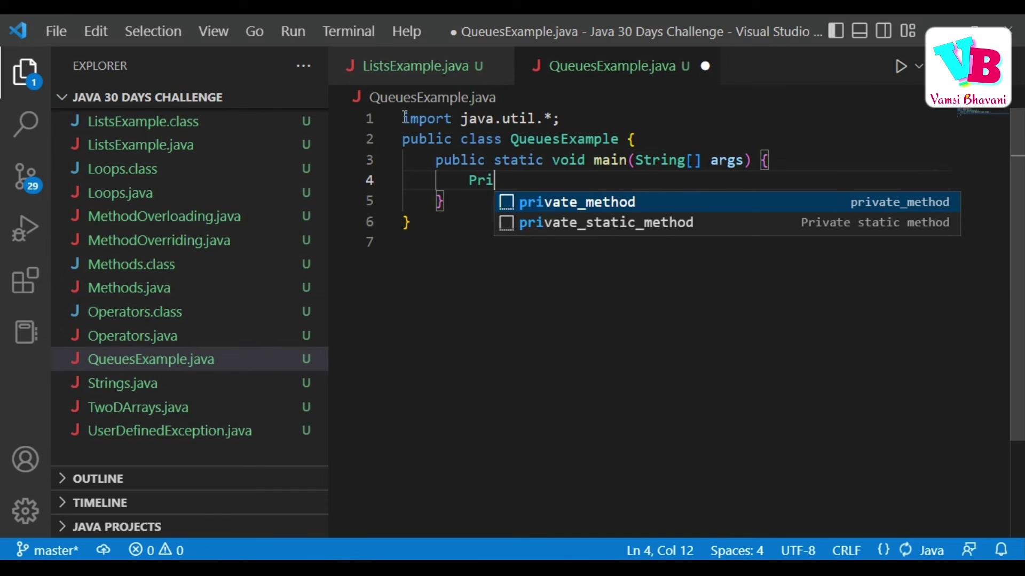
{"action": "type", "text": "ority"}
{"action": "type", "text": "Queue"}
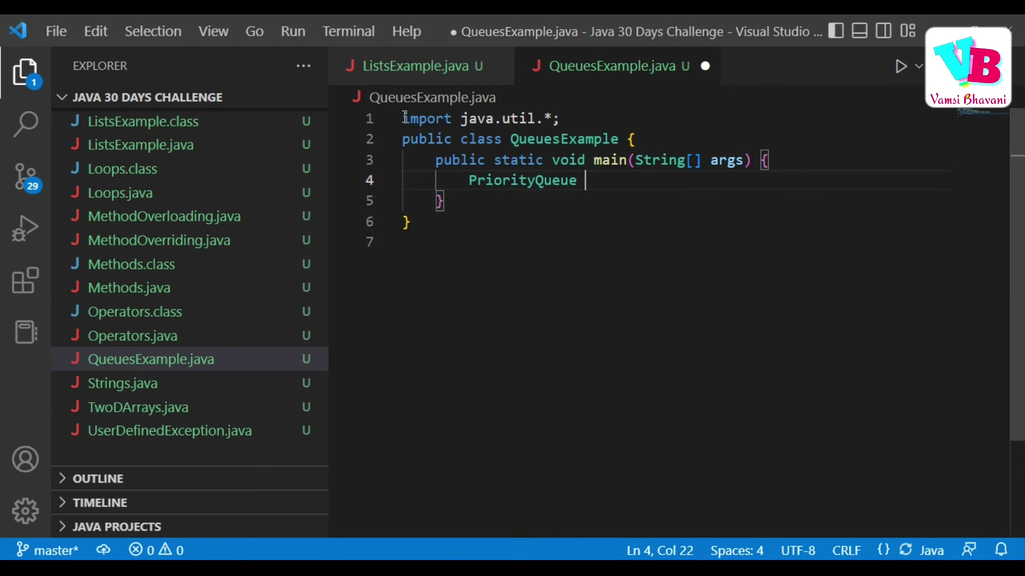
{"action": "key", "text": "BackSpace"}
{"action": "type", "text": "<>"}
{"action": "type", "text": "Strin"}
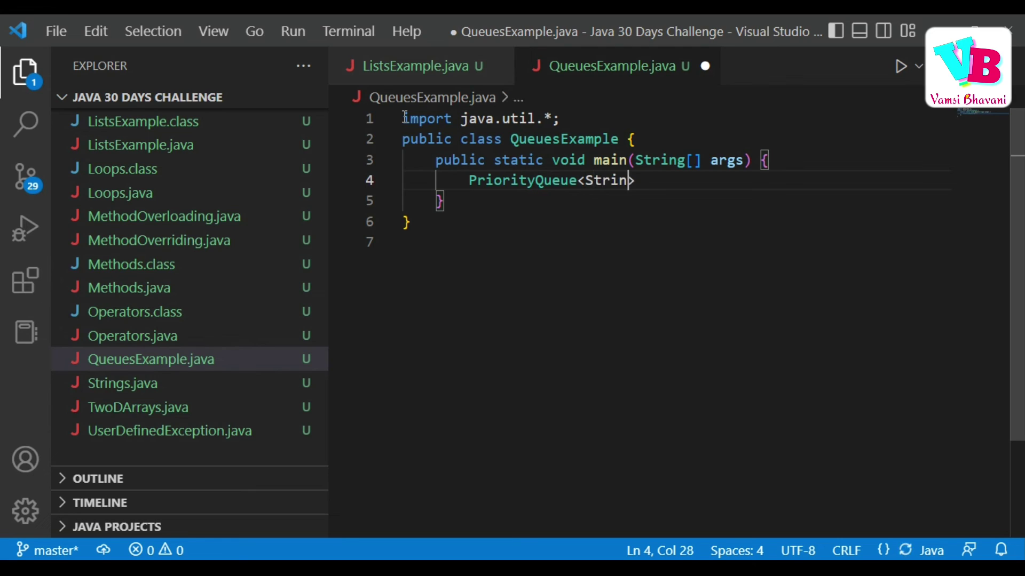
{"action": "type", "text": "g"}
{"action": "key", "text": "Right"}
{"action": "type", "text": "o"}
{"action": "type", "text": "bj "}
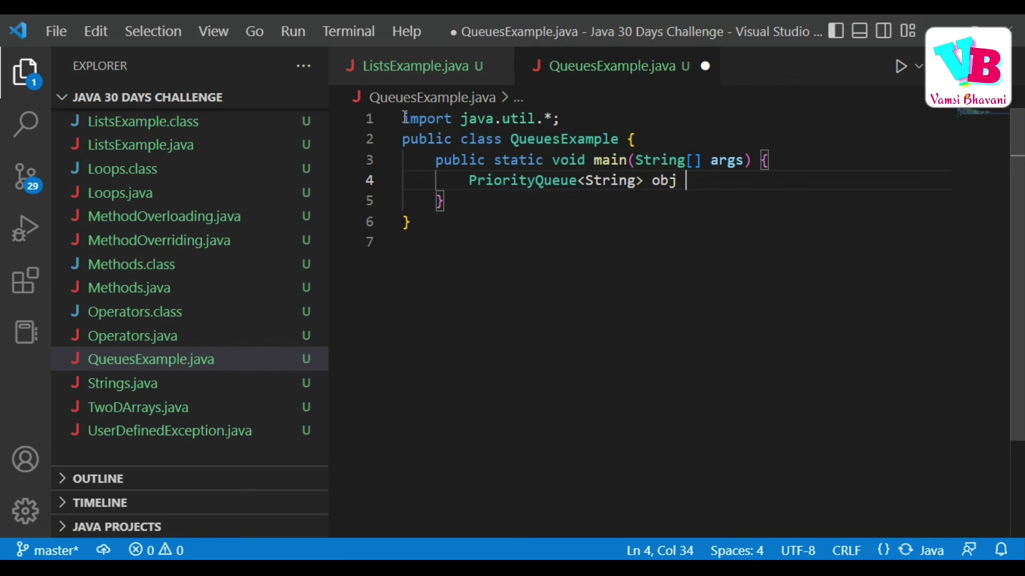
{"action": "type", "text": "= new "}
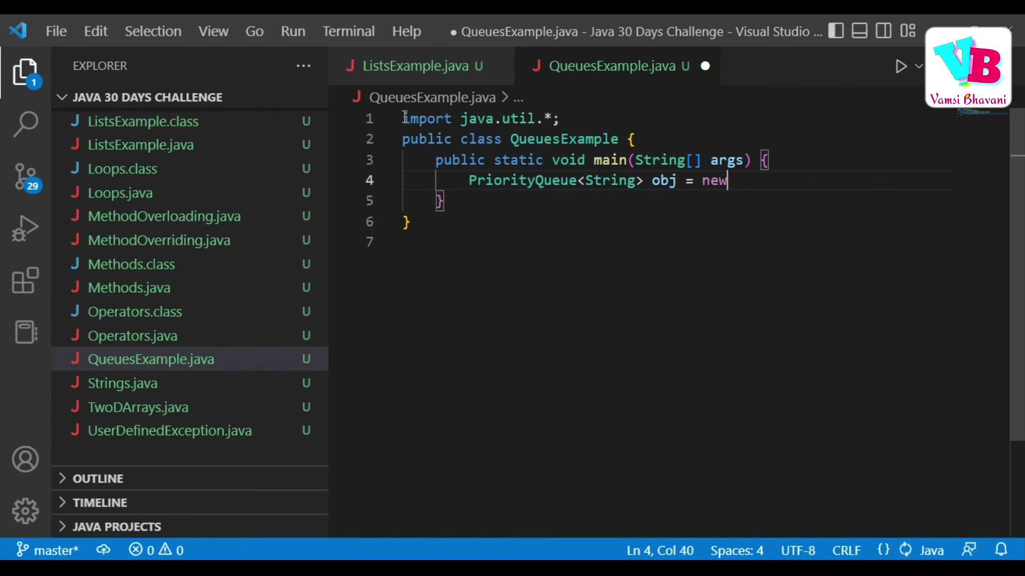
{"action": "type", "text": "Pri"}
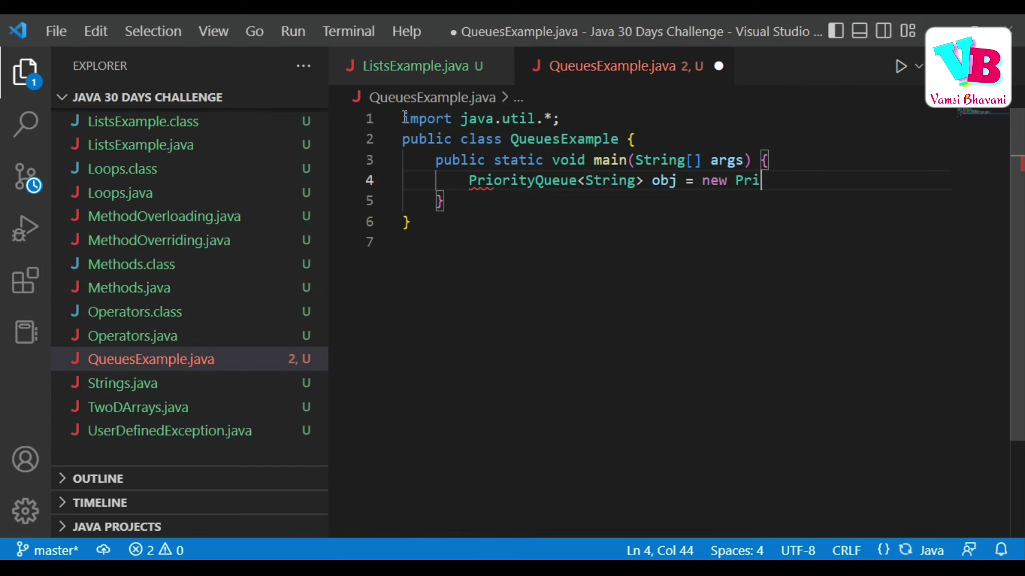
{"action": "type", "text": "orityQ"}
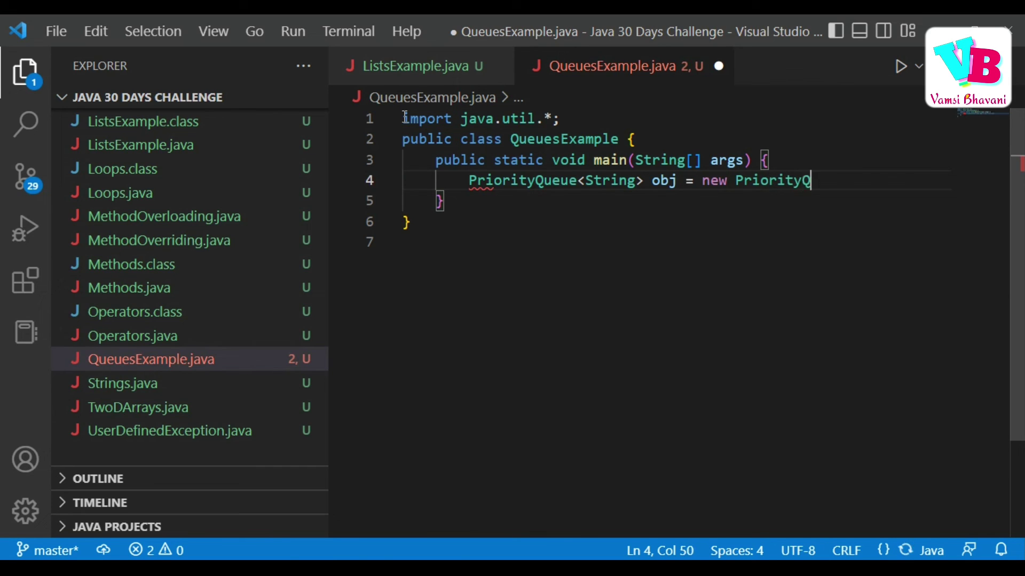
{"action": "type", "text": "ueue"}
{"action": "type", "text": "<>"}
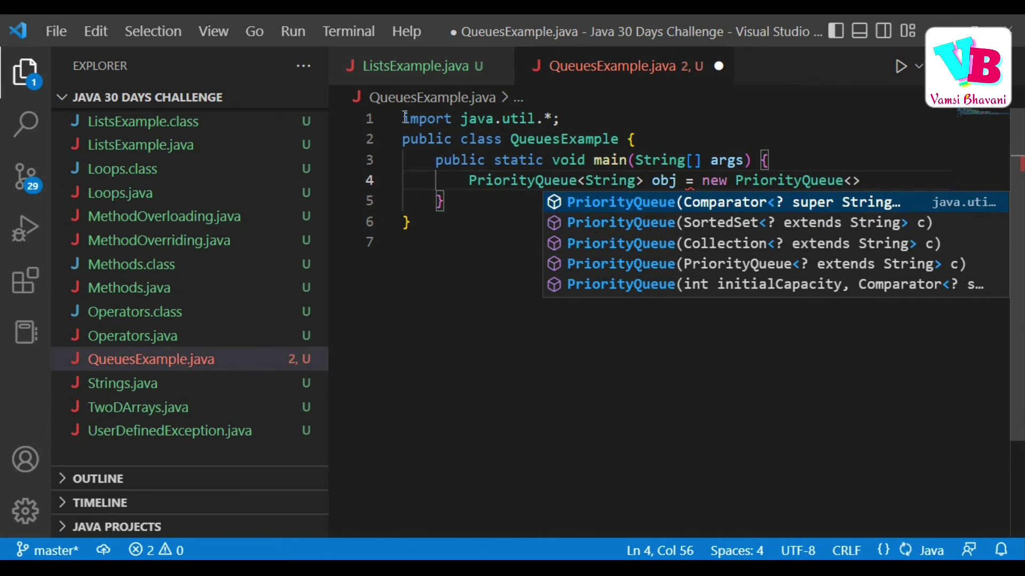
{"action": "type", "text": "S"}
{"action": "key", "text": "BackSpace"}
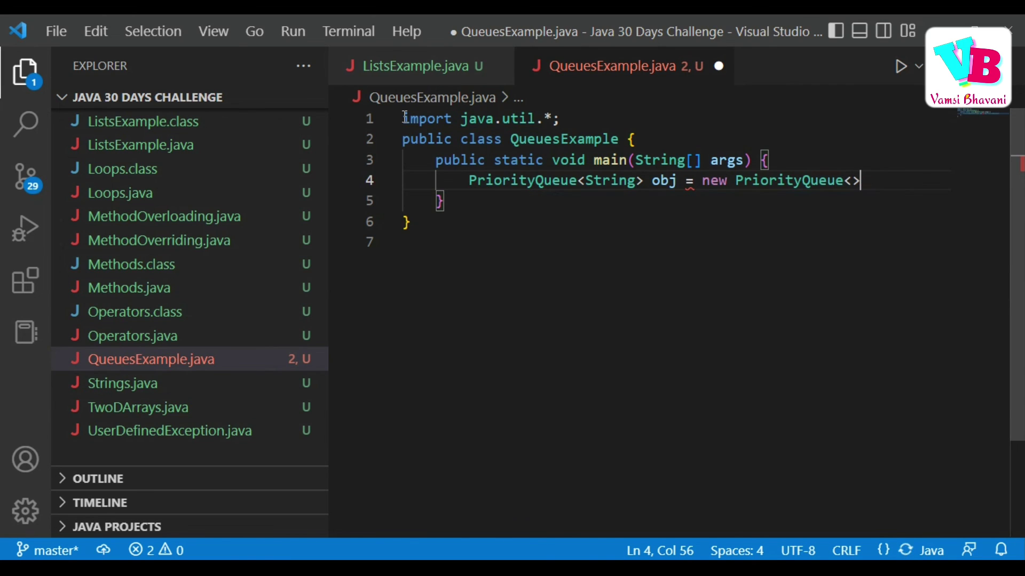
{"action": "type", "text": ";"}
{"action": "key", "text": "Left"}
{"action": "key", "text": "Left"}
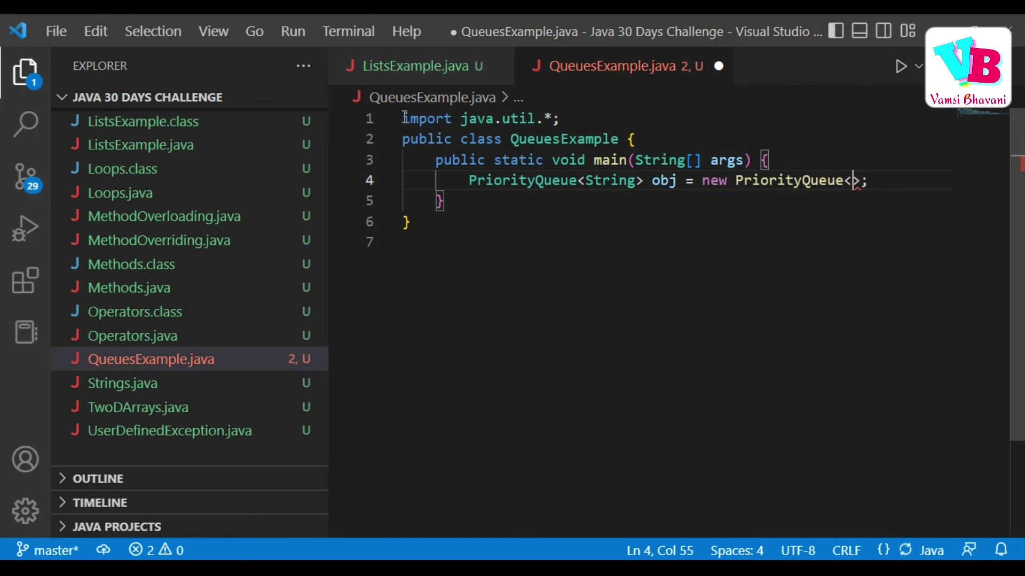
{"action": "type", "text": "Str"}
{"action": "type", "text": "ing"}
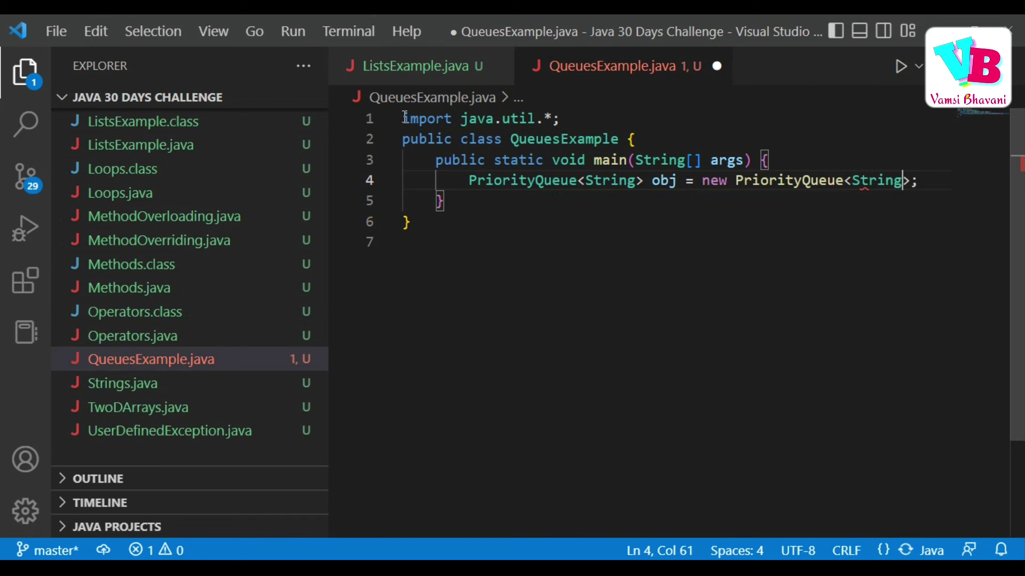
{"action": "key", "text": "Right"}
{"action": "type", "text": "("}
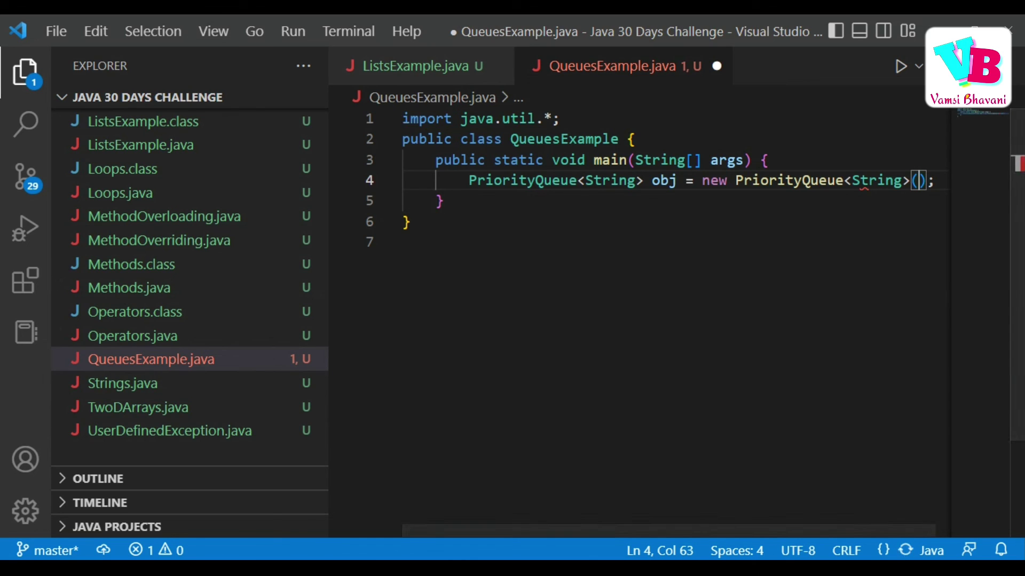
Step: Glance at ListsExample.java's ArrayList line, then return to the end of QueuesExample.java's line 4
{"action": "left_click", "coordinate": [416, 67]}
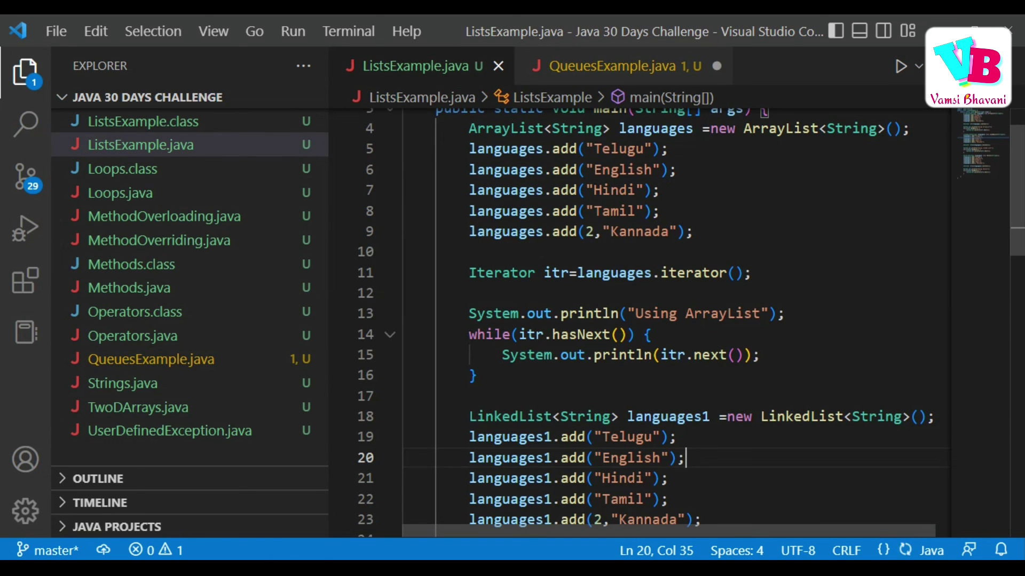
{"action": "left_click", "coordinate": [510, 130]}
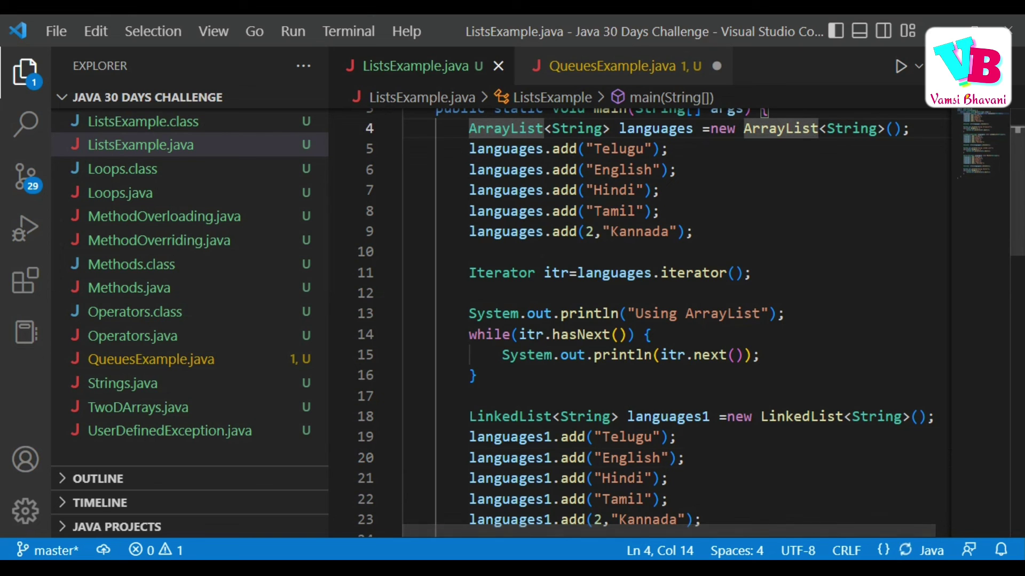
{"action": "key", "text": "ctrl+Tab"}
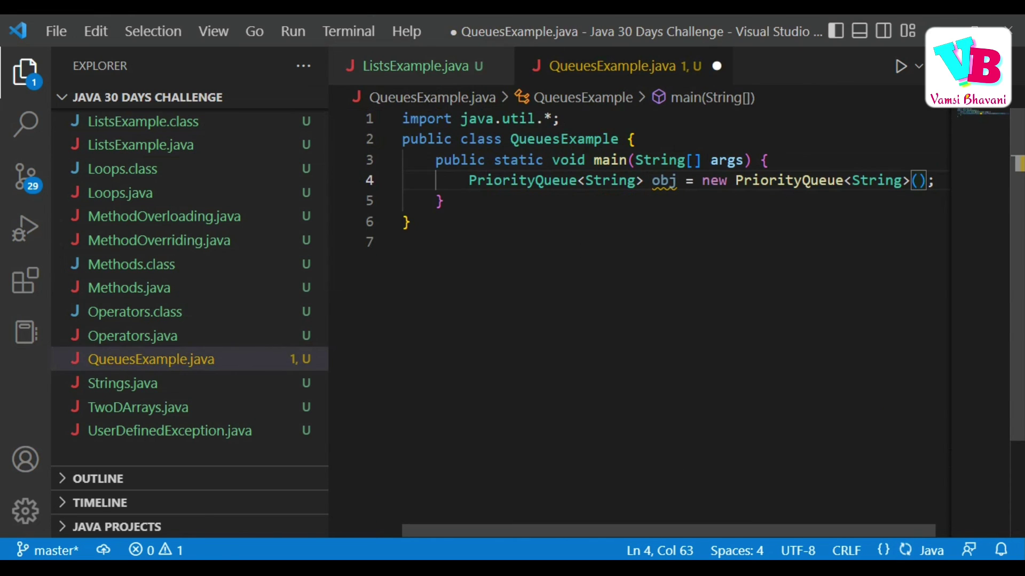
{"action": "left_click", "coordinate": [938, 181]}
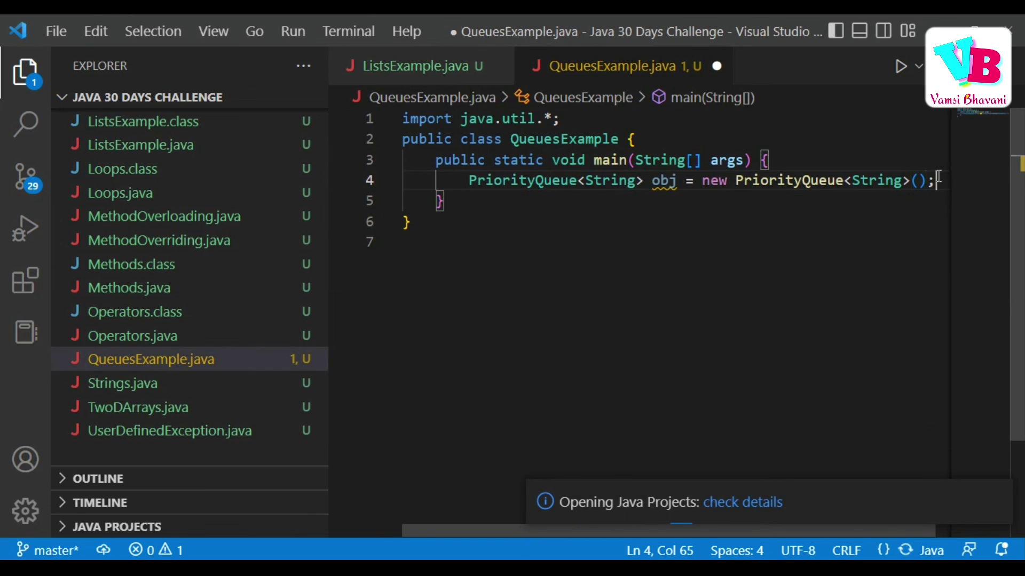
Step: List obj's methods on a new line, stepping through addAll, clear, comparator, containsAll, element
{"action": "key", "text": "Return"}
{"action": "type", "text": "o"}
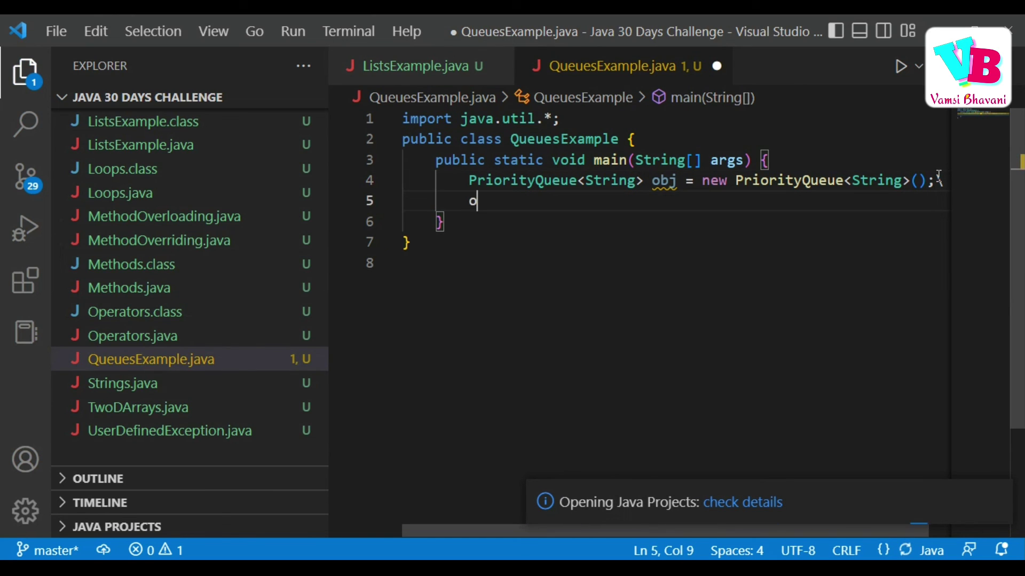
{"action": "type", "text": "bj"}
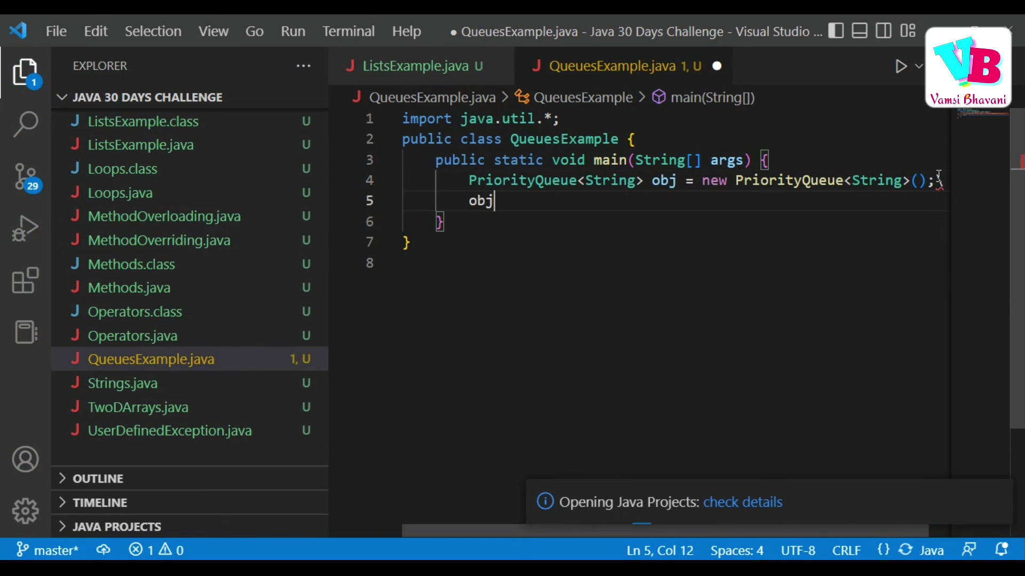
{"action": "type", "text": "."}
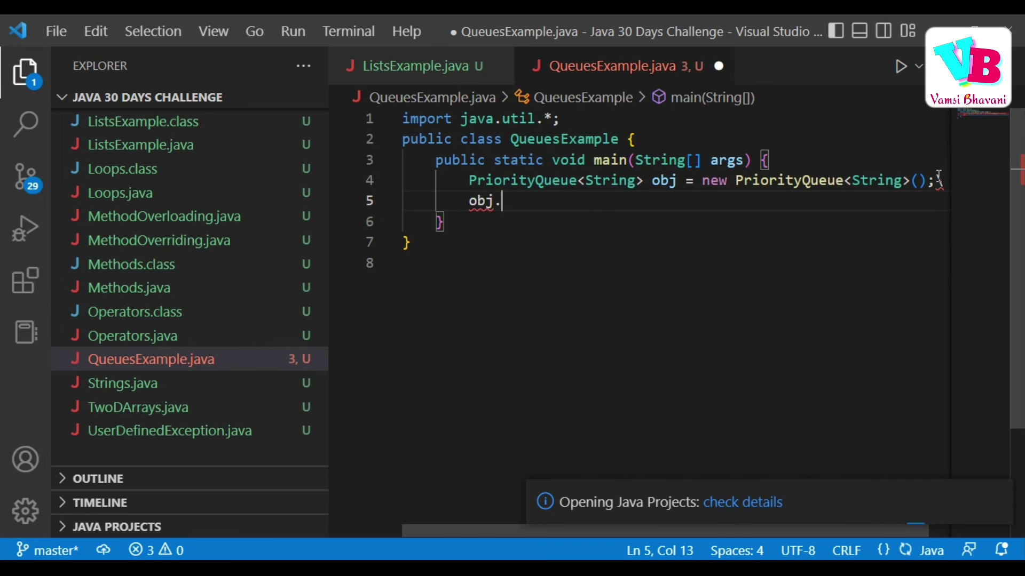
{"action": "key", "text": "ctrl+space"}
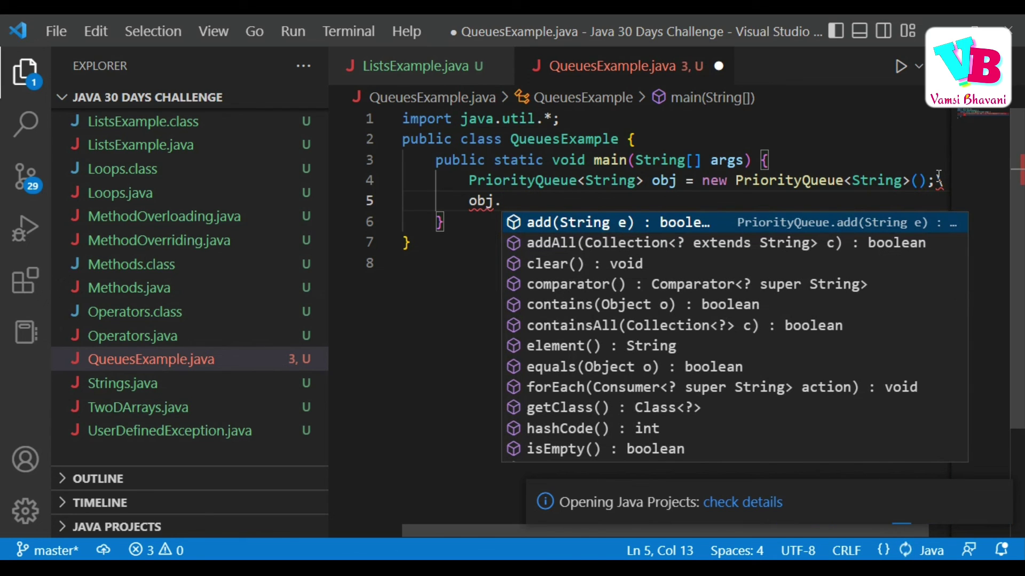
{"action": "key", "text": "Down"}
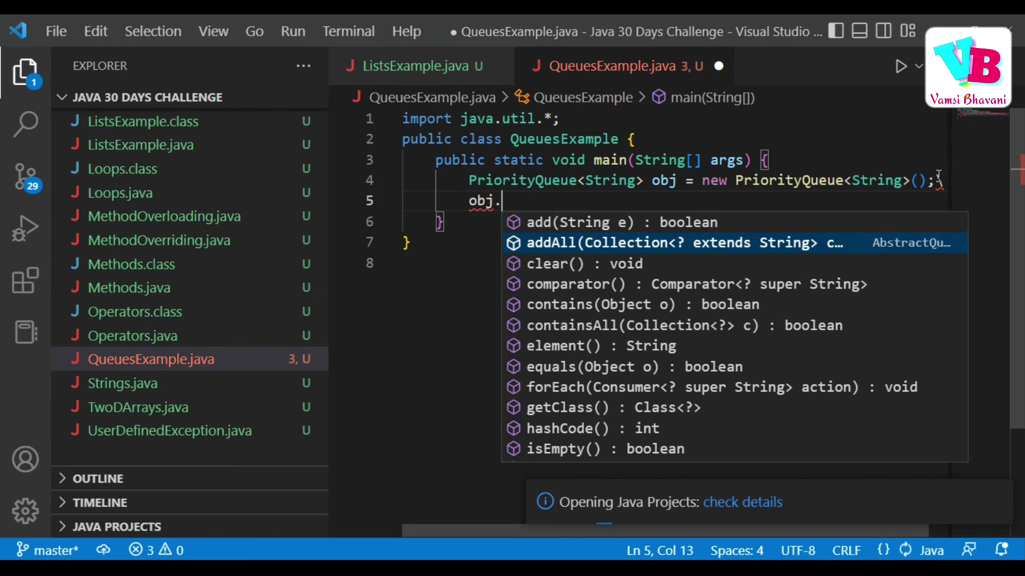
{"action": "key", "text": "Down"}
{"action": "key", "text": "Down"}
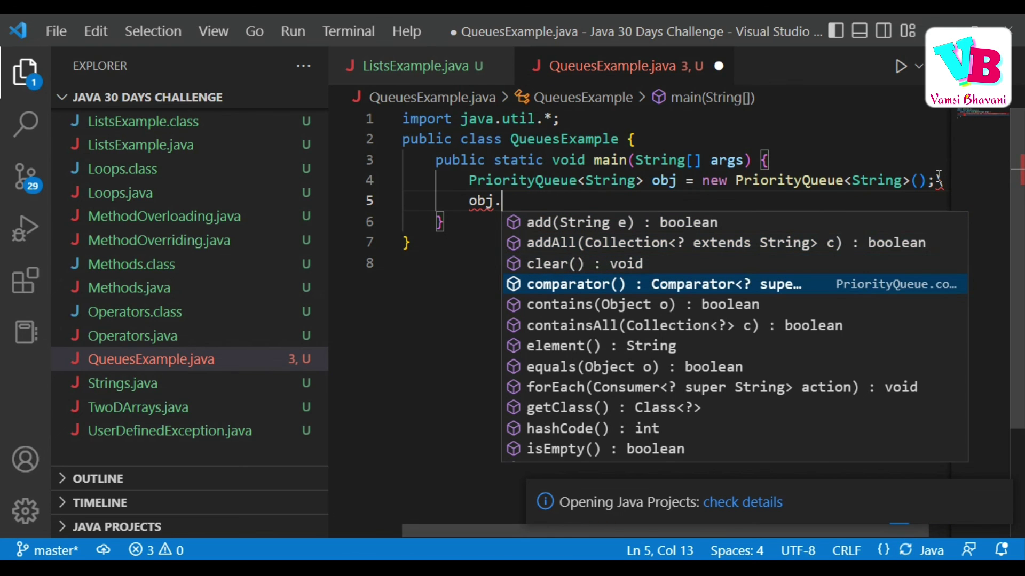
{"action": "key", "text": "Down"}
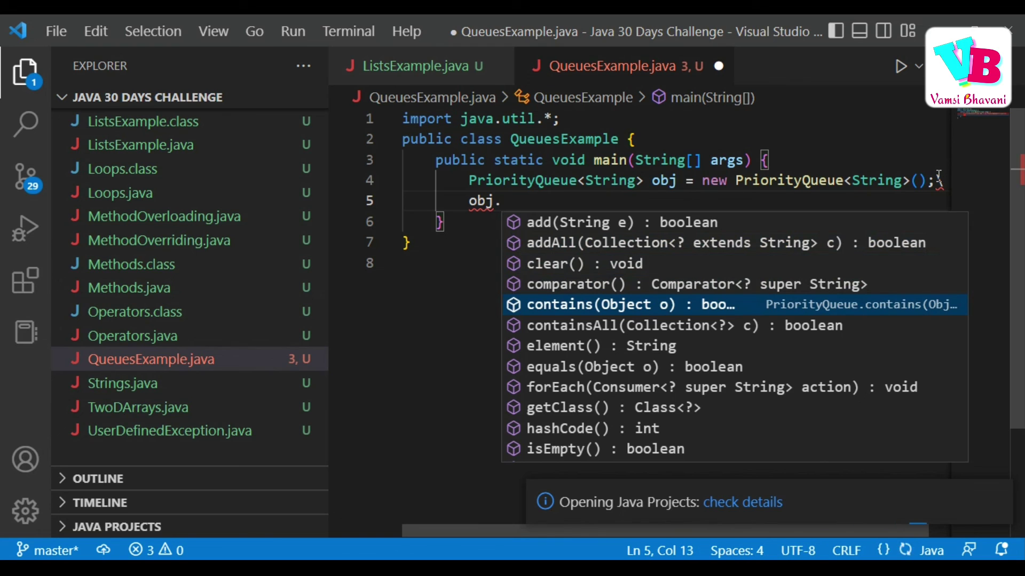
{"action": "key", "text": "Down"}
{"action": "key", "text": "Down"}
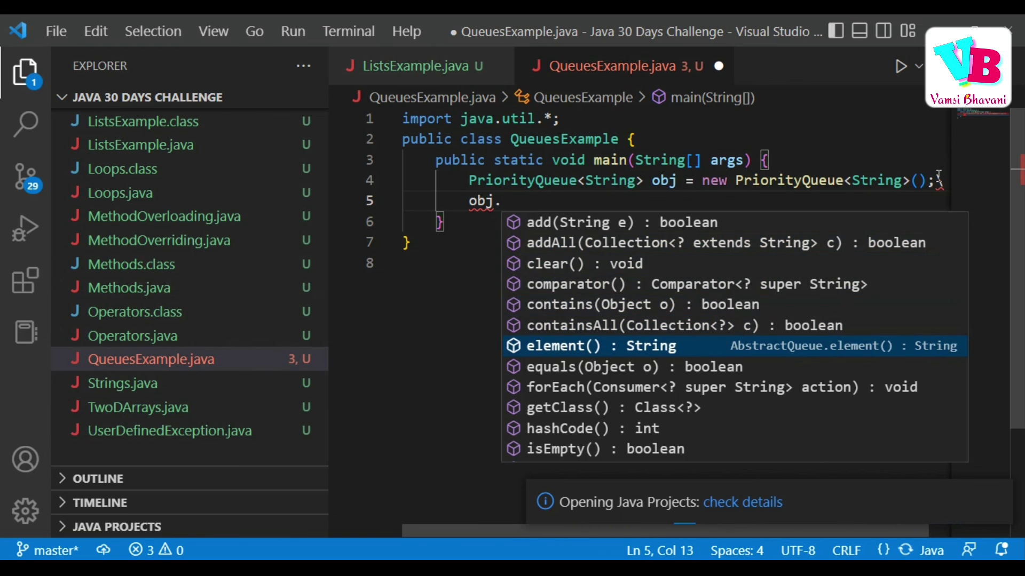
Step: Browse on through equals, forEach, getClass, peek and remove, then erase the obj. call
{"action": "key", "text": "Down"}
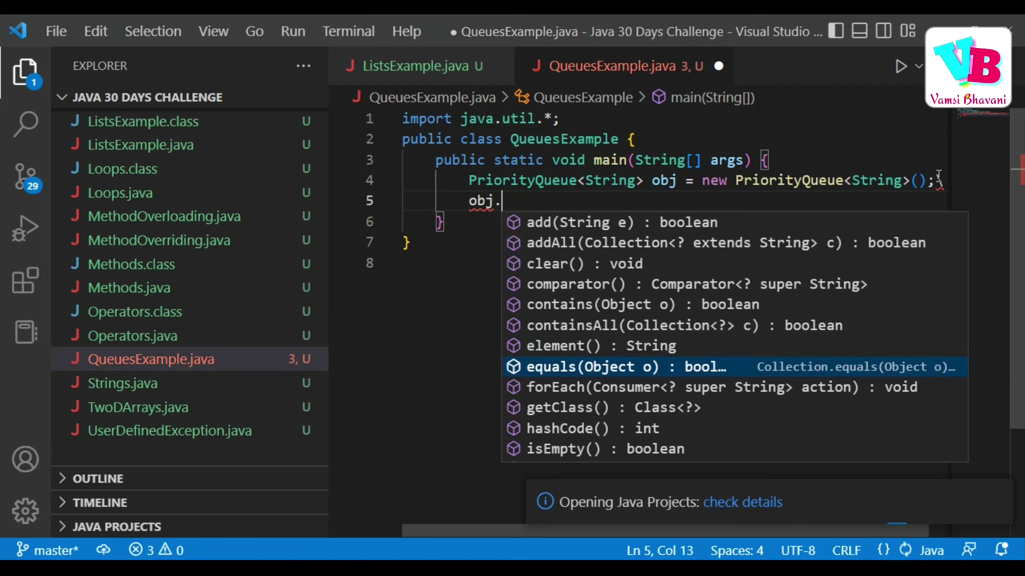
{"action": "key", "text": "Down"}
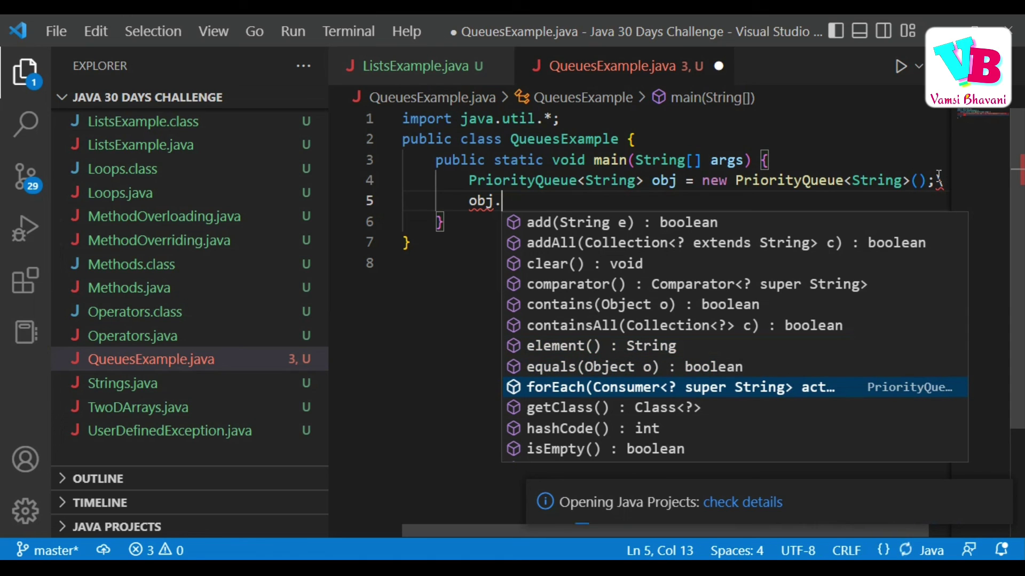
{"action": "key", "text": "Down"}
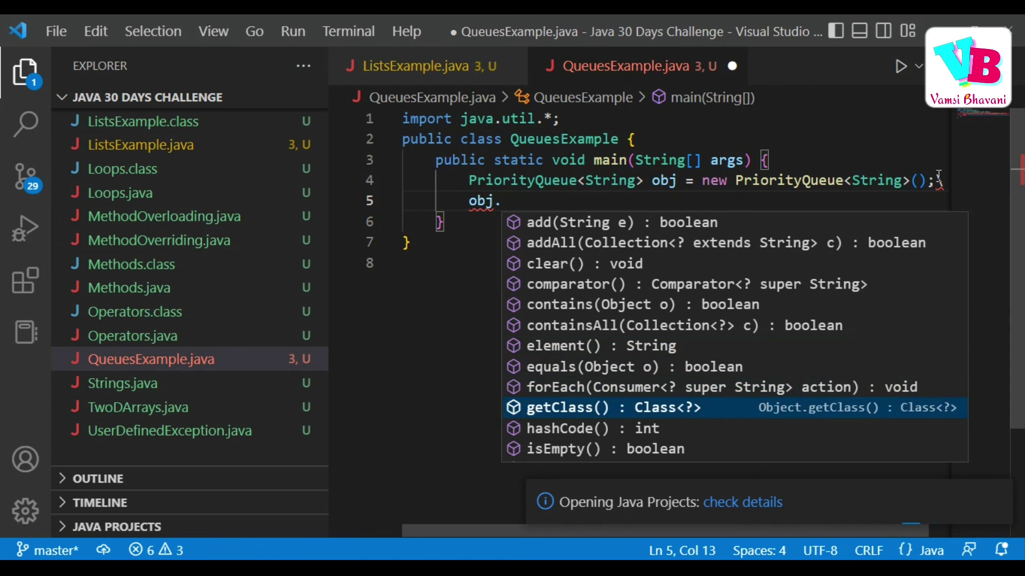
{"action": "key", "text": "Down"}
{"action": "key", "text": "Down"}
{"action": "key", "text": "Down"}
{"action": "key", "text": "Down"}
{"action": "key", "text": "Down"}
{"action": "key", "text": "Down"}
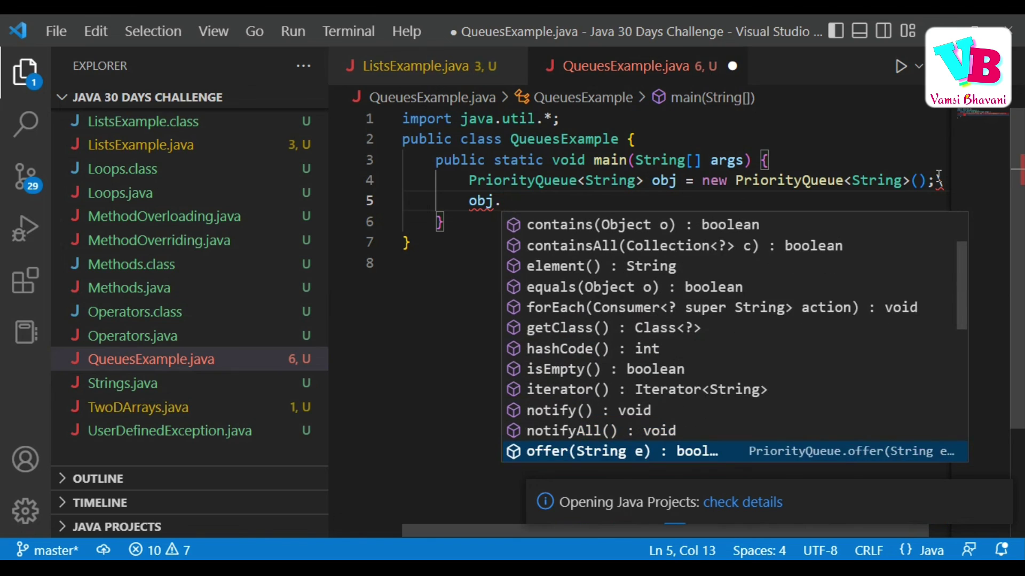
{"action": "key", "text": "Down"}
{"action": "key", "text": "Down"}
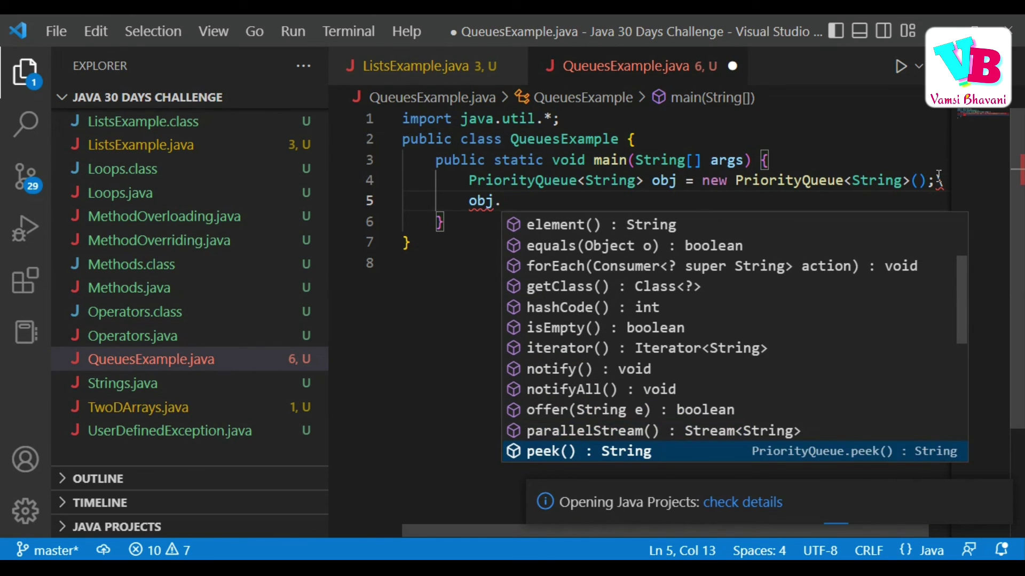
{"action": "key", "text": "Down"}
{"action": "key", "text": "Down"}
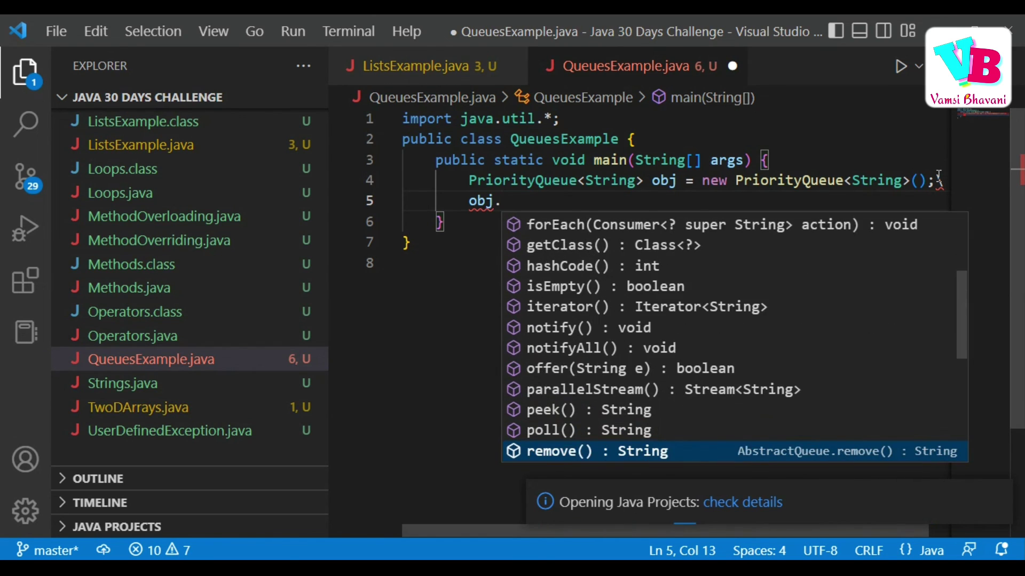
{"action": "key", "text": "Down"}
{"action": "key", "text": "Down"}
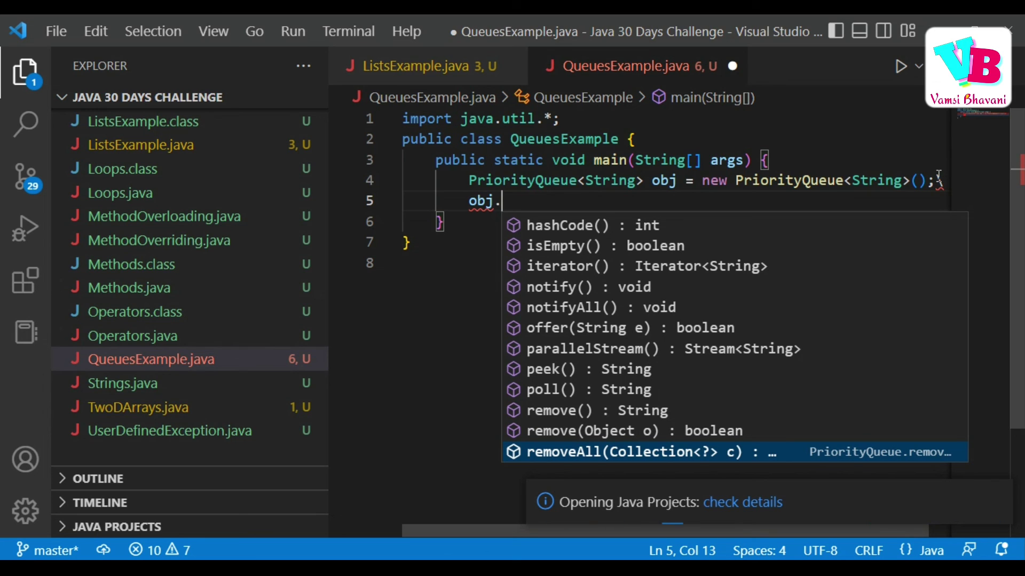
{"action": "key", "text": "BackSpace"}
{"action": "key", "text": "BackSpace"}
{"action": "key", "text": "BackSpace"}
{"action": "key", "text": "BackSpace"}
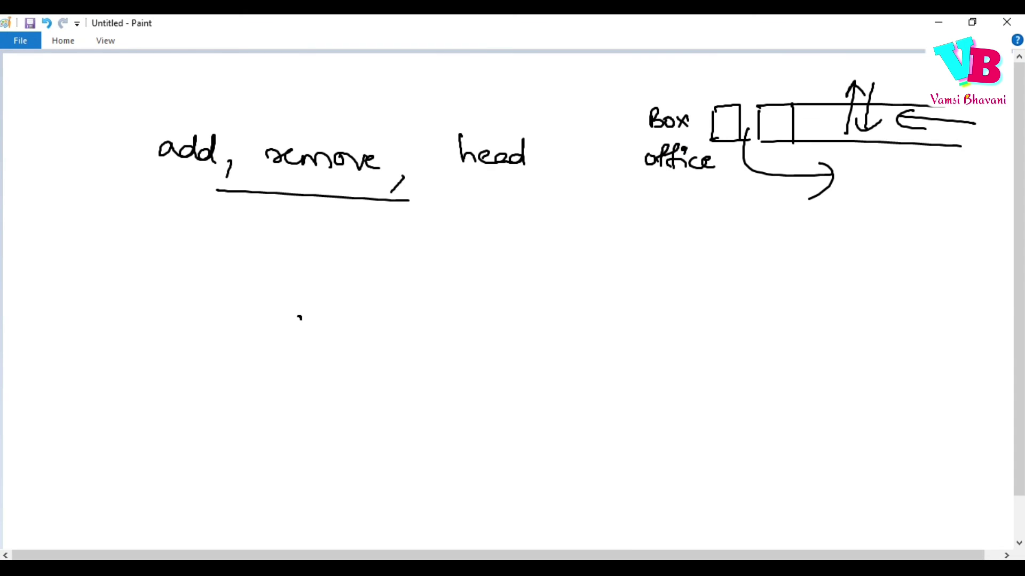
Step: Write add(2) below the operation notes
{"action": "left_click_drag", "start_coordinate": [298, 309], "coordinate": [340, 324]}
{"action": "left_click_drag", "start_coordinate": [354, 298], "coordinate": [359, 327]}
{"action": "mouse_move", "coordinate": [368, 304]}
{"action": "left_mouse_down"}
{"action": "mouse_move", "coordinate": [389, 319]}
{"action": "mouse_move", "coordinate": [385, 296]}
{"action": "left_mouse_up"}
{"action": "left_click_drag", "start_coordinate": [396, 297], "coordinate": [398, 325]}
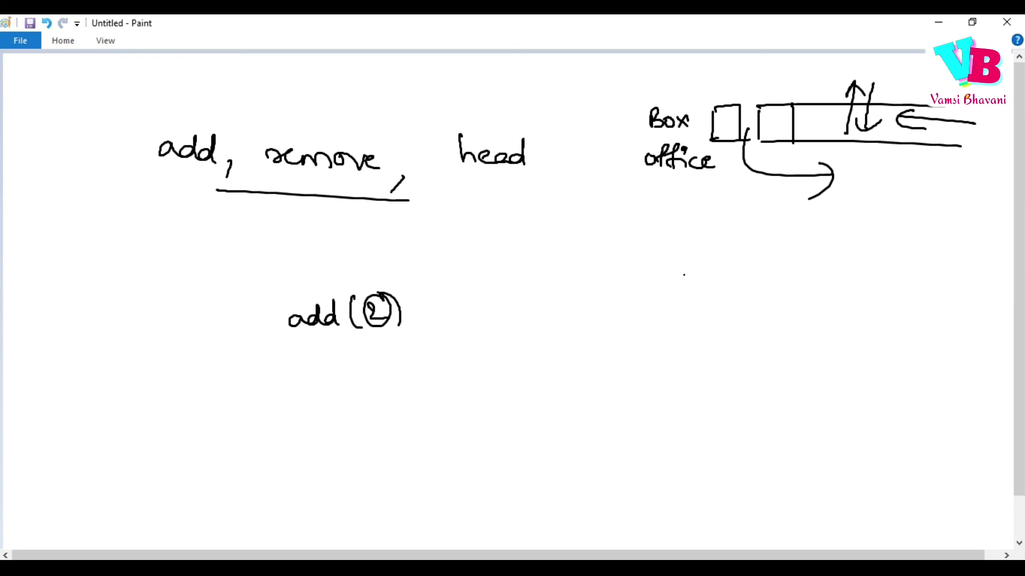
Step: Write 5, 3, 1 with a wavy underline and circle it
{"action": "left_click_drag", "start_coordinate": [684, 274], "coordinate": [681, 293]}
{"action": "mouse_move", "coordinate": [682, 271]}
{"action": "left_mouse_down"}
{"action": "mouse_move", "coordinate": [713, 269]}
{"action": "mouse_move", "coordinate": [716, 311]}
{"action": "left_mouse_up"}
{"action": "left_click_drag", "start_coordinate": [744, 271], "coordinate": [747, 292]}
{"action": "left_click_drag", "start_coordinate": [776, 297], "coordinate": [764, 311]}
{"action": "left_click_drag", "start_coordinate": [798, 267], "coordinate": [799, 306]}
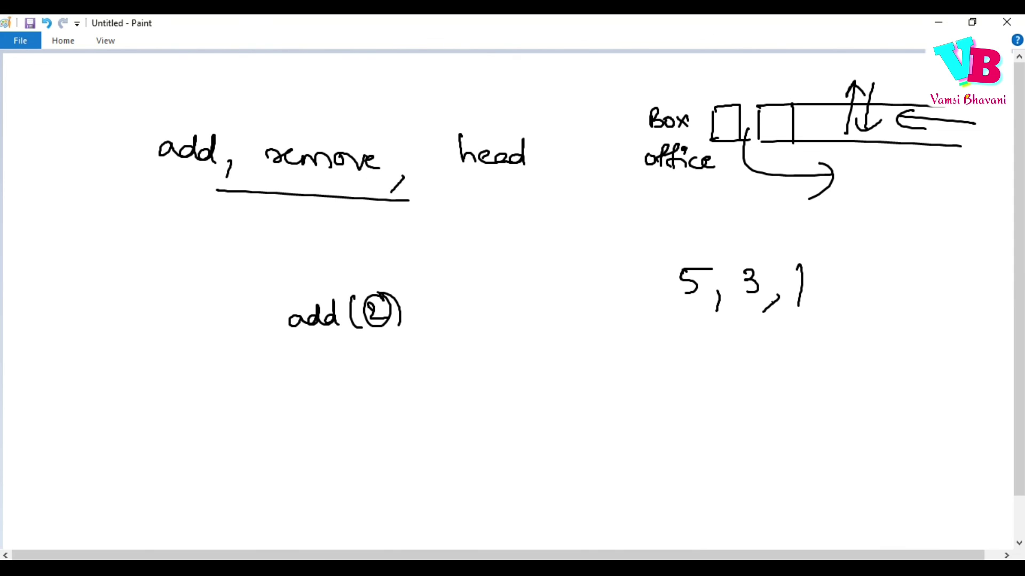
{"action": "mouse_move", "coordinate": [662, 313]}
{"action": "left_mouse_down"}
{"action": "mouse_move", "coordinate": [723, 328]}
{"action": "mouse_move", "coordinate": [815, 302]}
{"action": "mouse_move", "coordinate": [800, 245]}
{"action": "mouse_move", "coordinate": [792, 336]}
{"action": "mouse_move", "coordinate": [815, 317]}
{"action": "left_mouse_up"}
{"action": "left_click_drag", "start_coordinate": [818, 250], "coordinate": [813, 324]}
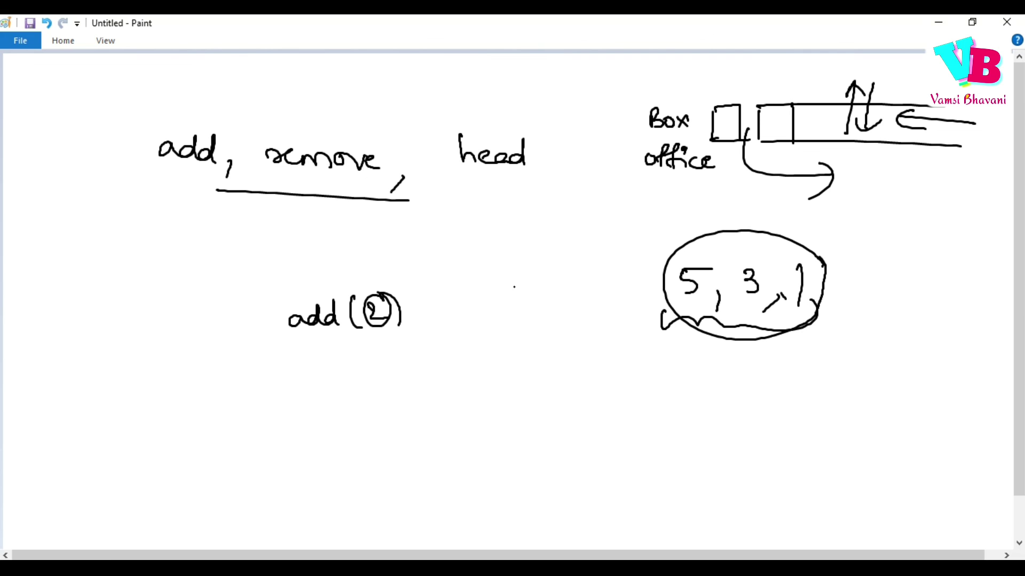
Step: Write addAll, arrow to the ellipse, and label it 'collection'
{"action": "mouse_move", "coordinate": [528, 288]}
{"action": "left_mouse_down"}
{"action": "mouse_move", "coordinate": [529, 299]}
{"action": "mouse_move", "coordinate": [594, 290]}
{"action": "left_mouse_up"}
{"action": "left_click_drag", "start_coordinate": [601, 263], "coordinate": [610, 289]}
{"action": "mouse_move", "coordinate": [850, 225]}
{"action": "left_mouse_down"}
{"action": "mouse_move", "coordinate": [820, 255]}
{"action": "mouse_move", "coordinate": [900, 226]}
{"action": "mouse_move", "coordinate": [946, 226]}
{"action": "left_mouse_up"}
{"action": "left_click", "coordinate": [921, 217]}
{"action": "left_click_drag", "start_coordinate": [939, 208], "coordinate": [993, 224]}
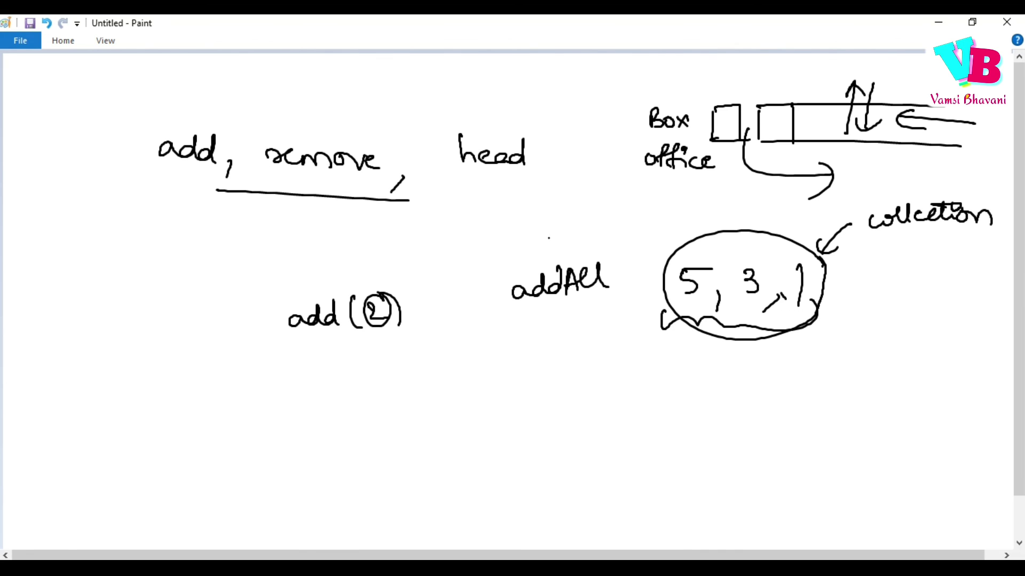
Step: Draw a long arc arrow from below office toward addAll
{"action": "left_click_drag", "start_coordinate": [604, 190], "coordinate": [853, 212]}
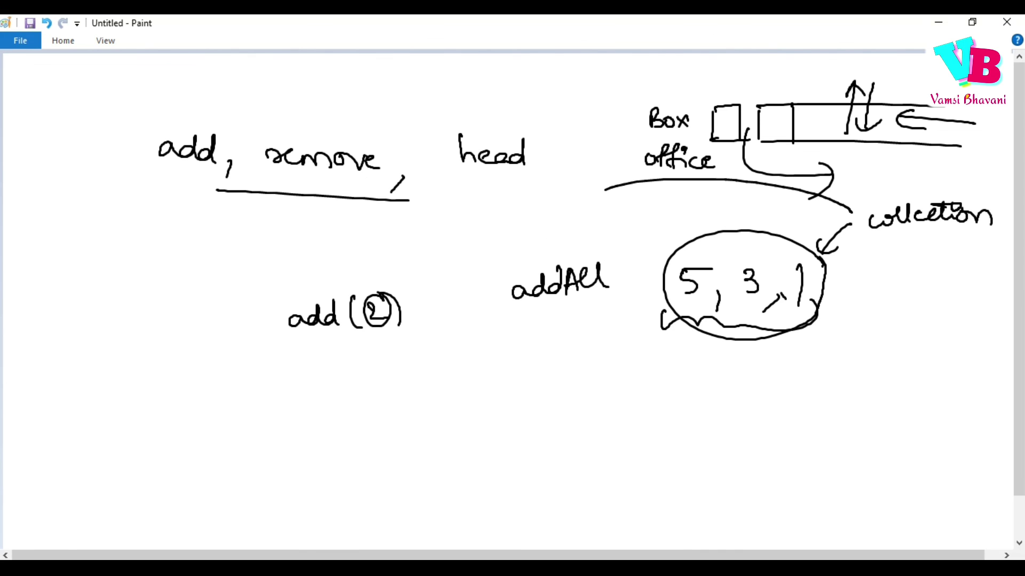
{"action": "left_click_drag", "start_coordinate": [604, 190], "coordinate": [585, 207]}
{"action": "left_click_drag", "start_coordinate": [573, 204], "coordinate": [606, 217]}
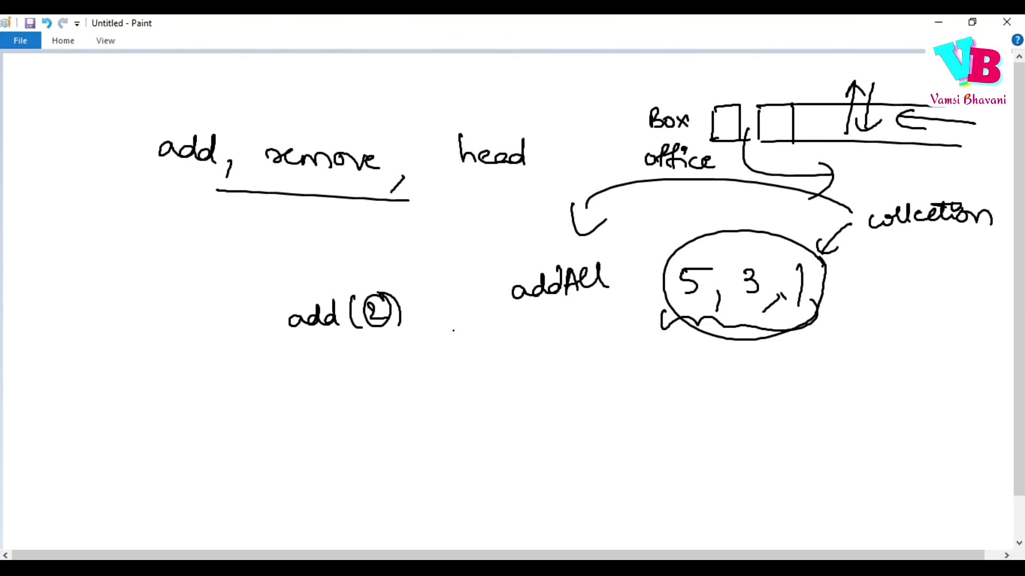